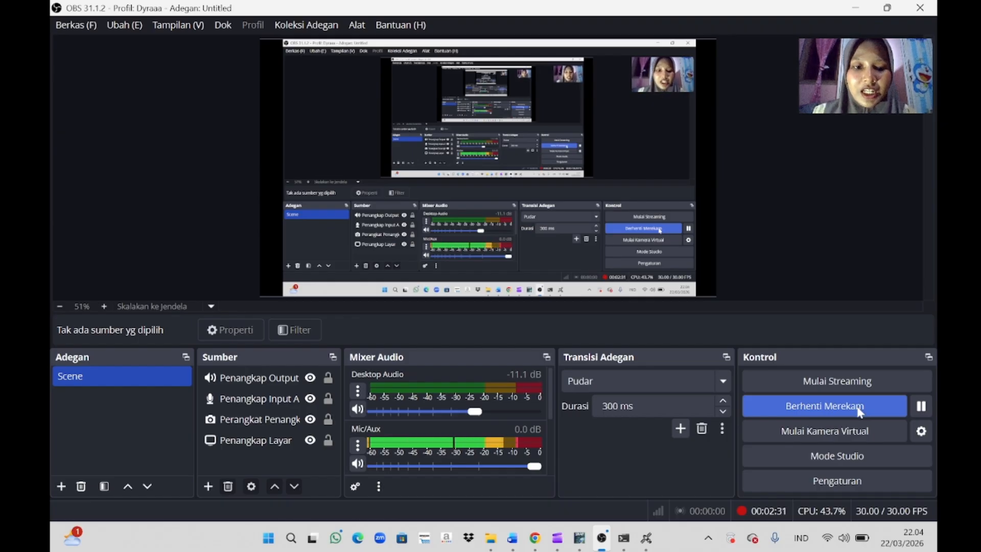
Step: Switch to SNAP and open the Sentinel-2 product through its MTD_MSIL2A metadata file
left_click(579, 537)
left_click(852, 9)
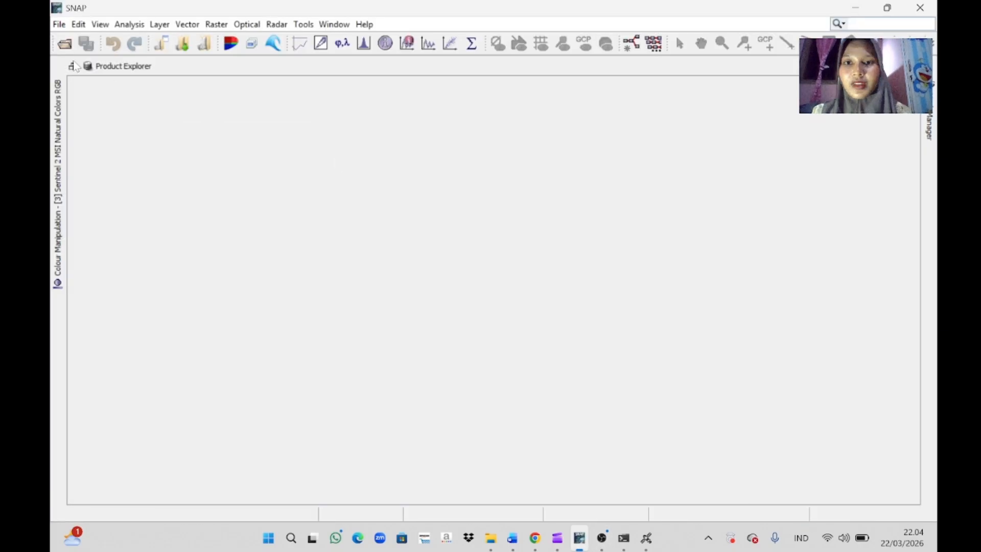
left_click(58, 24)
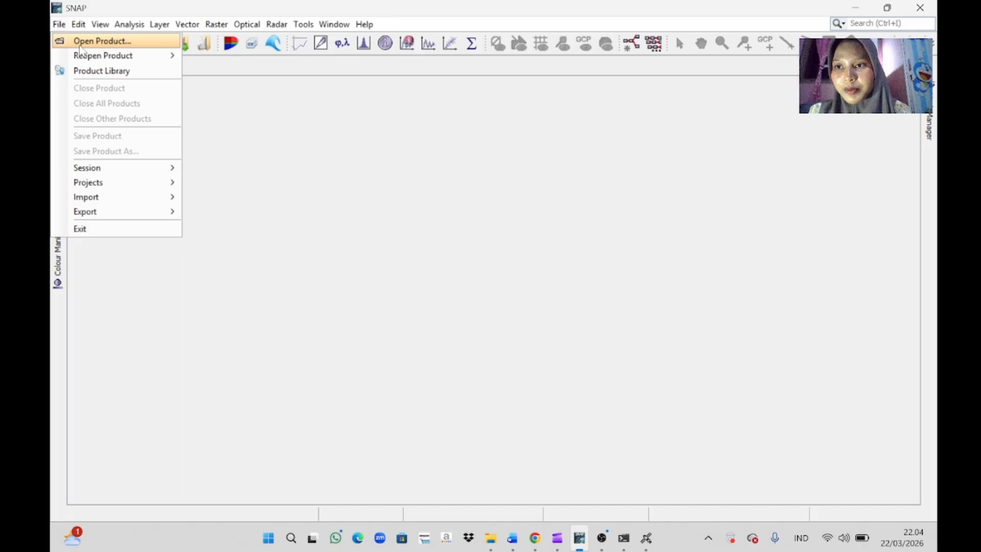
left_click(161, 37)
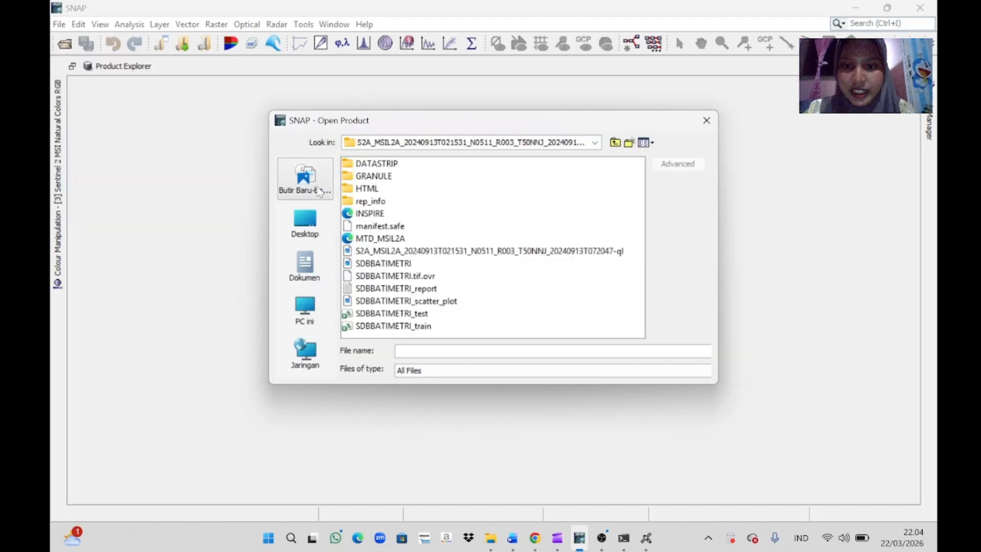
left_click(389, 245)
left_click(390, 245)
left_click(388, 239)
left_click(347, 249)
double_click(346, 239)
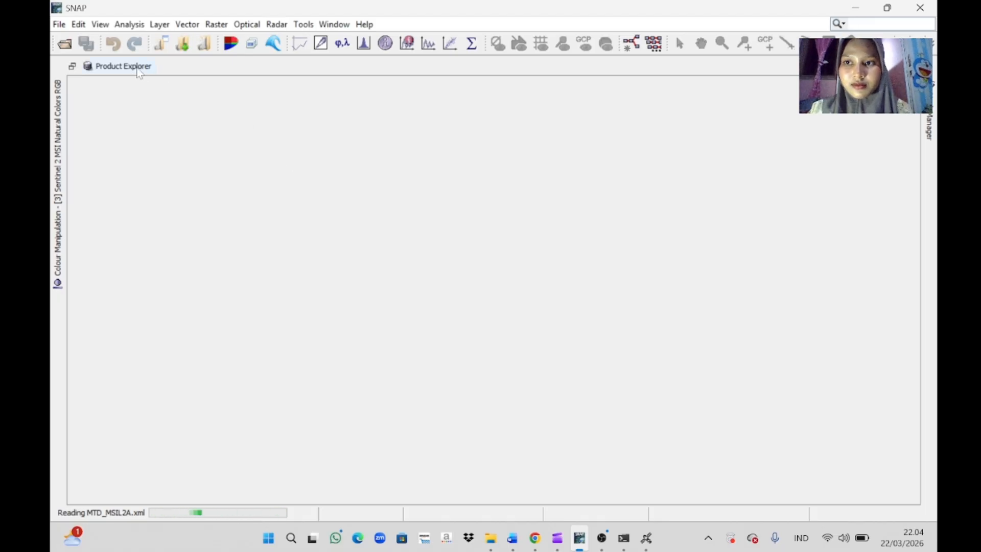
Step: Open an RGB image of the S2A_MSIL2A product with the Sentinel 2 MSI Natural Colors profile, using bands B4, B3 and B2
mouse_move(136, 67)
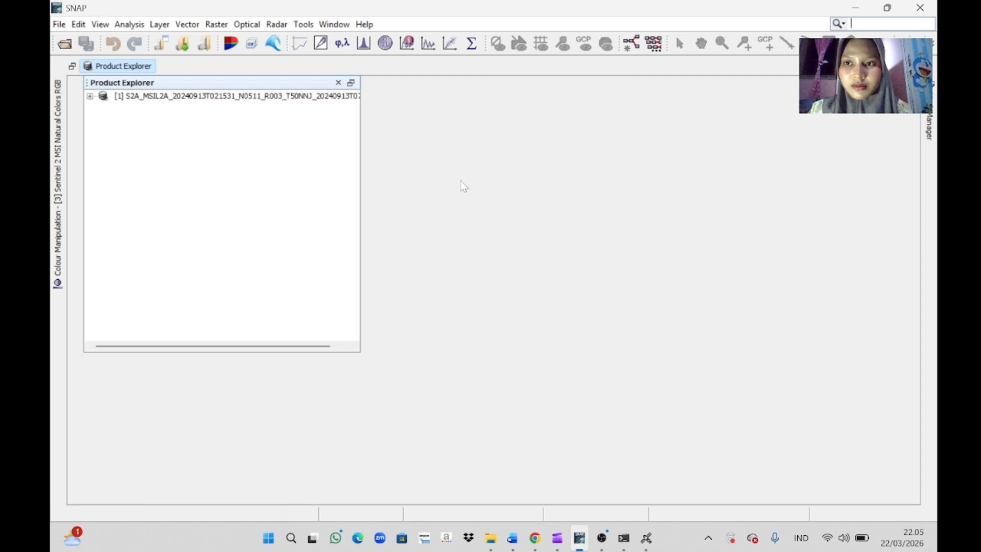
left_click(259, 100)
right_click(259, 103)
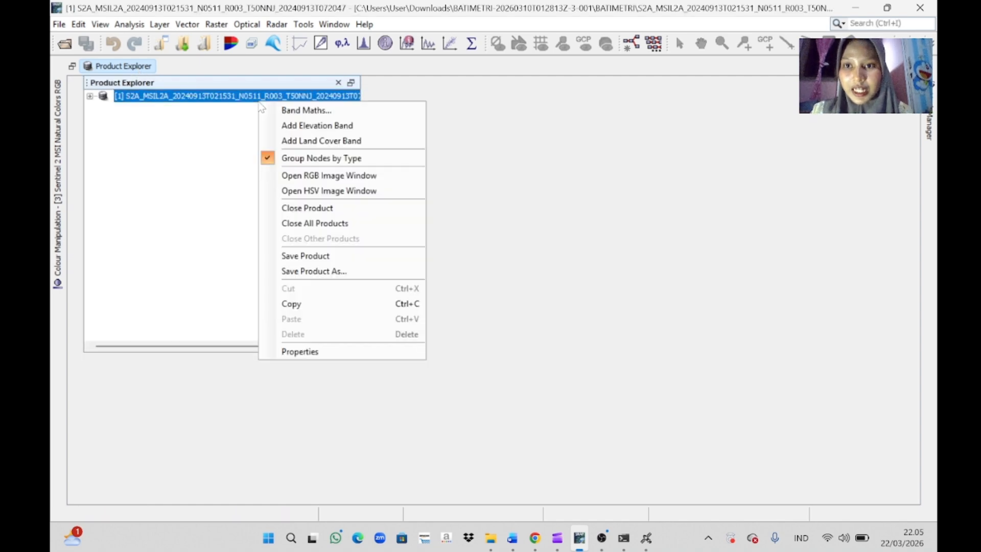
left_click(322, 178)
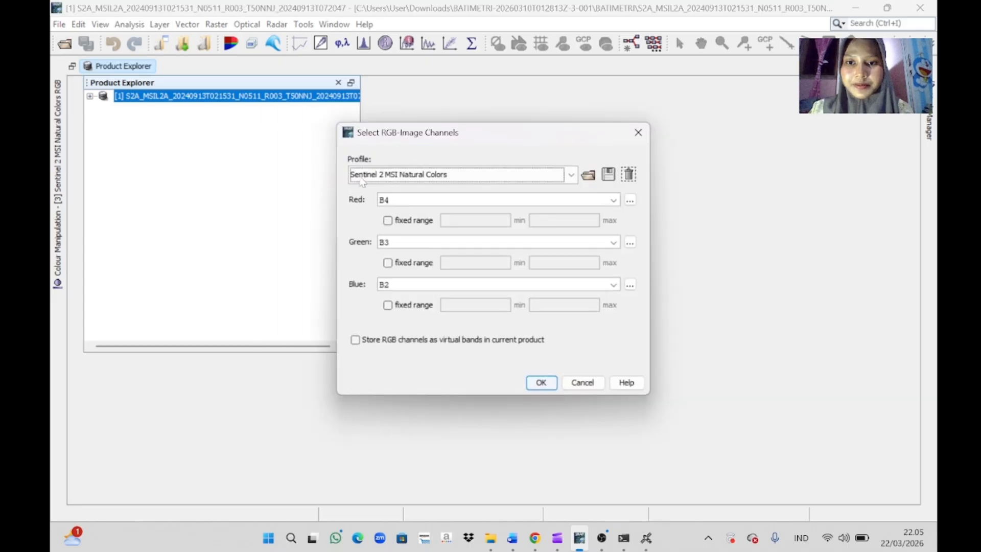
left_click(538, 381)
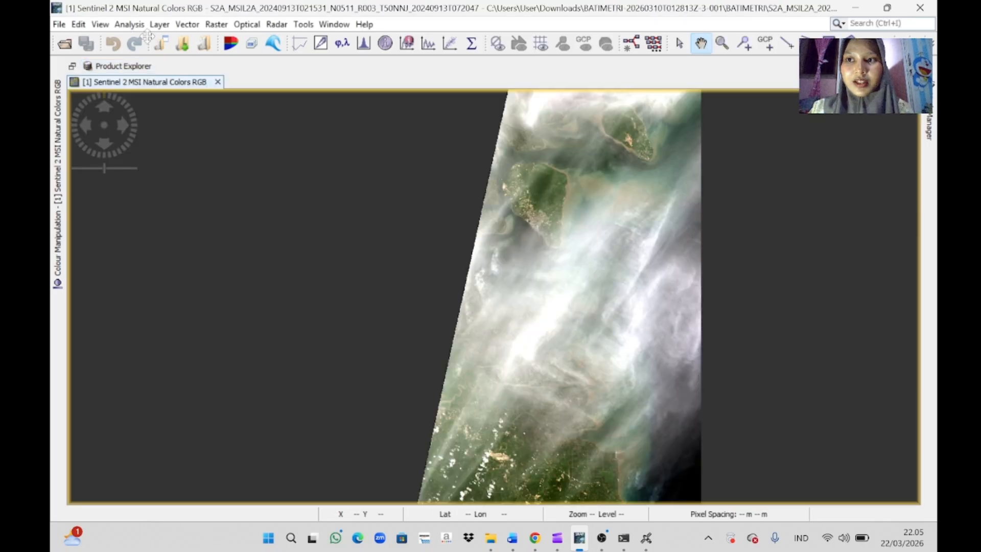
Step: Create a spatial subset of the product around the north-eastern island, spanning X 7548 to 10979 and Y 0 to 2220
left_click(124, 67)
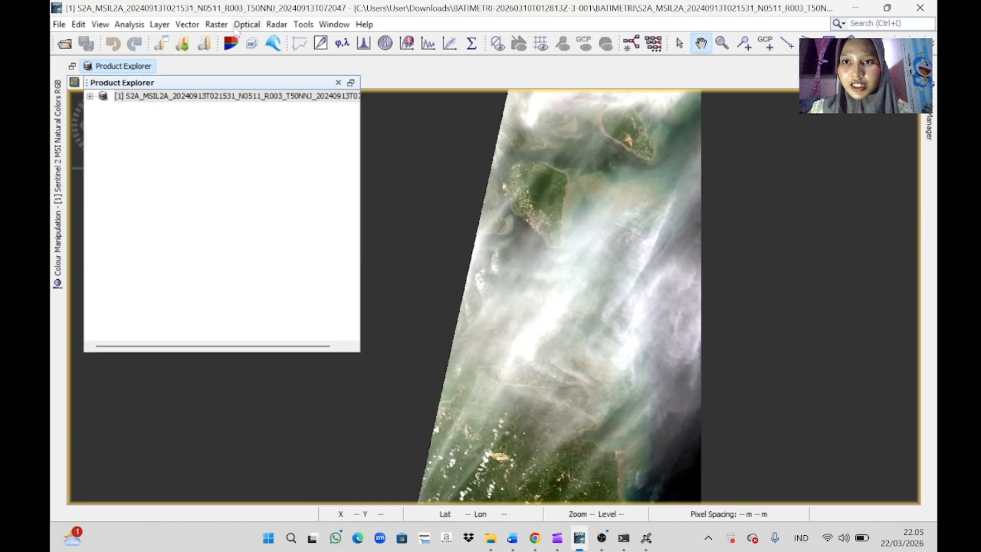
left_click(216, 24)
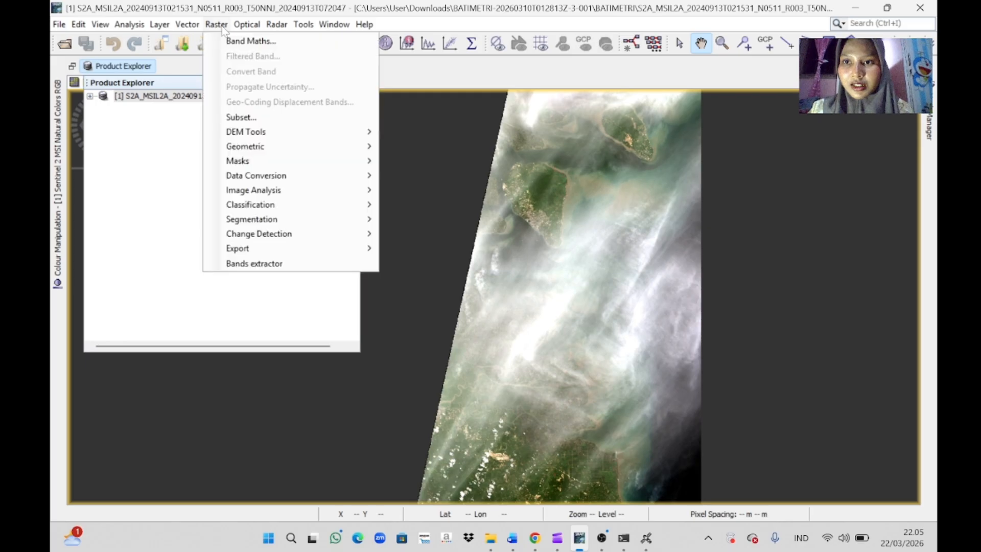
left_click(253, 120)
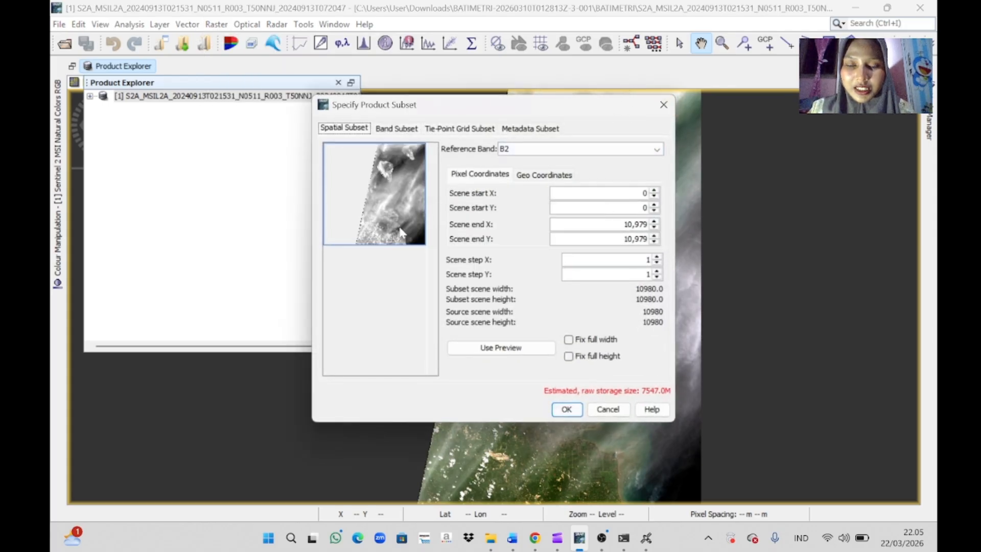
left_click_drag(343, 240, 396, 164)
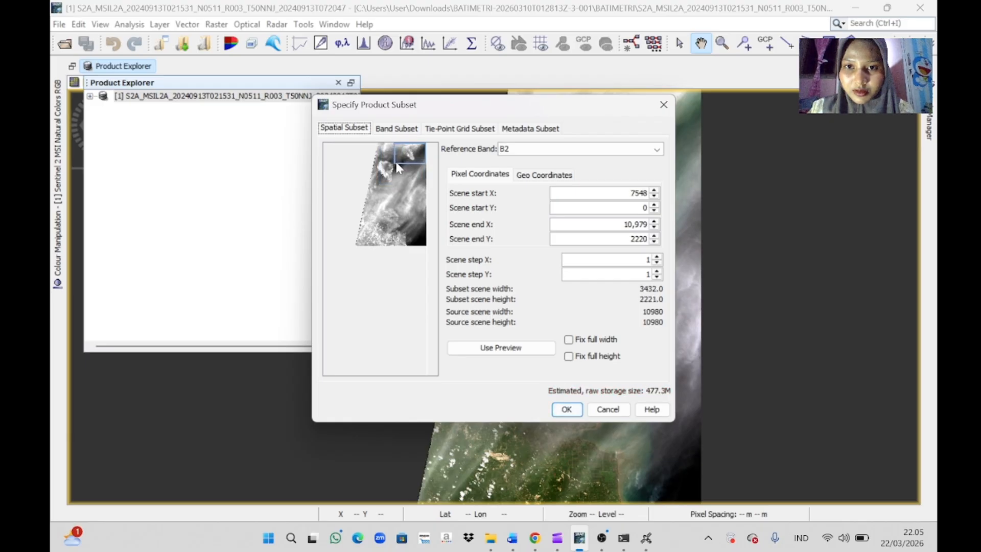
left_click(566, 410)
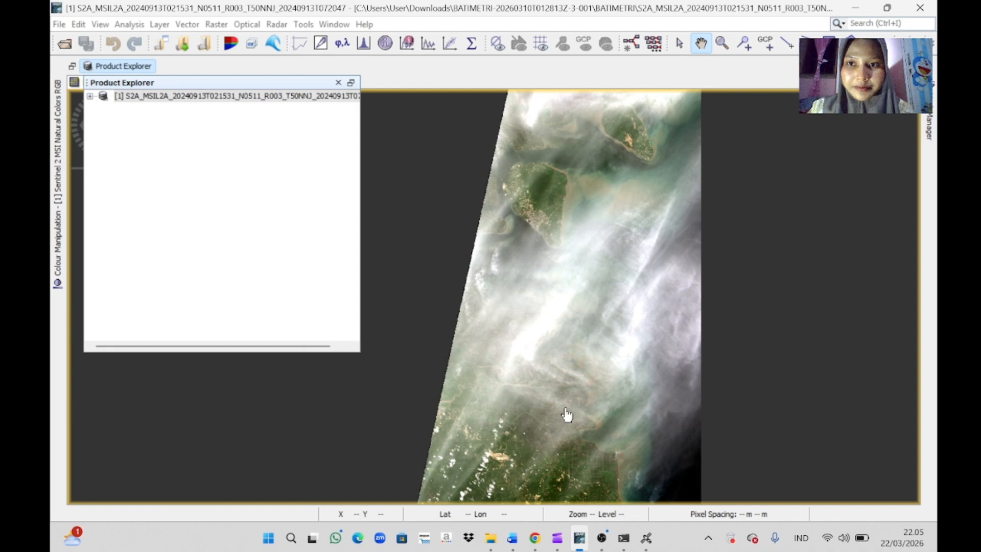
Step: Open an RGB image of the subset product with the Sentinel 2 MSI Natural Colors profile, using bands B4, B3 and B2
right_click(250, 98)
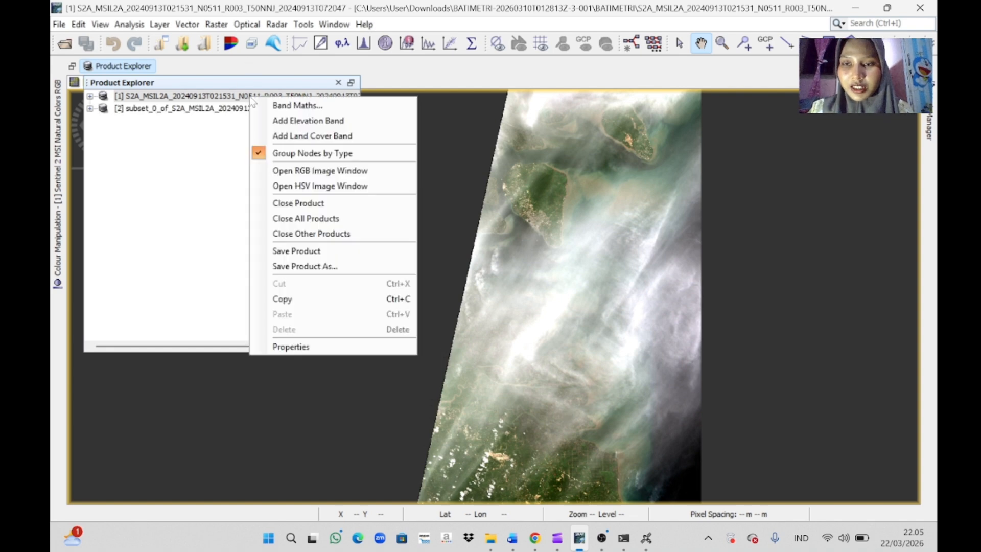
left_click(207, 108)
right_click(202, 110)
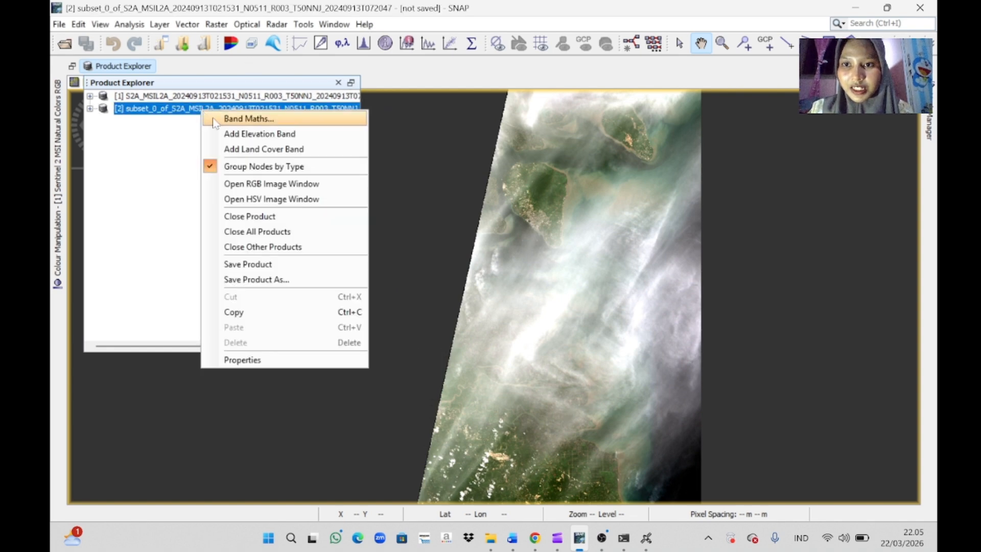
left_click(269, 184)
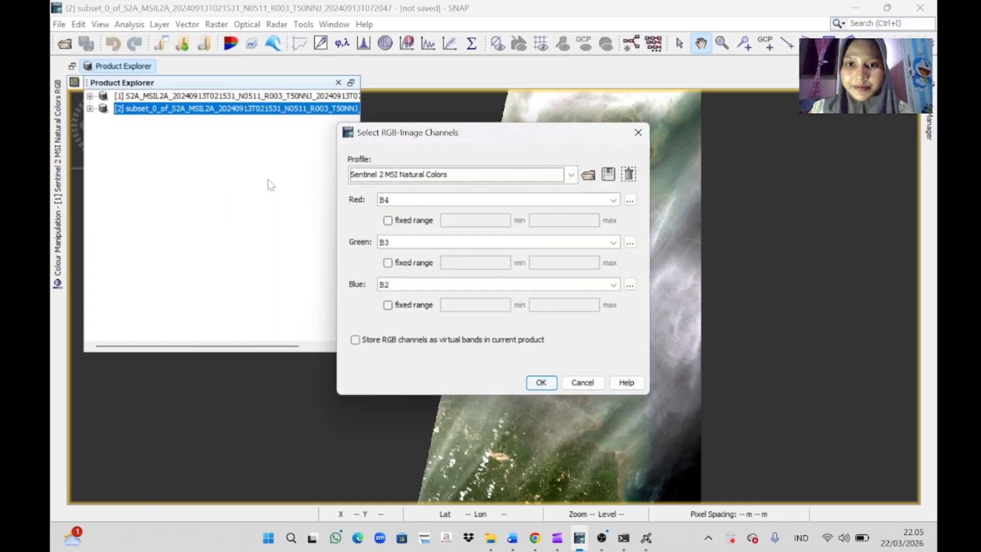
left_click(538, 382)
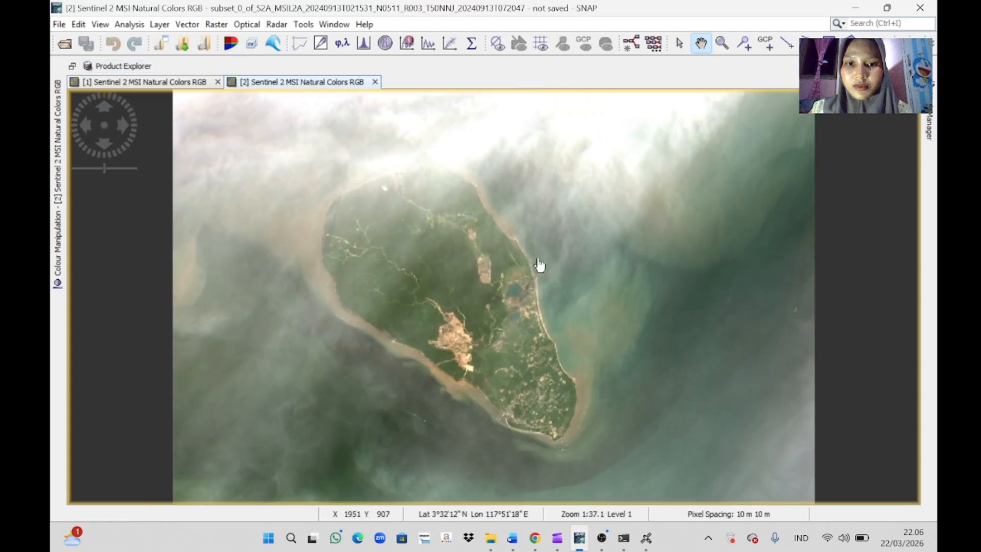
left_click_drag(540, 265, 548, 233)
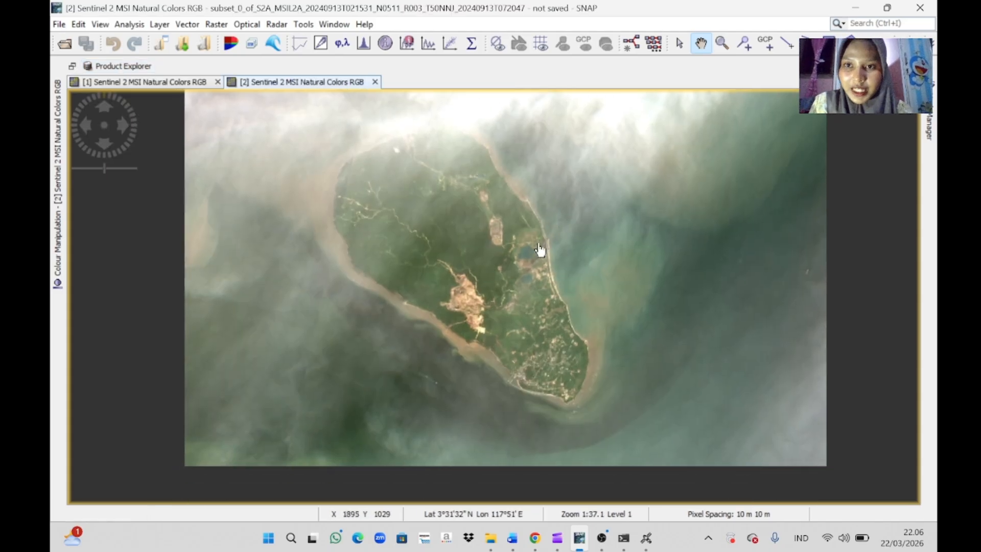
Step: Delete all tie-point grids from the subset product
left_click(145, 68)
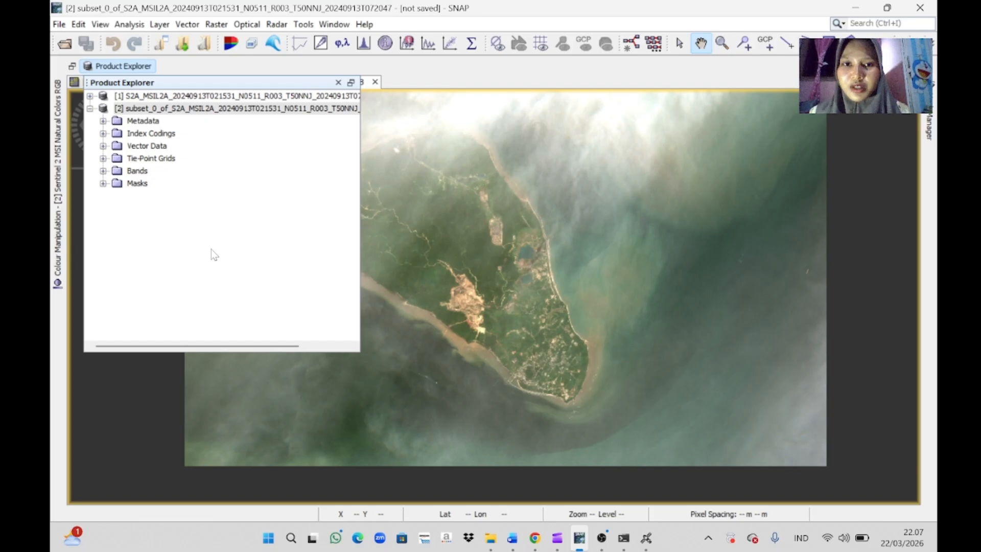
left_click(102, 158)
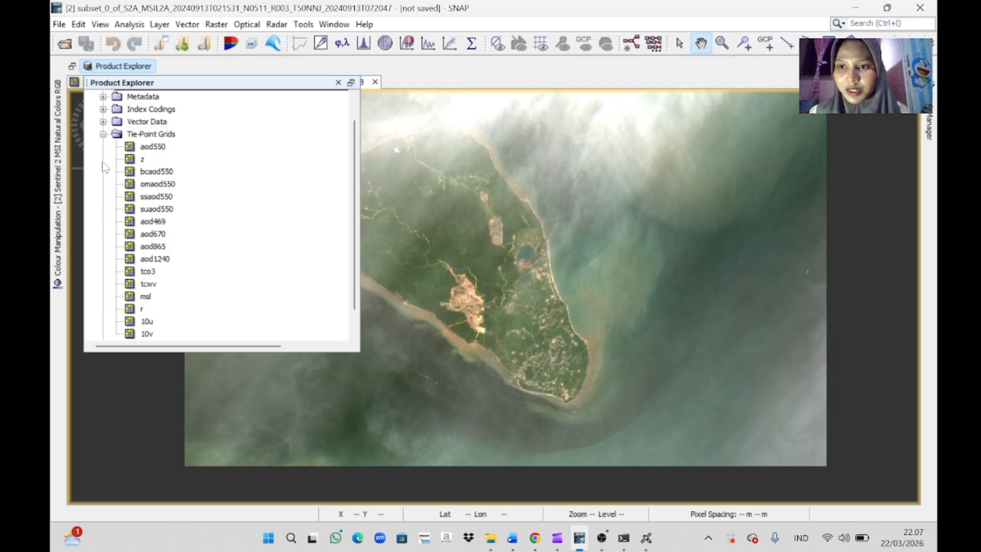
left_click(143, 150)
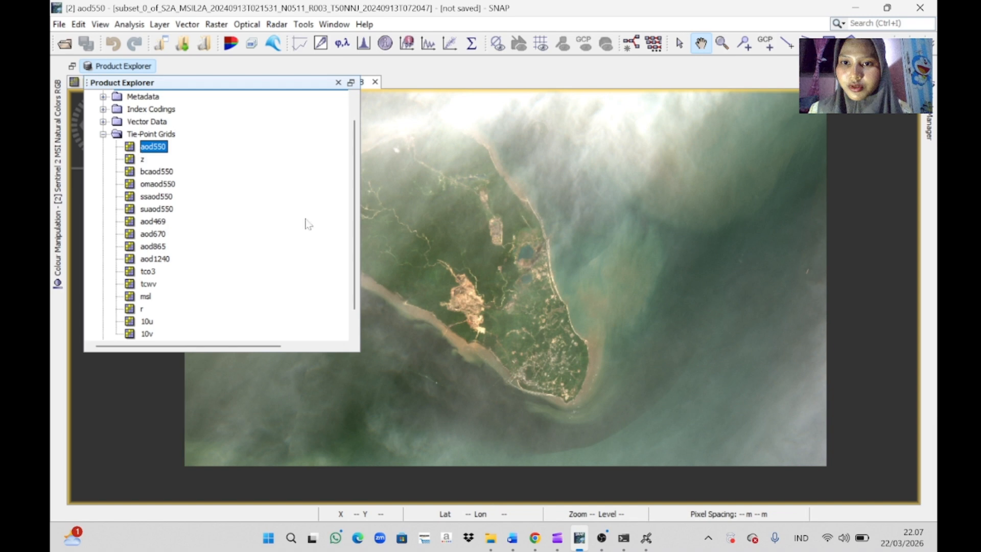
left_click_drag(355, 226, 355, 250)
left_click(148, 321, "shift")
key("Delete")
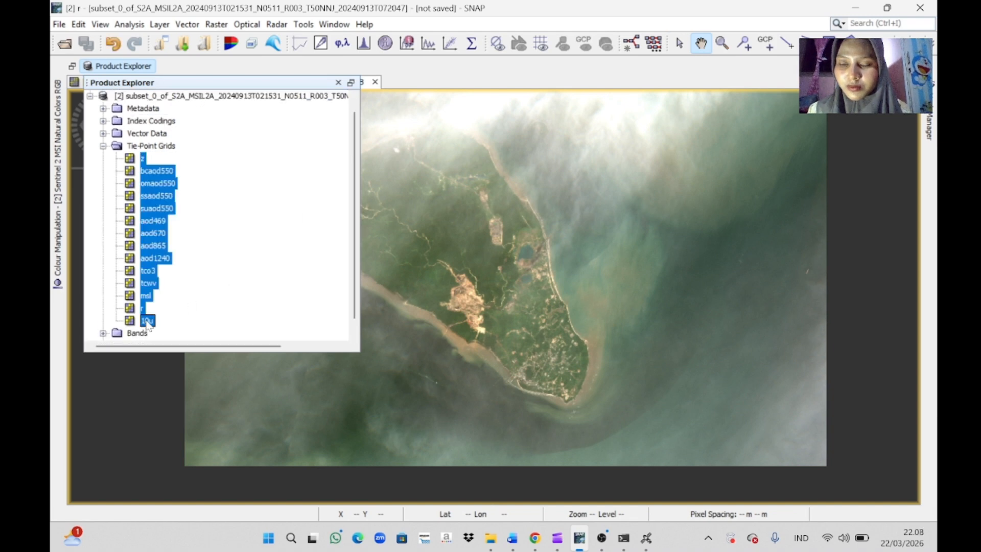
right_click(147, 323)
left_click(176, 502)
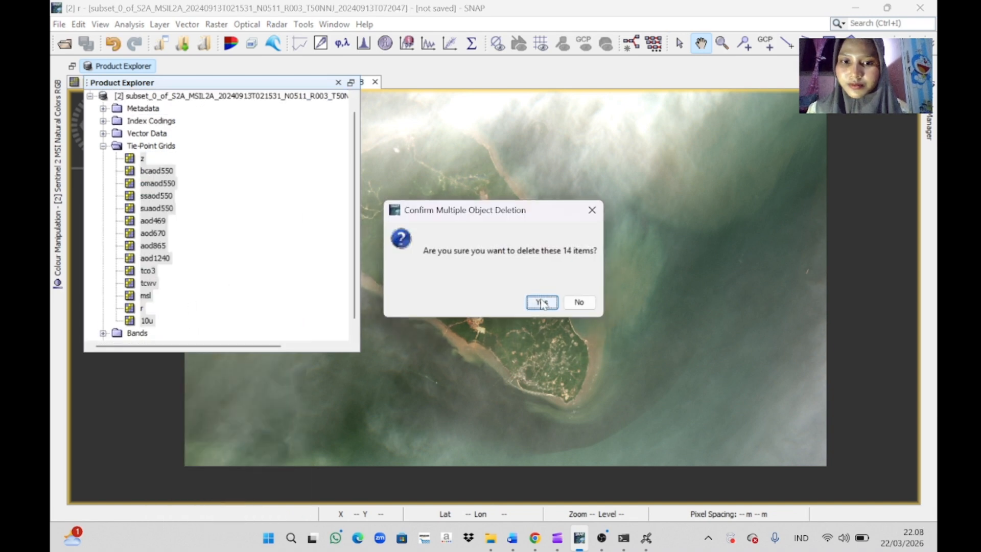
left_click(542, 301)
Step: Draw six small rectangles over the water around the island, three off its western coast and three off its eastern coast
left_click(103, 147)
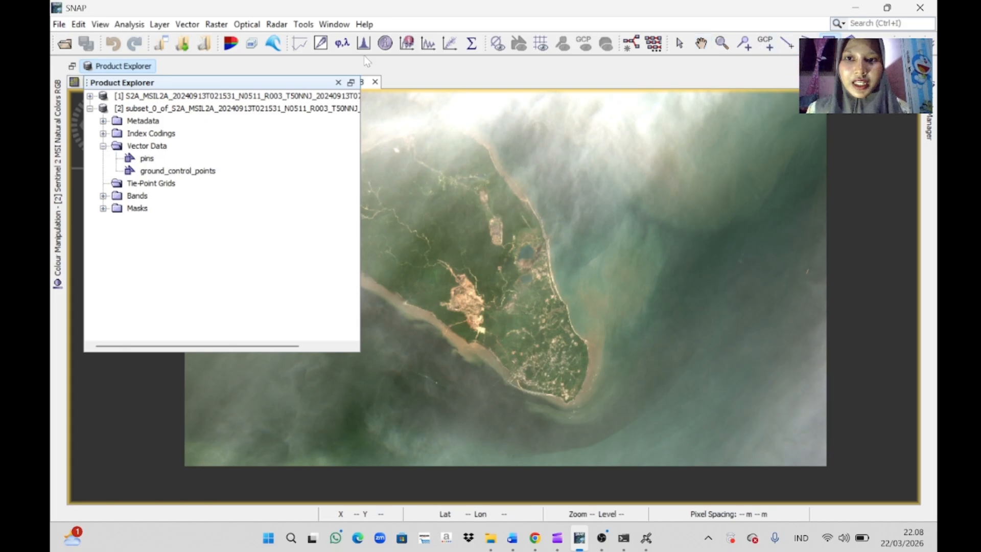
left_click(338, 82)
left_click_drag(305, 237, 333, 259)
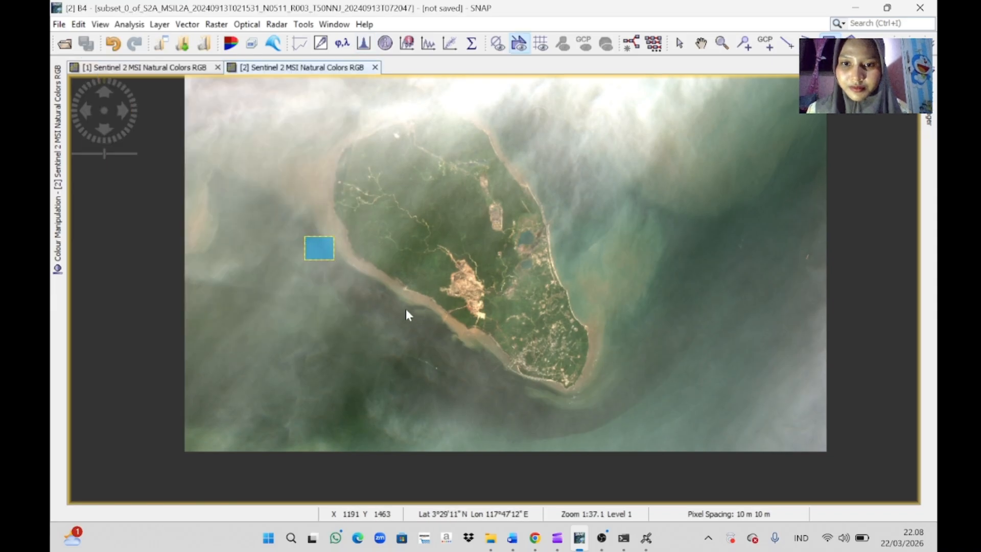
left_click_drag(371, 287, 400, 305)
left_click_drag(451, 342, 471, 360)
left_click_drag(568, 253, 587, 269)
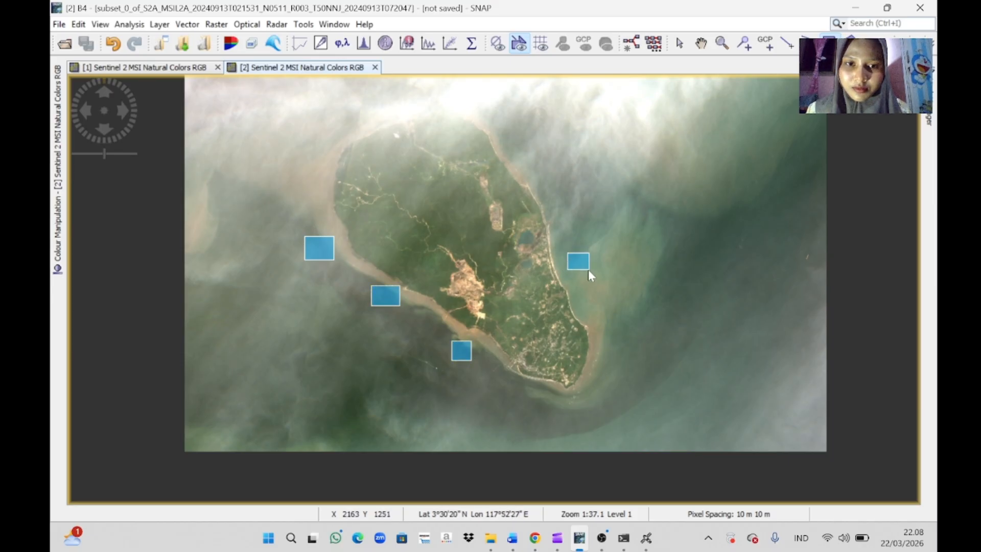
left_click_drag(551, 192, 572, 212)
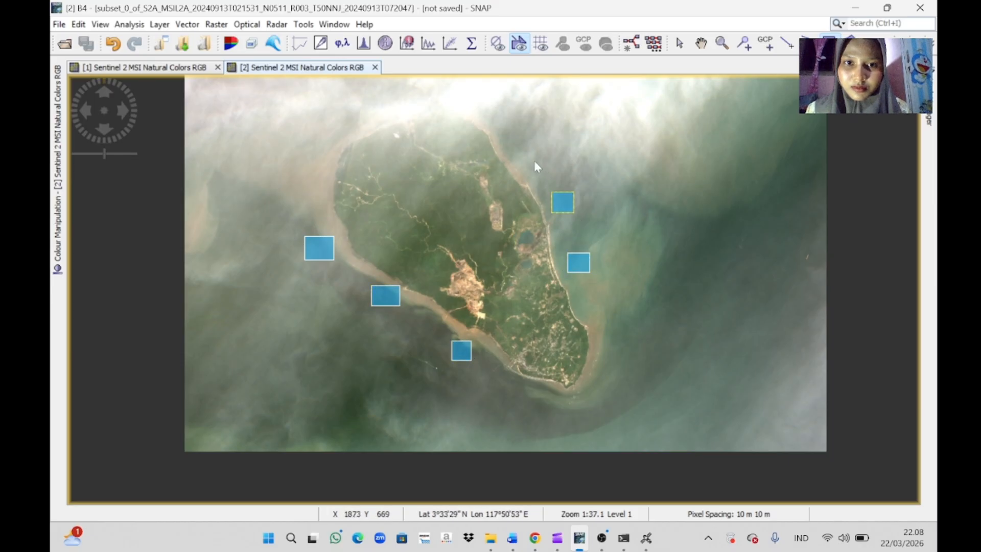
left_click_drag(546, 176, 538, 167)
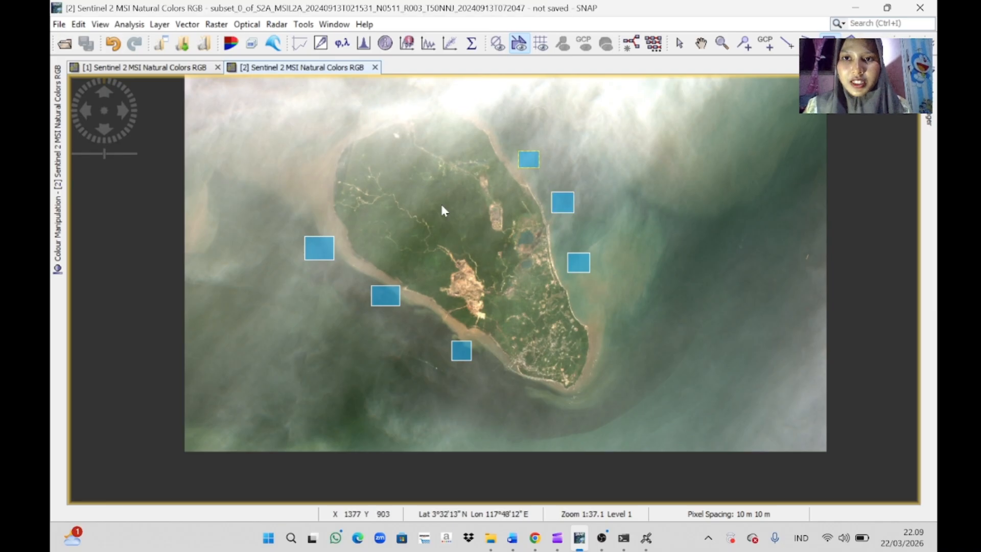
Step: Start the Sen2Coral Deglint processor and set its Sun Glint Areas parameter to geometry
left_click(247, 24)
mouse_move(282, 118)
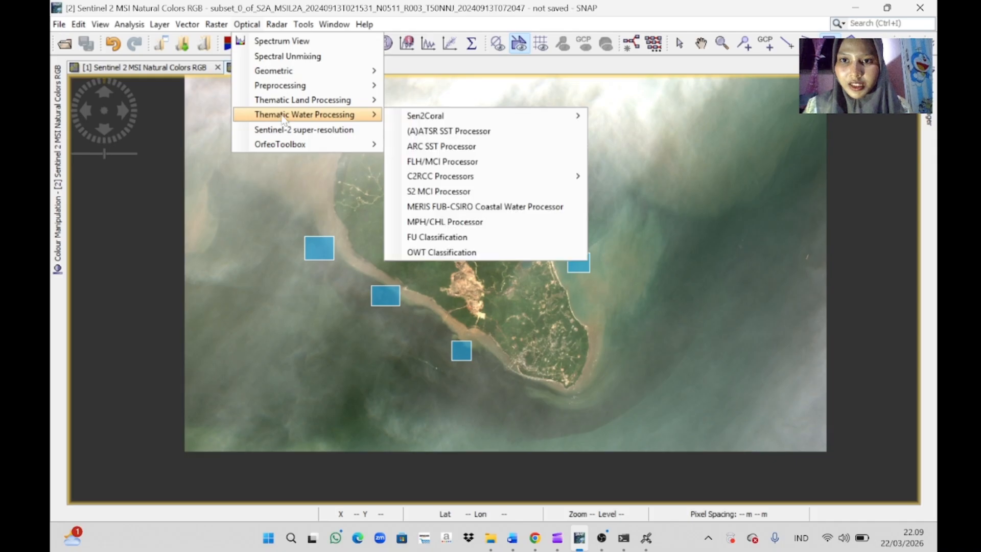
mouse_move(528, 123)
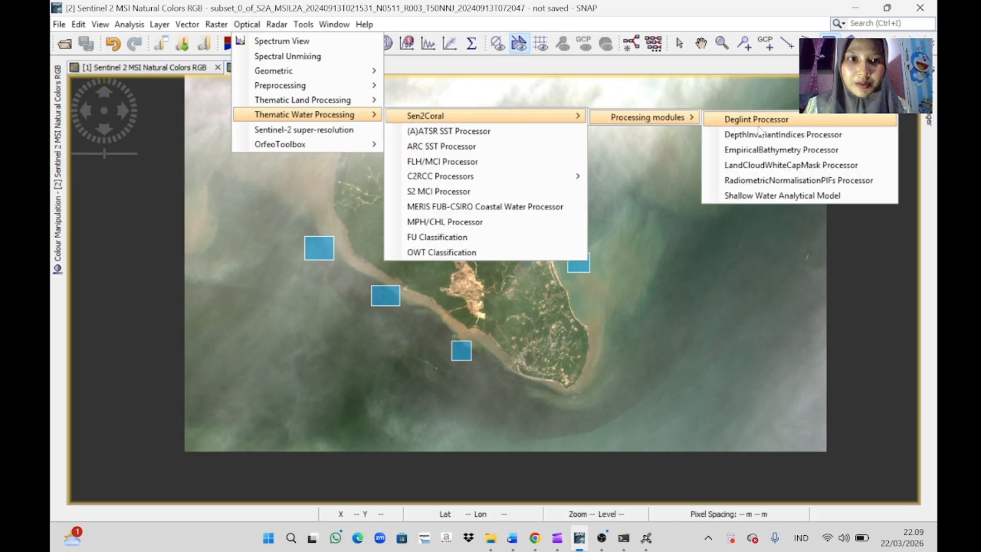
left_click(758, 121)
left_click(481, 131)
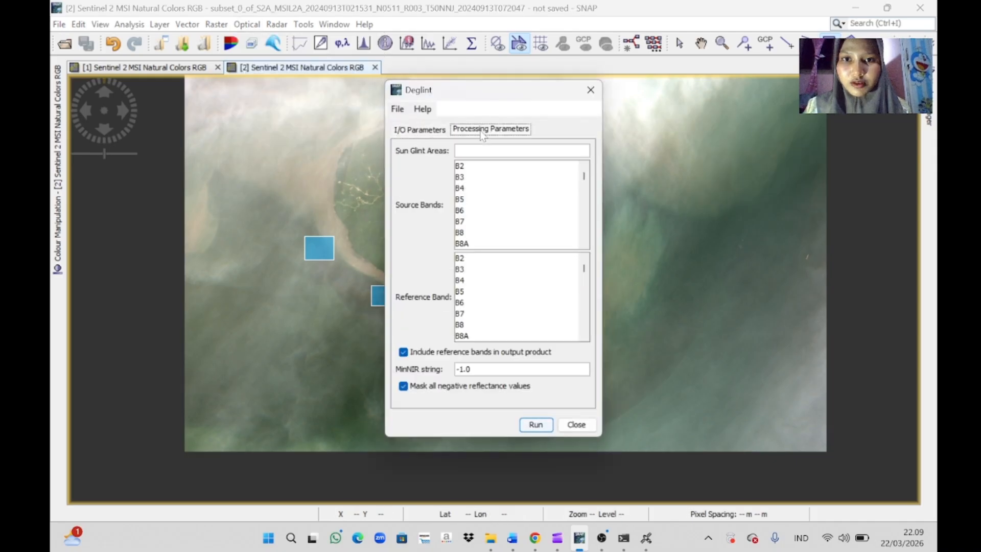
left_click(510, 151)
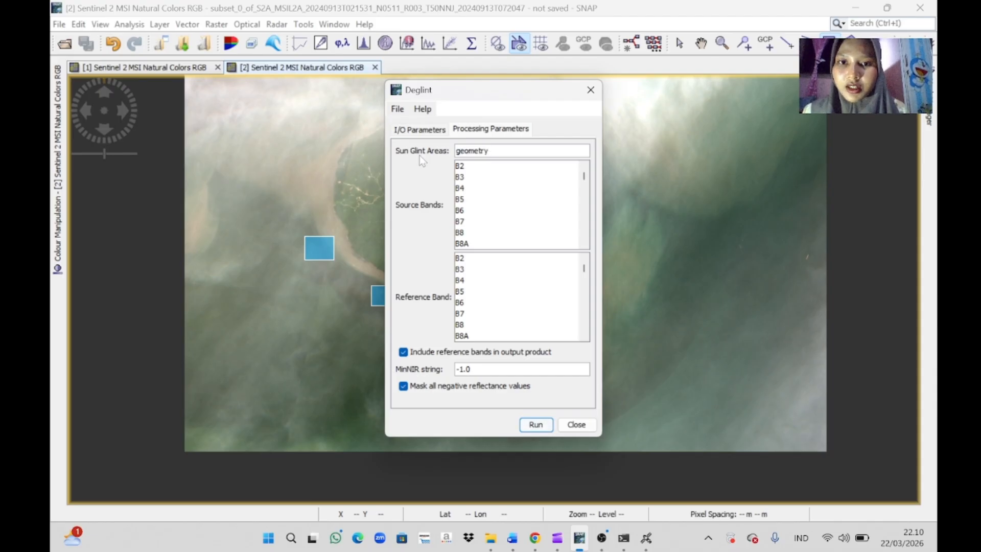
key("ctrl+a")
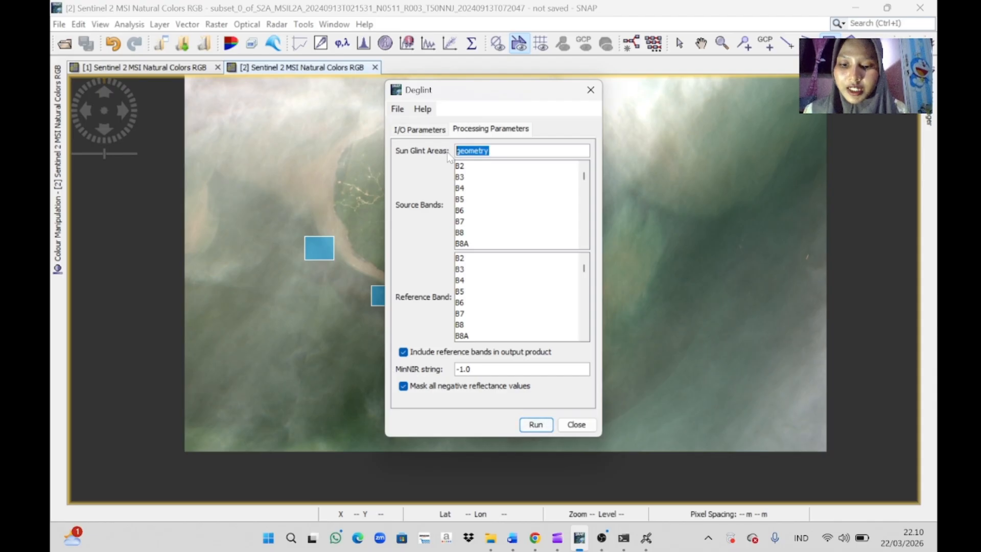
Step: Choose B2, B3 and B4 as the Deglint source bands and B8 as the reference band
left_click(459, 166)
left_click_drag(462, 178, 464, 195)
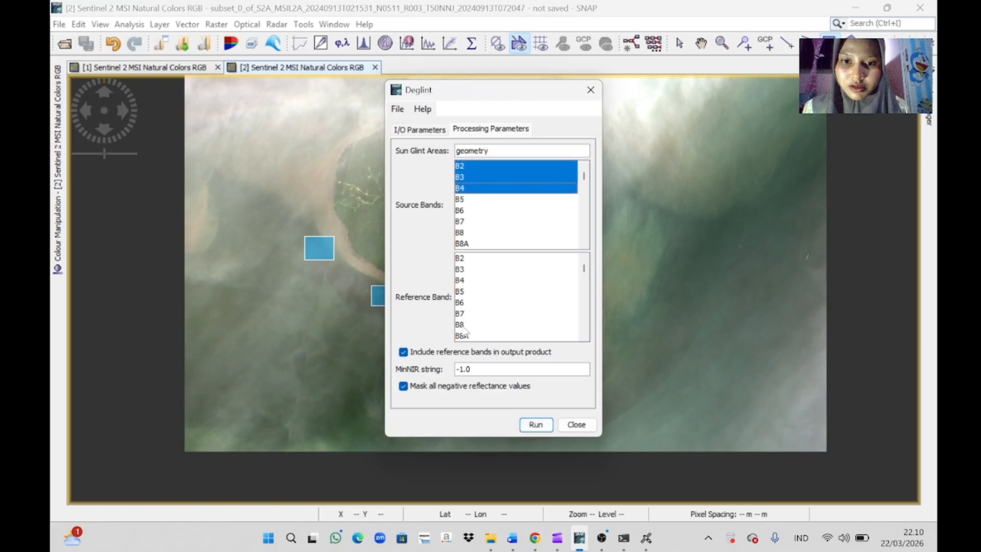
left_click(462, 325)
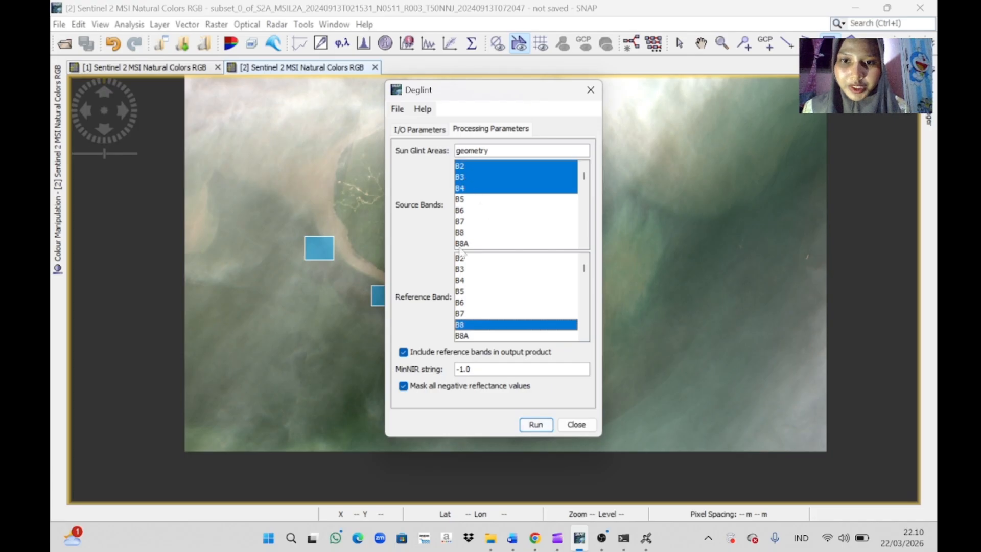
Step: Run the Deglint processing with the existing output file overwritten, and close the Deglint dialog
left_click(533, 428)
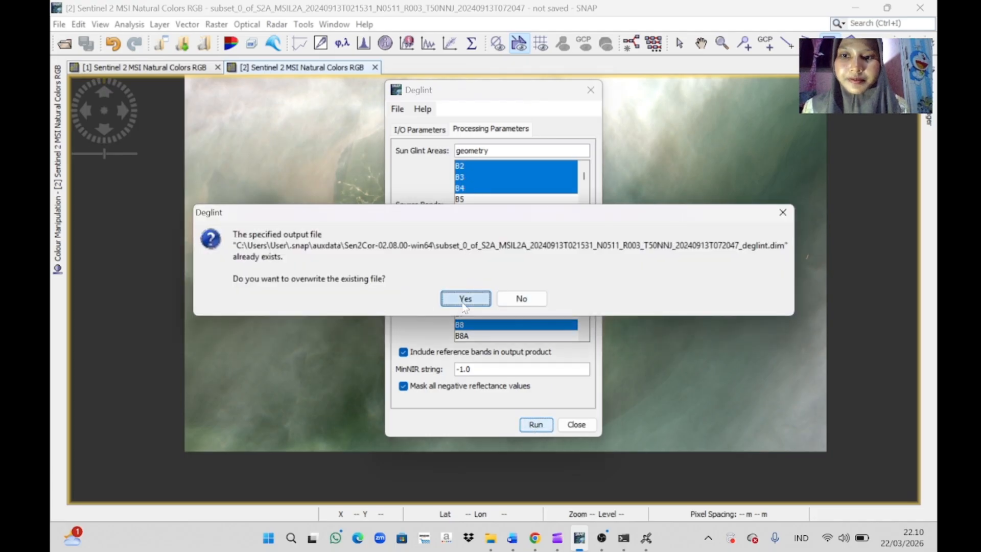
left_click(464, 300)
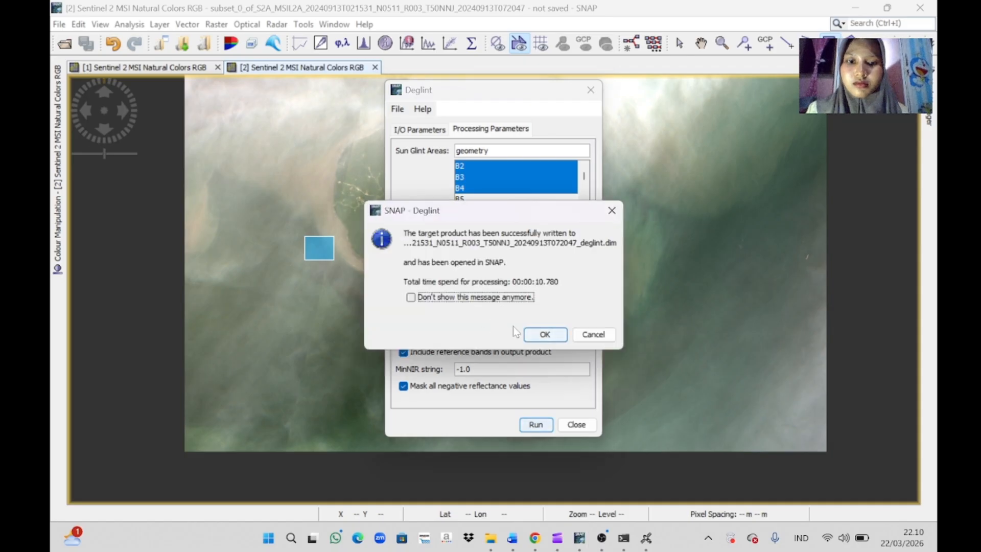
left_click(533, 334)
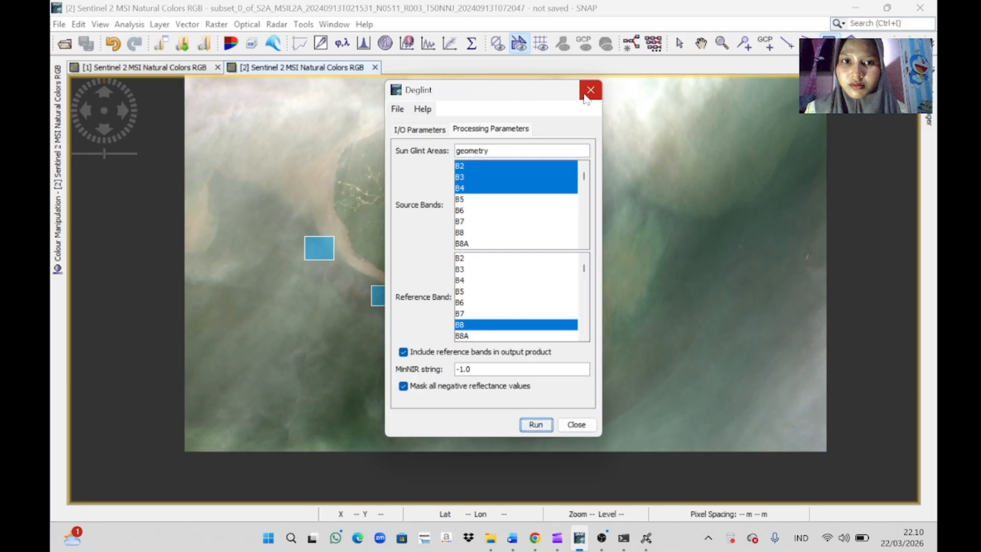
left_click(590, 90)
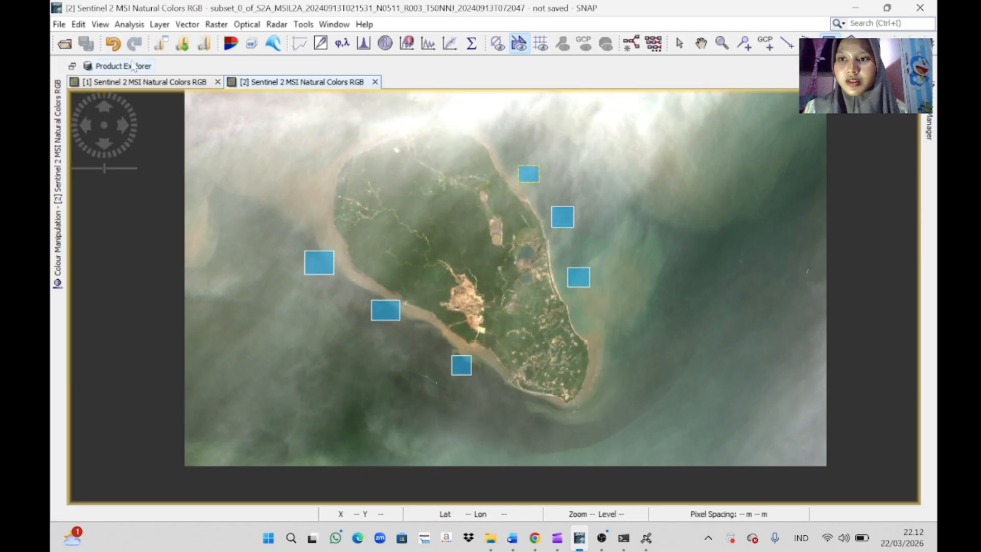
Step: Open an RGB image of the deglinted product with the Sentinel 2 MSI Natural Colors profile
left_click(133, 66)
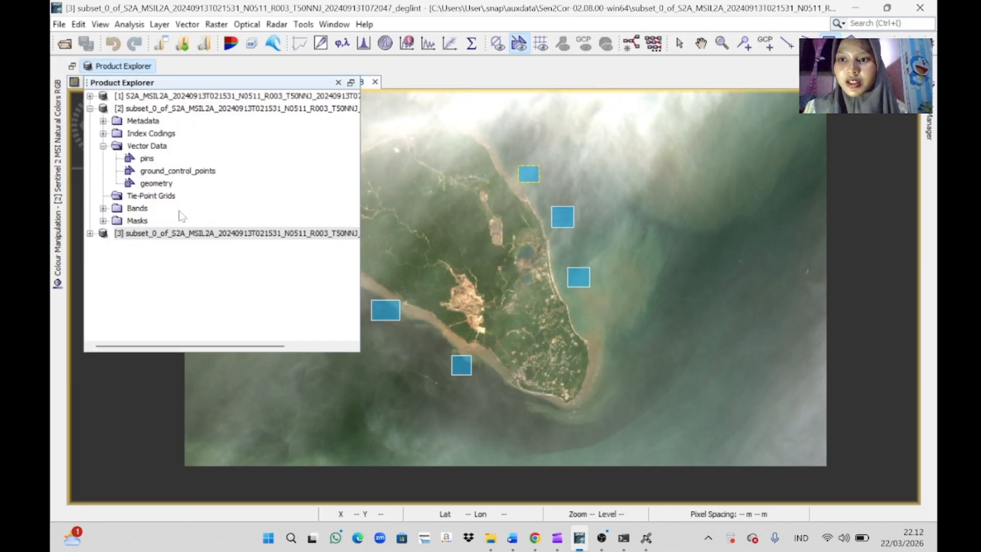
right_click(193, 234)
left_click(264, 308)
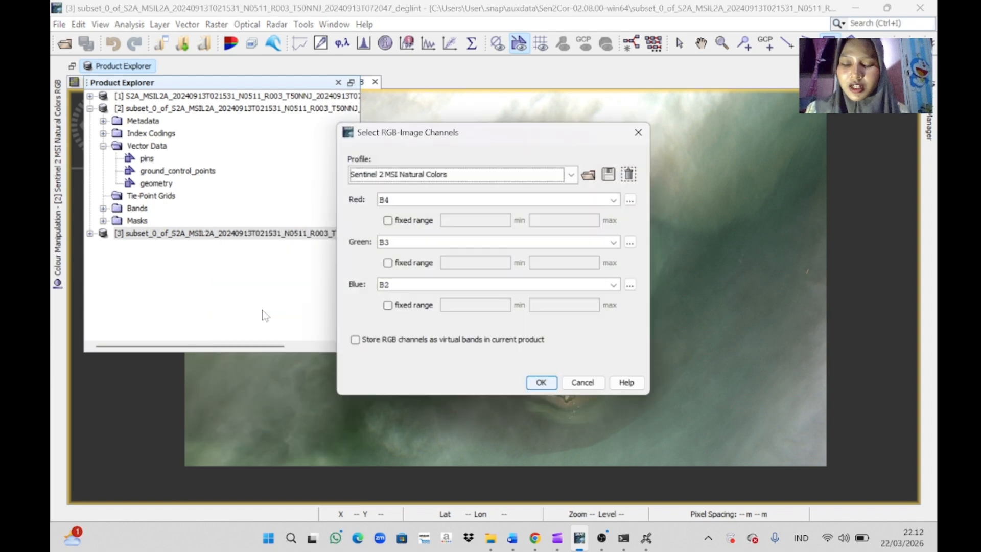
left_click(541, 382)
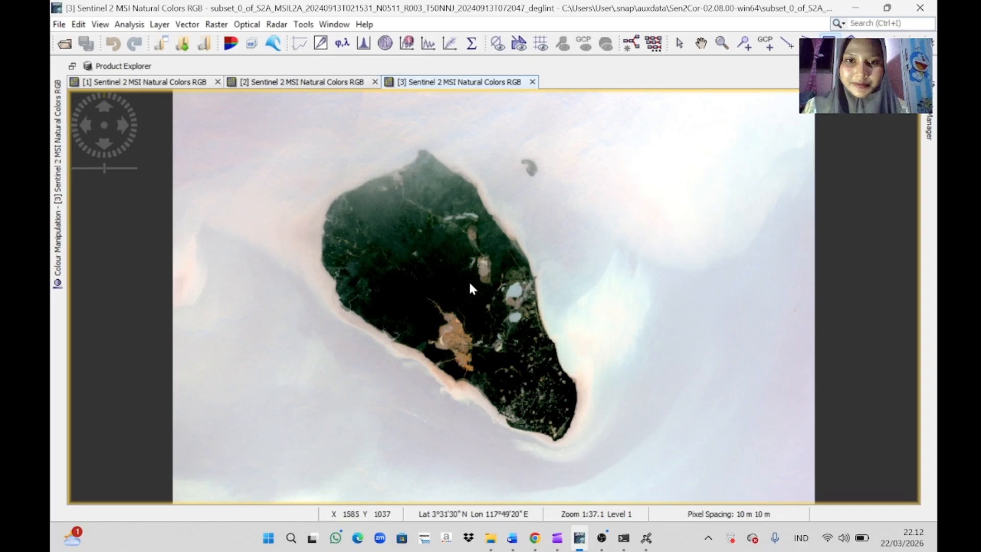
Step: Save the deglinted product as BATIMETRIPJK in BEAM-DIMAP format in the Sentinel-2 scene folder
left_click(128, 66)
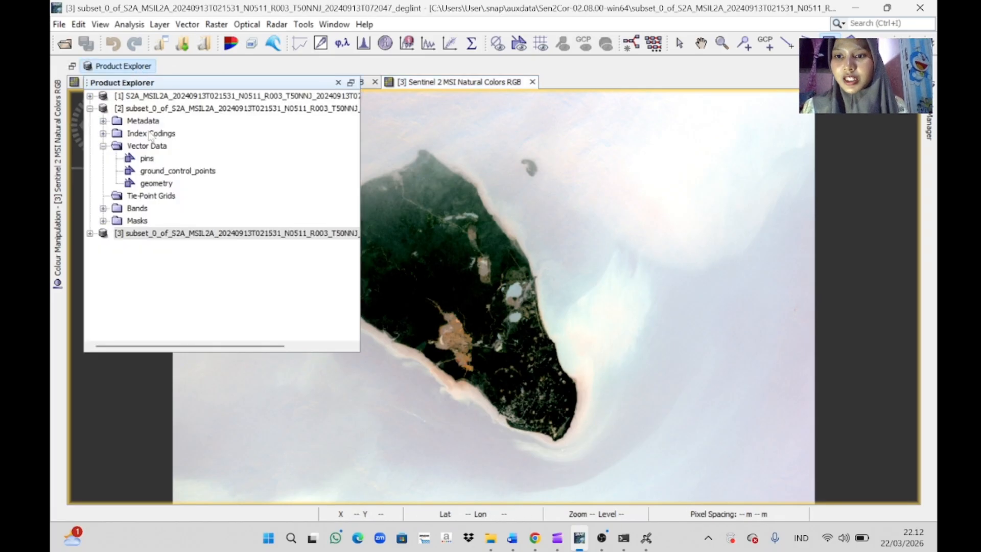
right_click(172, 236)
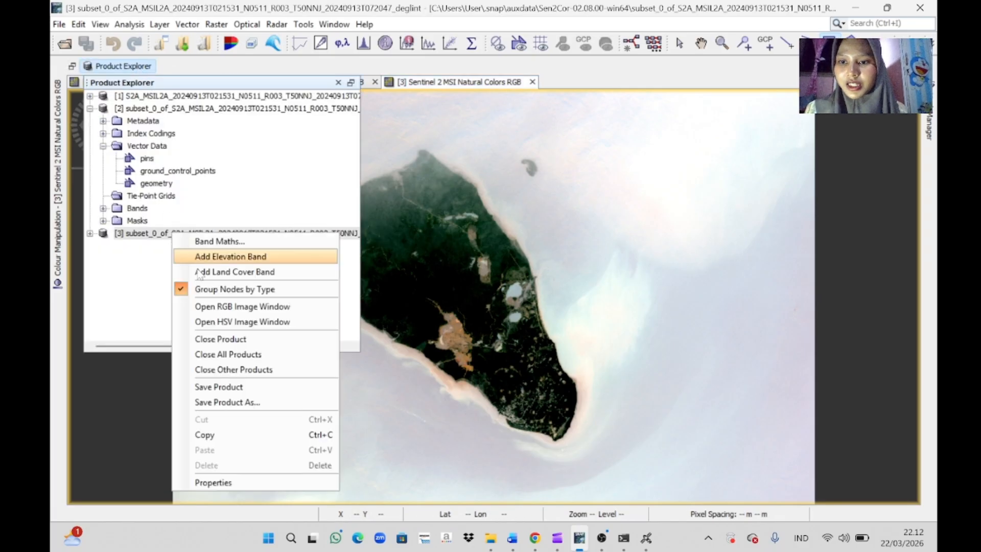
left_click(251, 403)
key("BackSpace")
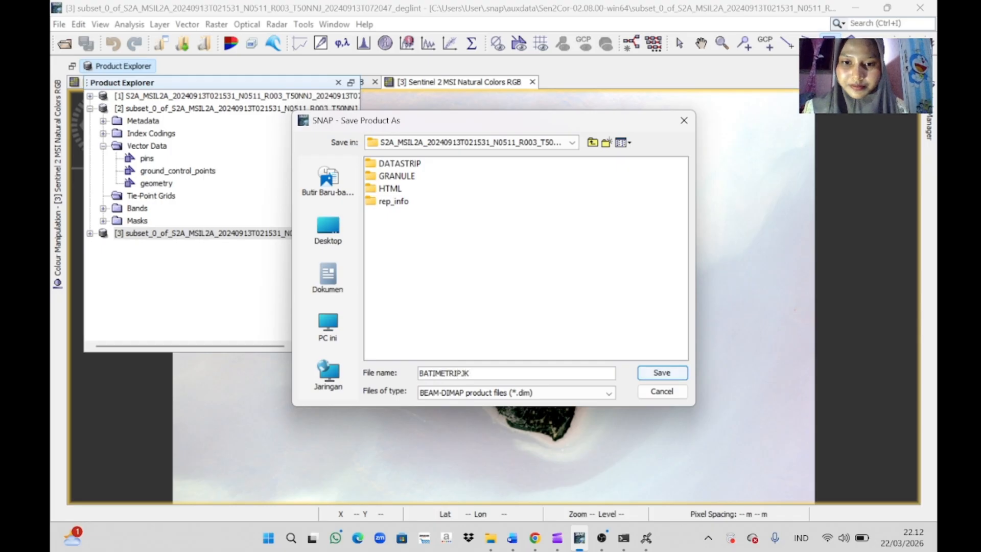
type("BATIMETRIPJK")
left_click(652, 374)
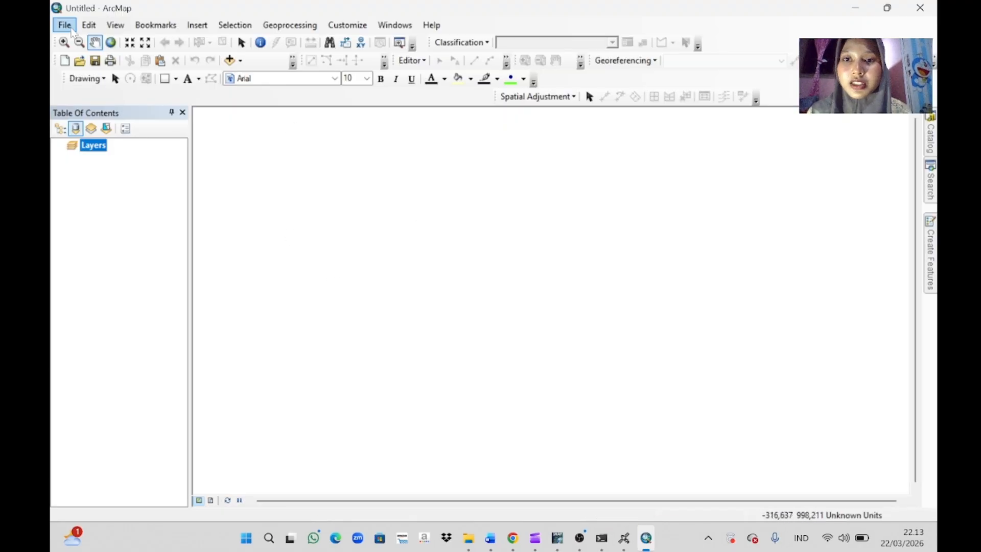
Step: In ArcMap, start adding data and browse through the BATIMETRI download folder to the Sentinel-2 scene folder
left_click(65, 26)
mouse_move(139, 139)
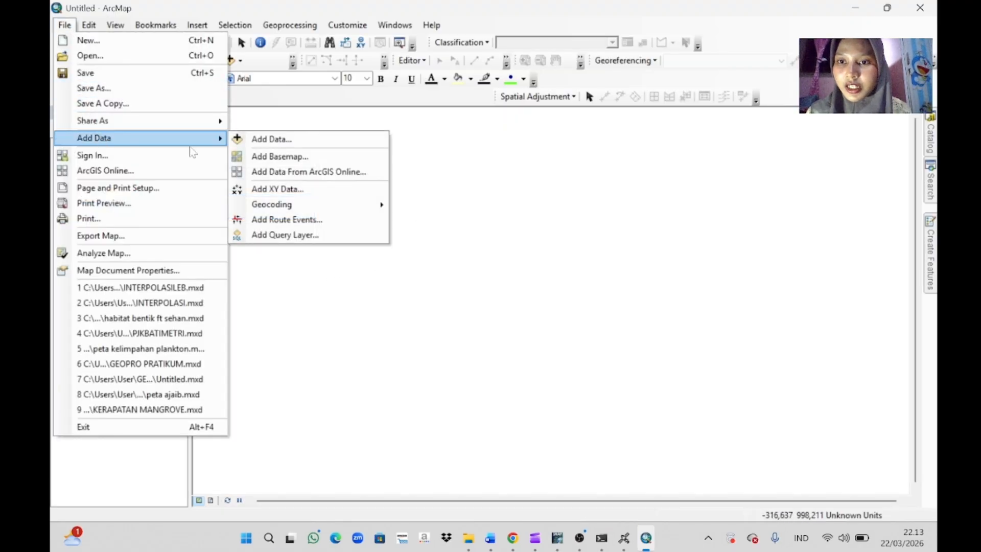
left_click(269, 142)
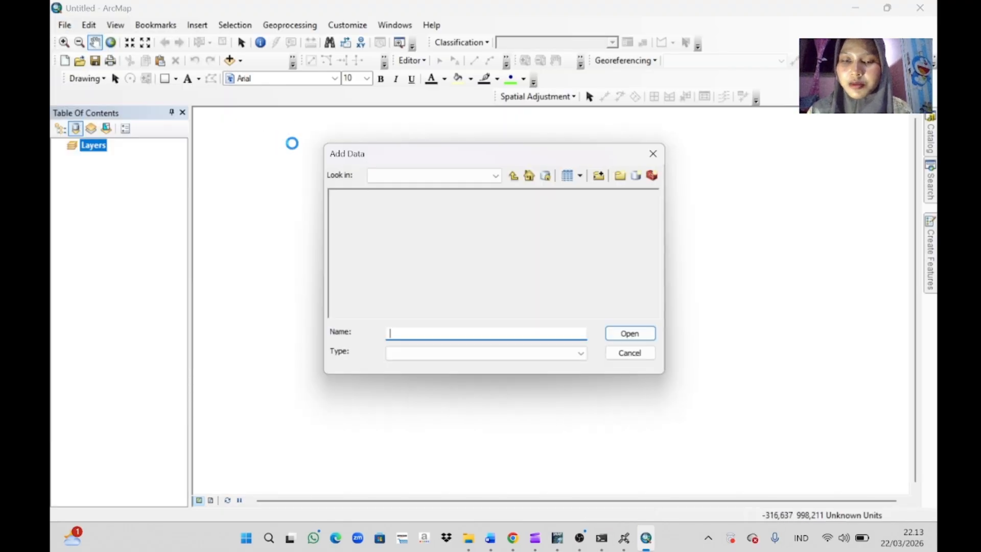
left_click(498, 179)
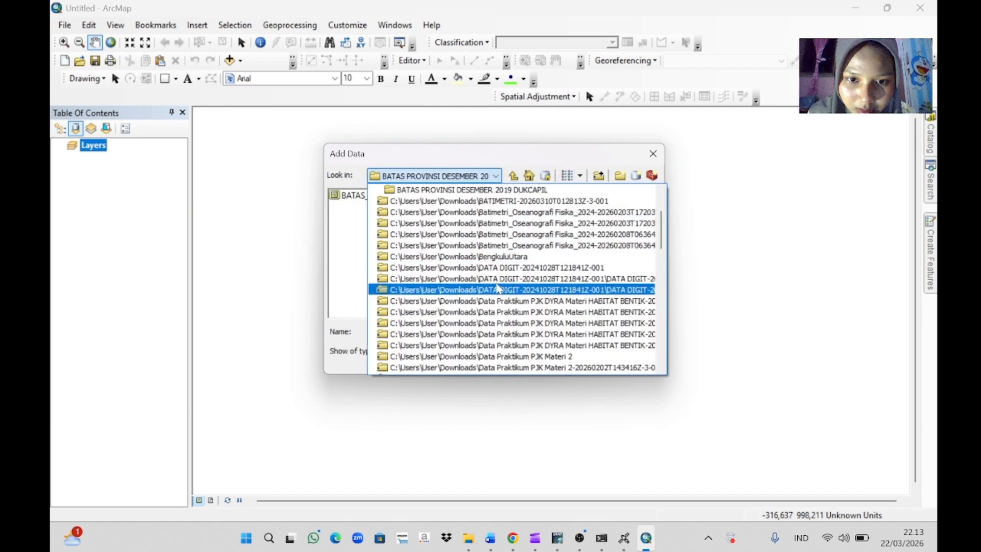
scroll(475, 296, "down", 3)
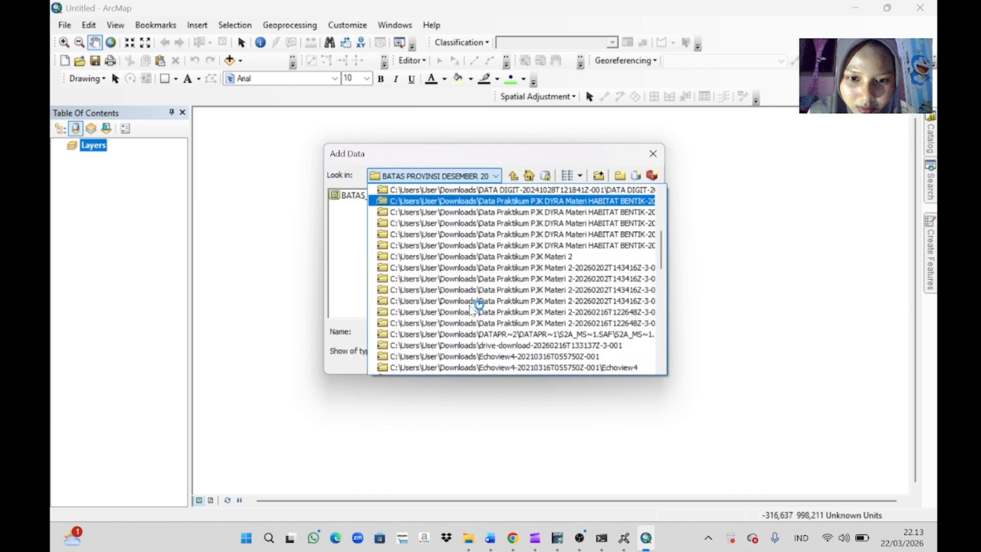
scroll(472, 307, "up", 4)
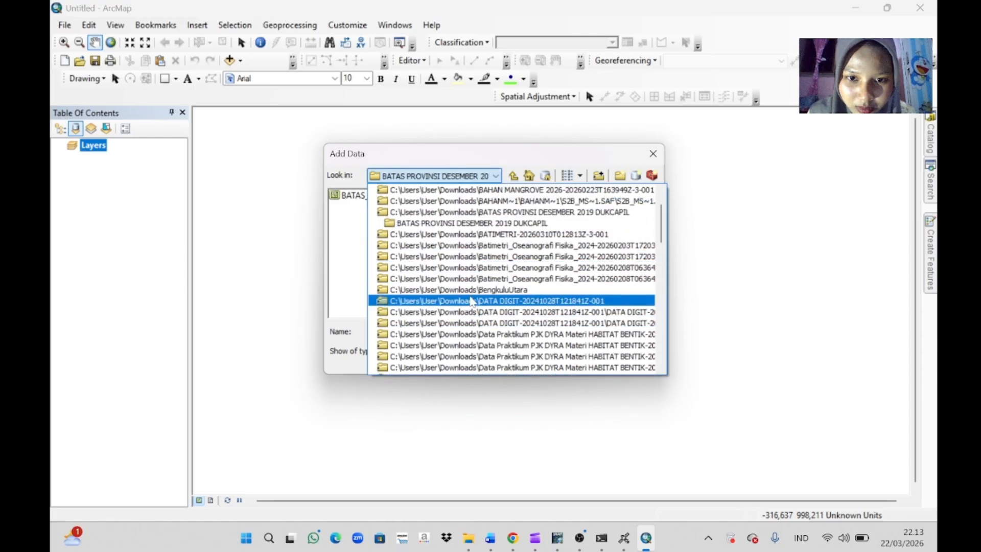
left_click(471, 235)
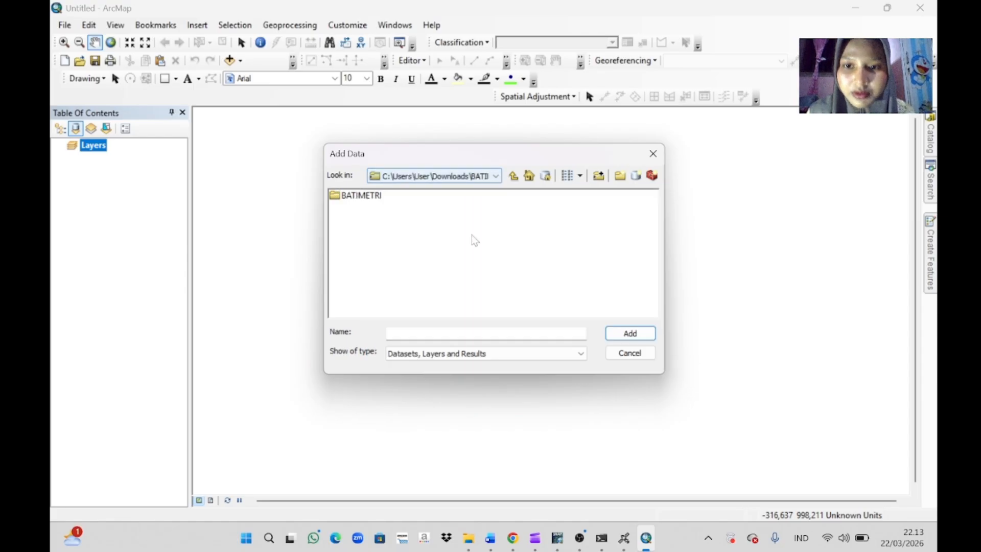
double_click(361, 197)
double_click(361, 208)
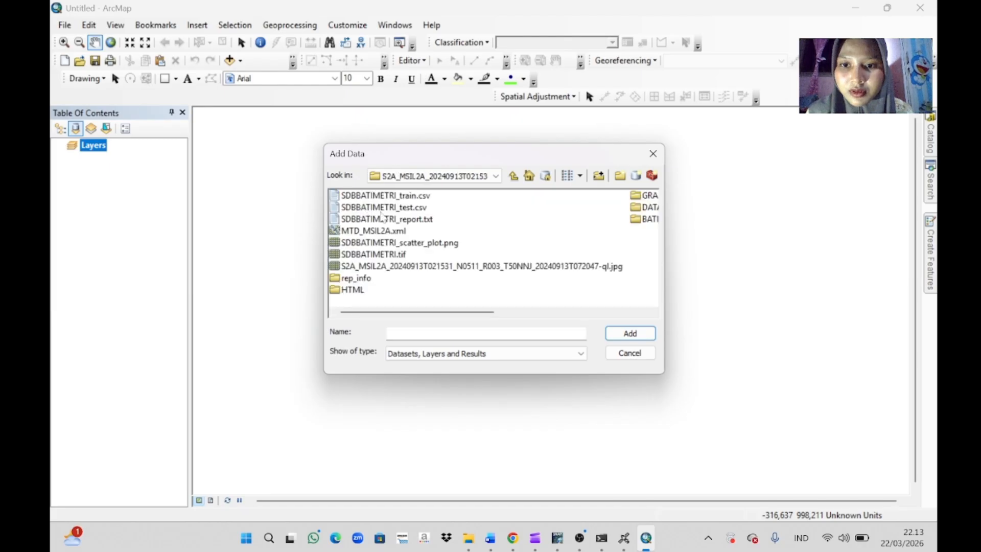
scroll(501, 265, "right", 3)
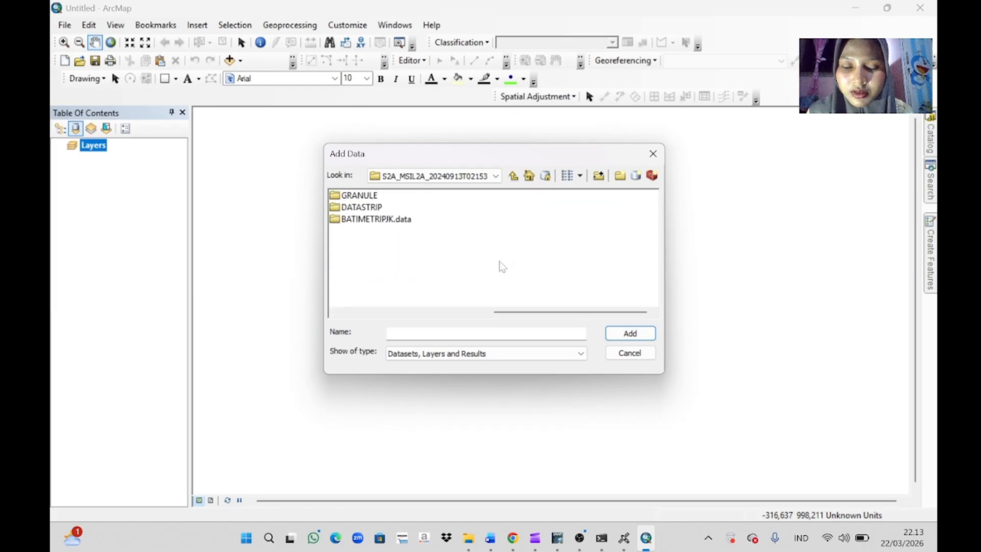
Step: Add the B2, B3, B4 and B8 image files from BATIMETRIPJK.data to the map
double_click(393, 222)
left_click(354, 230)
left_click(345, 220, "shift")
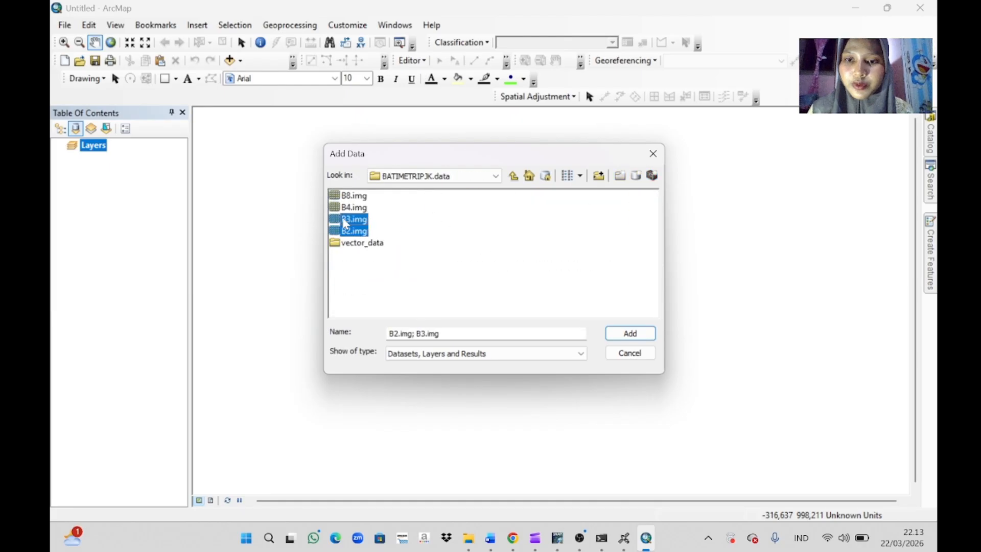
left_click(349, 206, "shift")
left_click(628, 334)
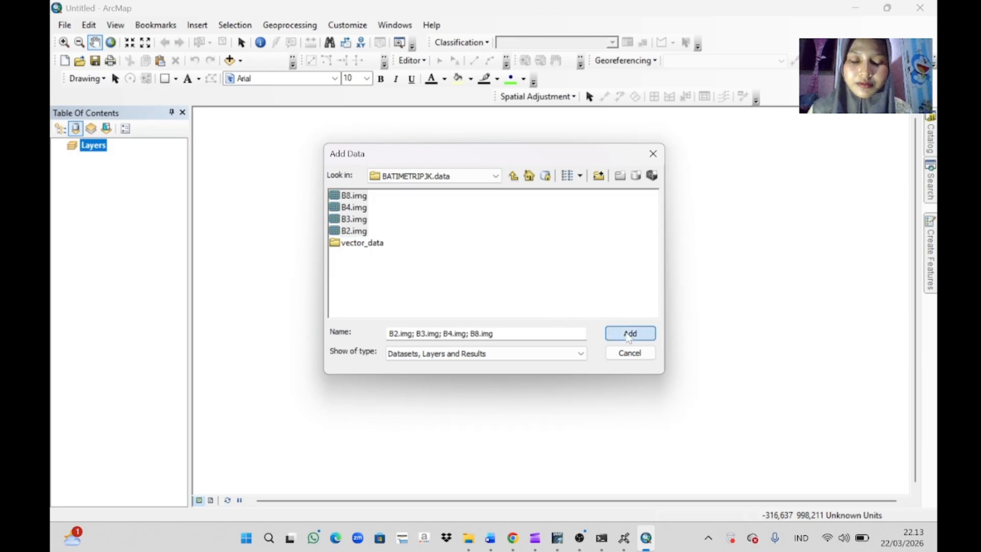
left_click(483, 245)
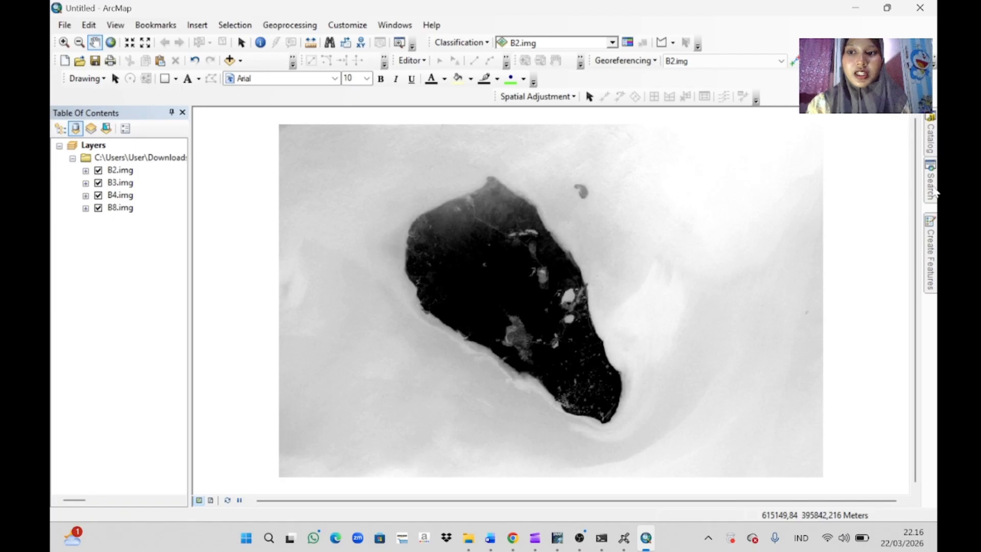
Step: Search for COMPOSITE BAND and open the Composite Bands data management tool
left_click(934, 190)
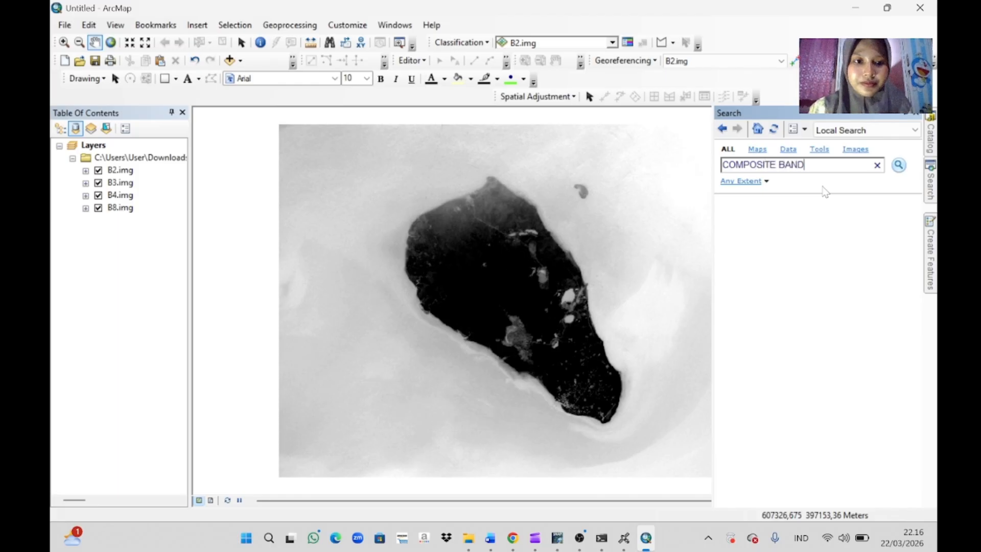
key("Return")
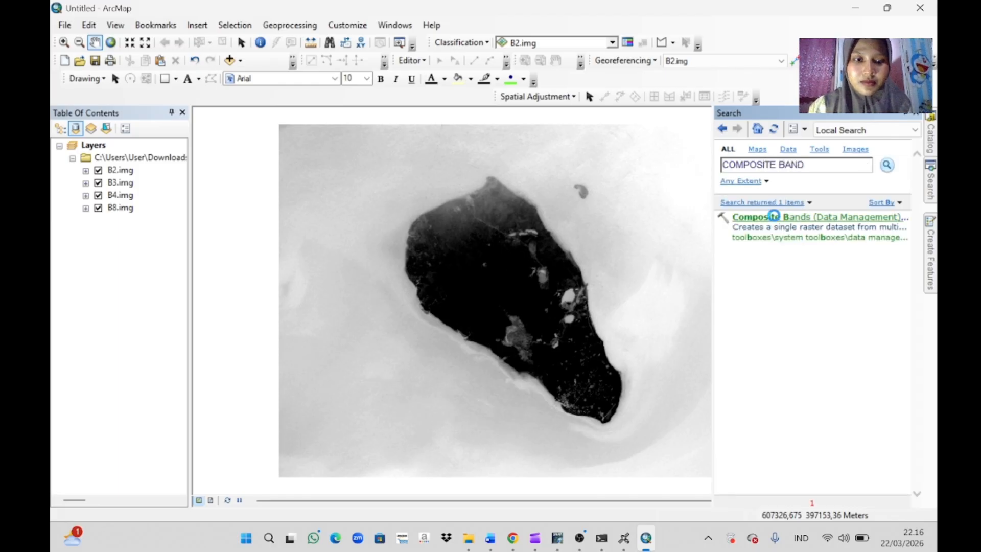
left_click(771, 217)
Step: Add B2.img, B3.img, B4.img and B8.img in that order as Composite Bands input rasters
left_click(615, 134)
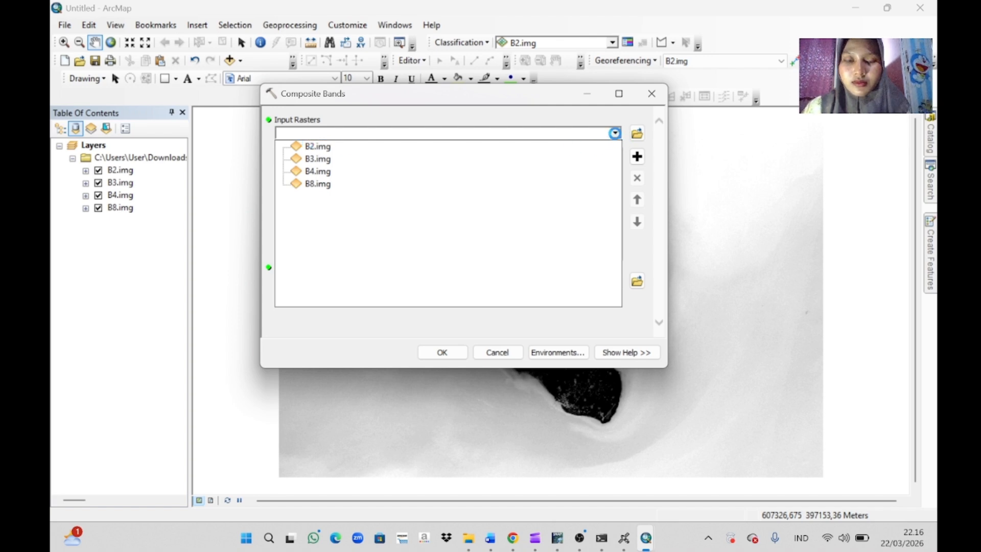
left_click(317, 146)
left_click(615, 133)
left_click(317, 158)
left_click(615, 133)
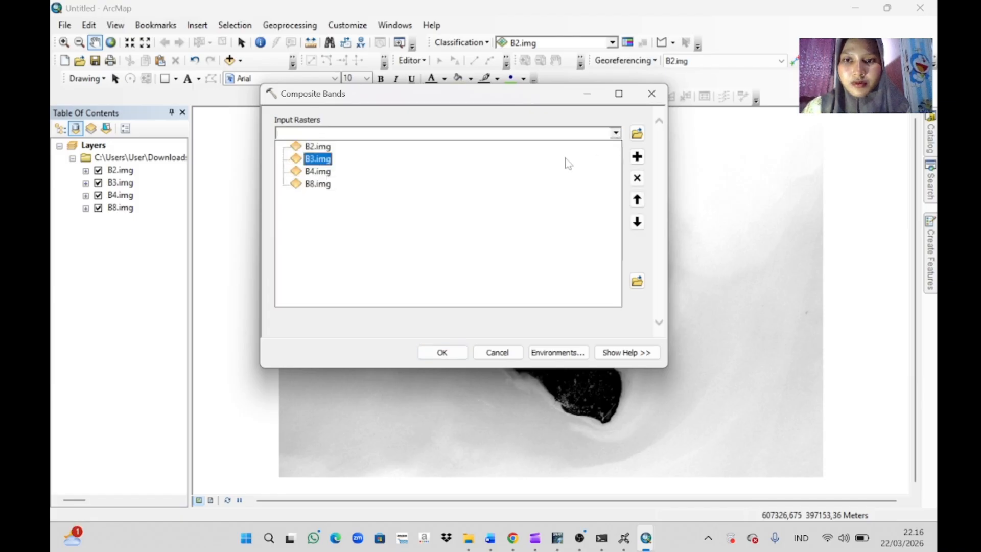
left_click(317, 171)
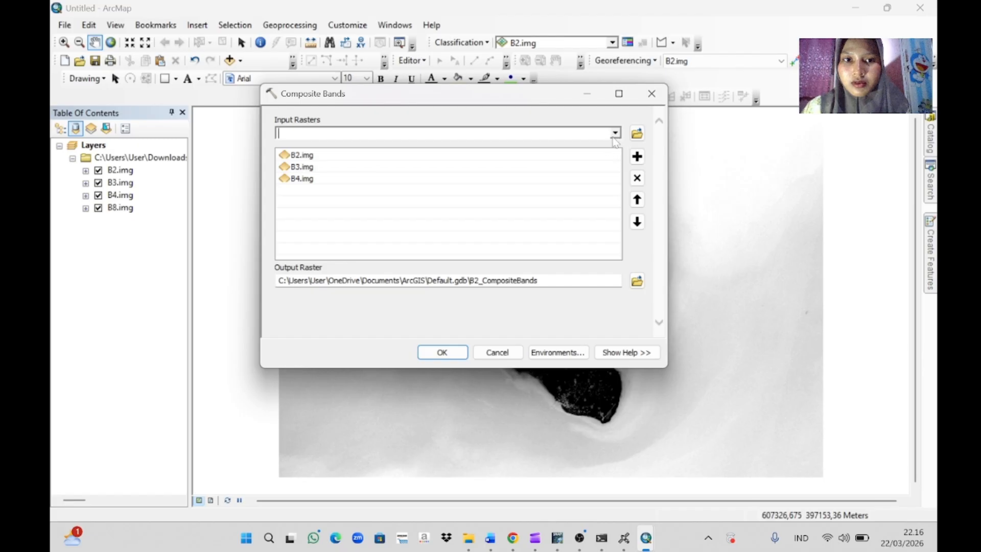
left_click(615, 133)
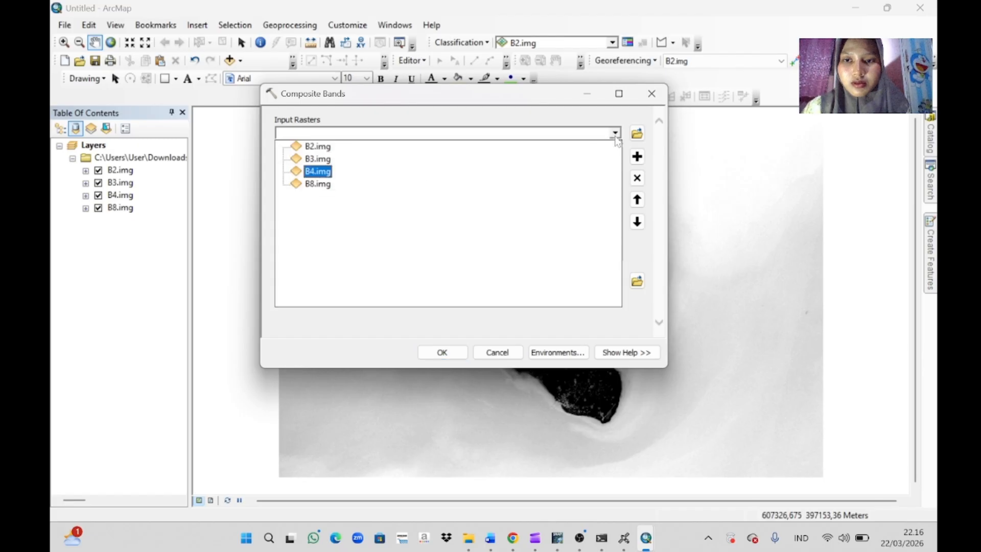
left_click(311, 185)
Step: Set the output raster to CBBATIMETRI in New Folder and run Composite Bands
left_click(637, 281)
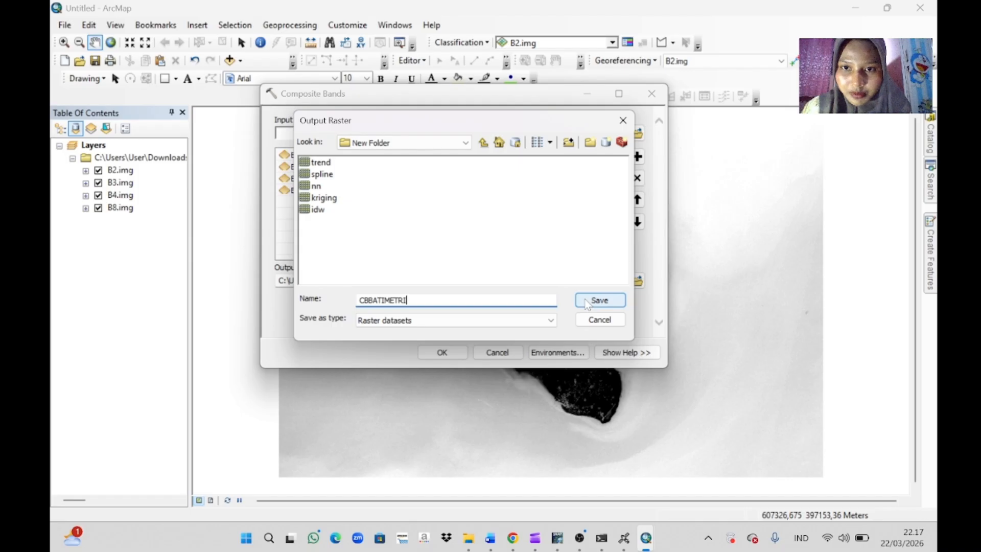
left_click(586, 302)
left_click(442, 352)
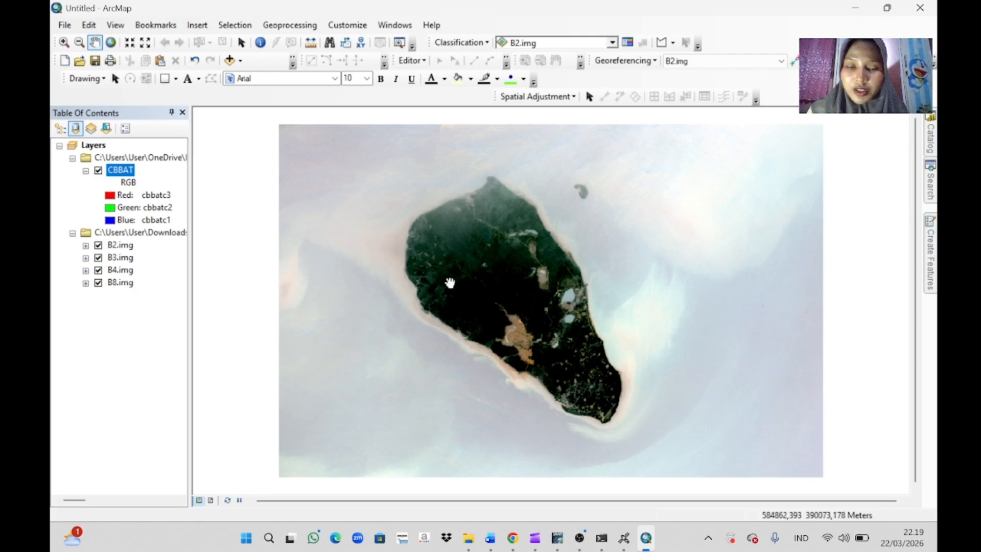
Step: Hide the individual B2, B3, B4 and B8 band layers
left_click(98, 246)
left_click(98, 257)
left_click(98, 269)
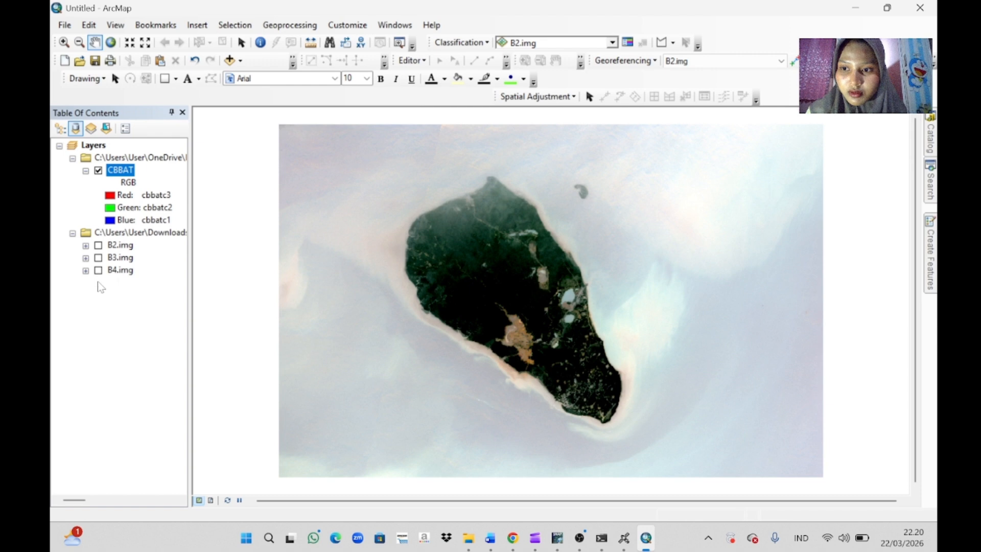
Step: Add the IdKABU_2010 administrative boundary layer from the Batimetri_Oseanografi Fisika_2024 folder to the map
left_click(241, 60)
left_click(265, 76)
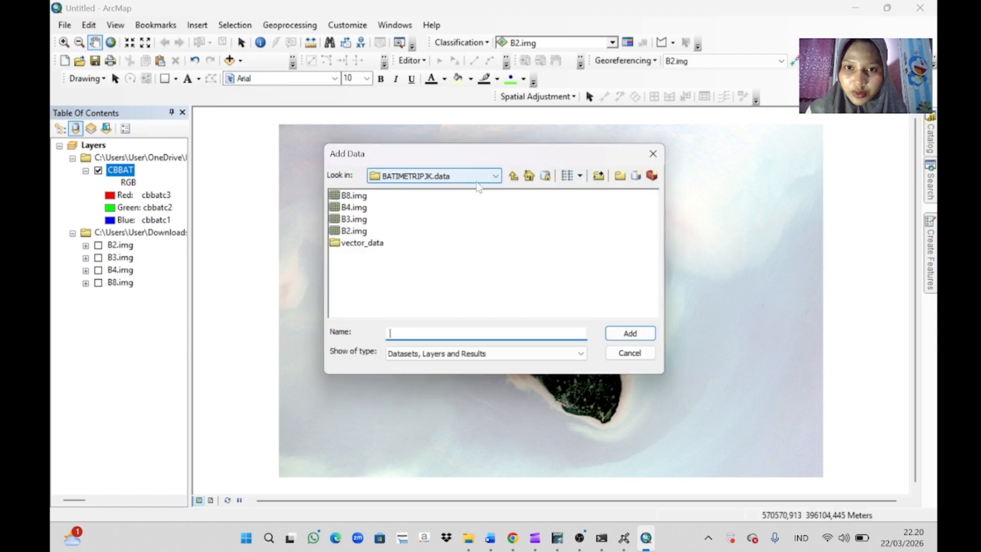
left_click(494, 176)
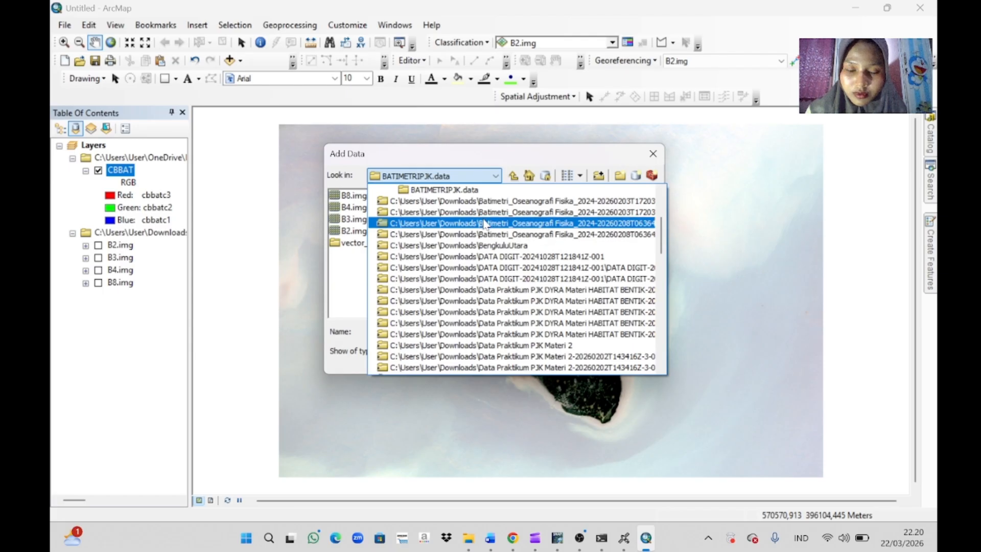
left_click(482, 235)
double_click(532, 255)
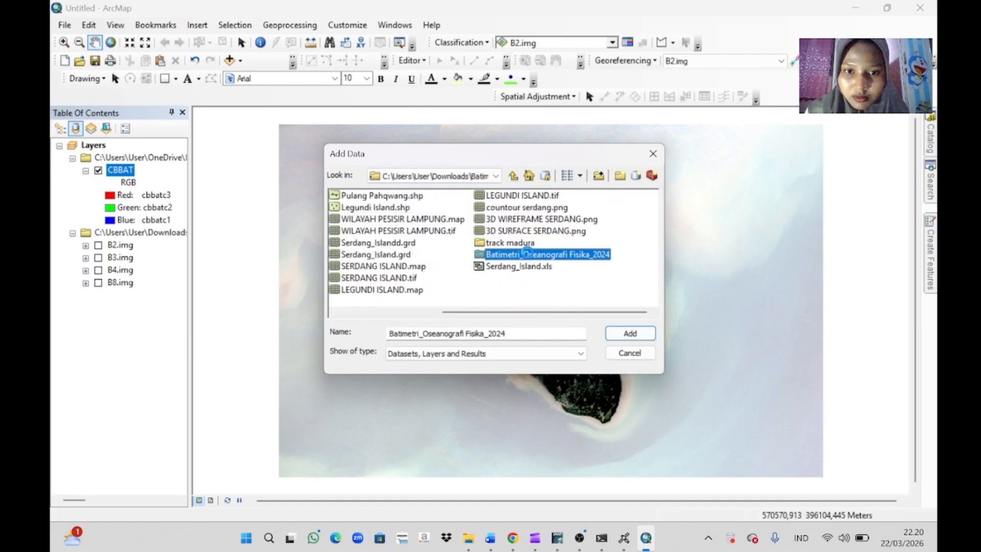
double_click(365, 196)
left_click(365, 197)
double_click(364, 197)
double_click(358, 198)
left_click(611, 383)
Step: Start an edit session and select the large island polygon of IdKABU_2010 in the middle of the composite image
left_click(412, 61)
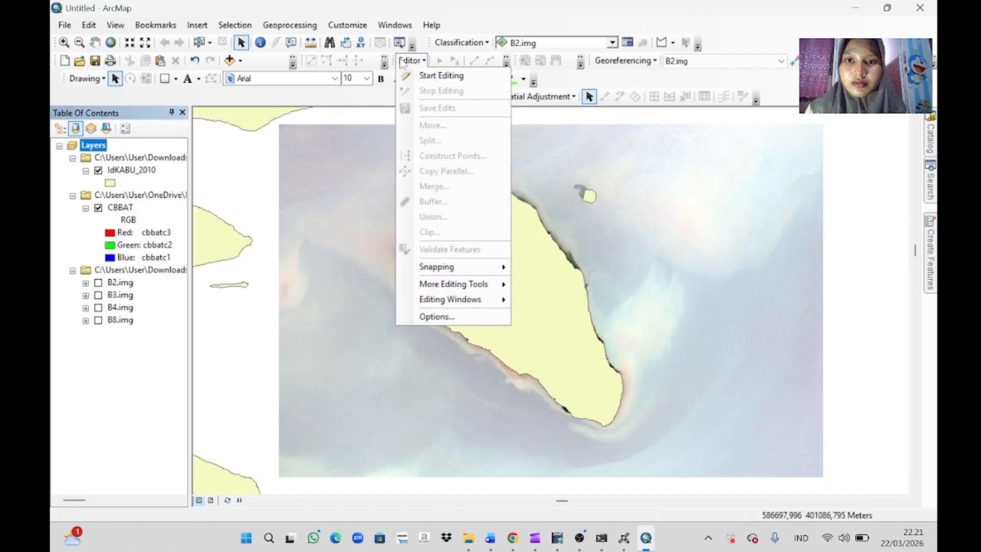
left_click(411, 61)
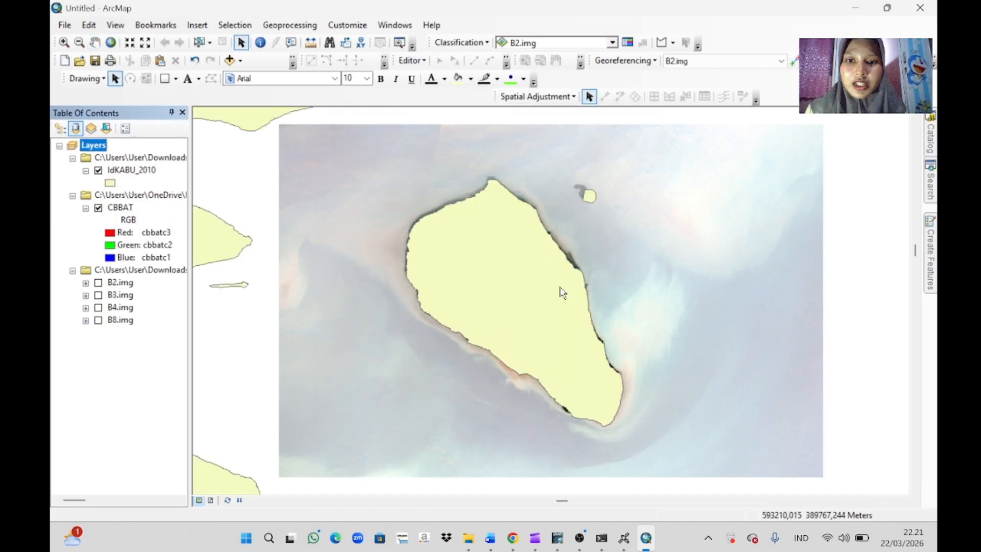
left_click(412, 60)
left_click(427, 76)
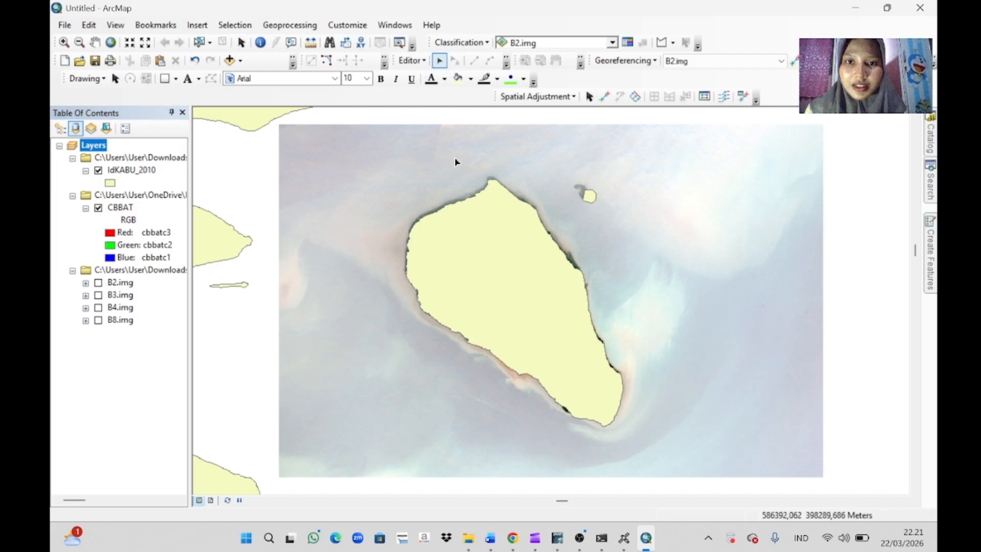
left_click(490, 244)
Step: Mask the CBBAT composite with the selected island polygon using the Mask function of Image Analysis
left_click(411, 60)
left_click(411, 60)
left_click(394, 25)
left_click(416, 136)
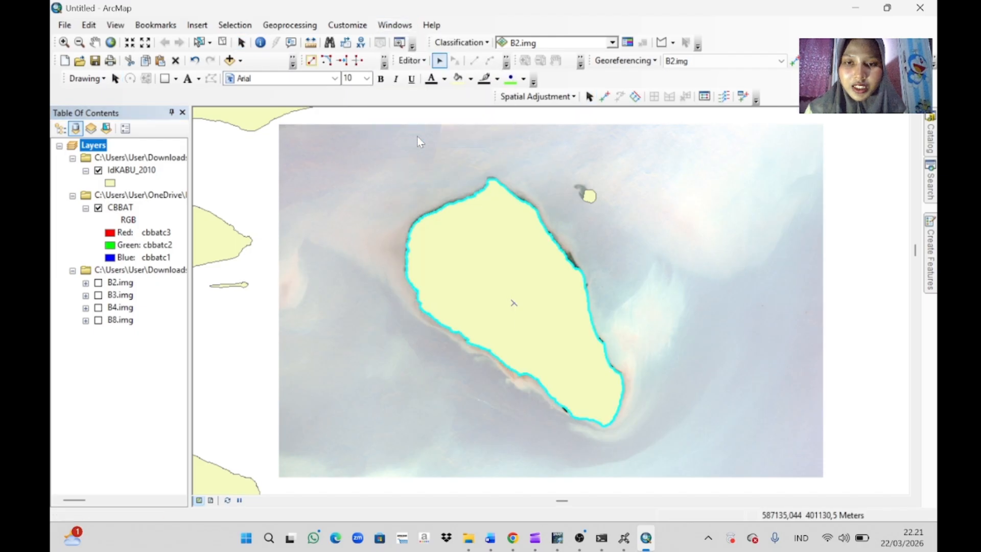
left_click(763, 176)
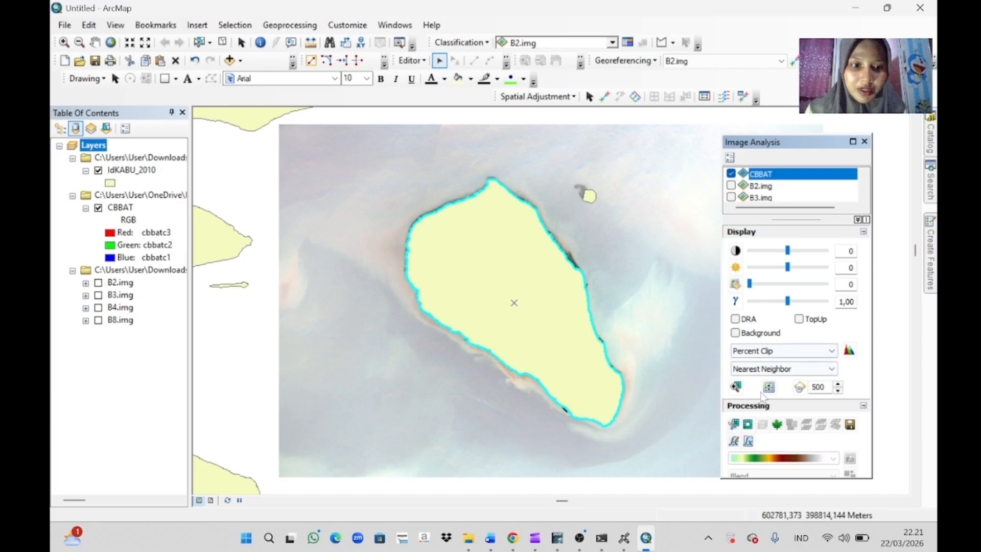
left_click(746, 424)
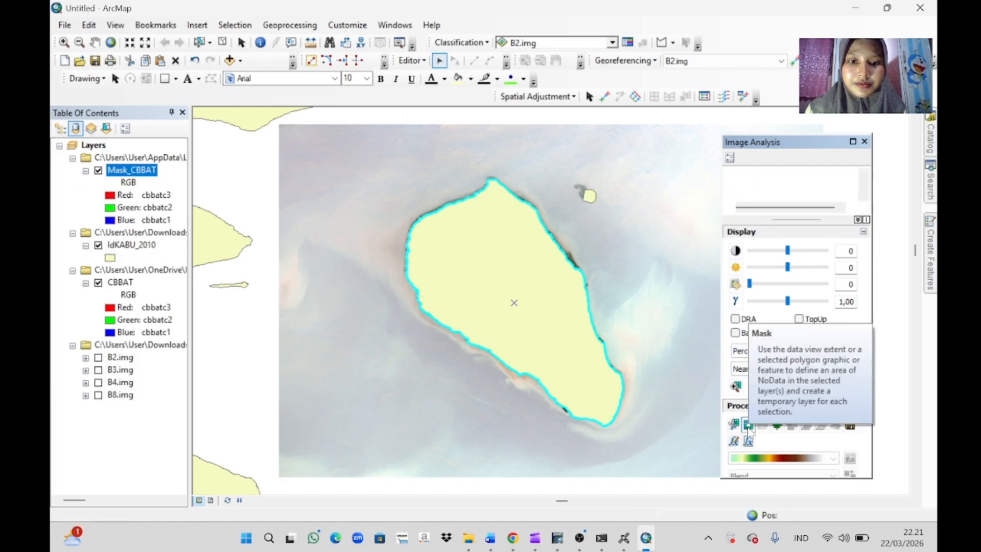
Step: Stop the edit session on the IdKABU_2010 boundary layer
left_click(411, 60)
left_click(411, 61)
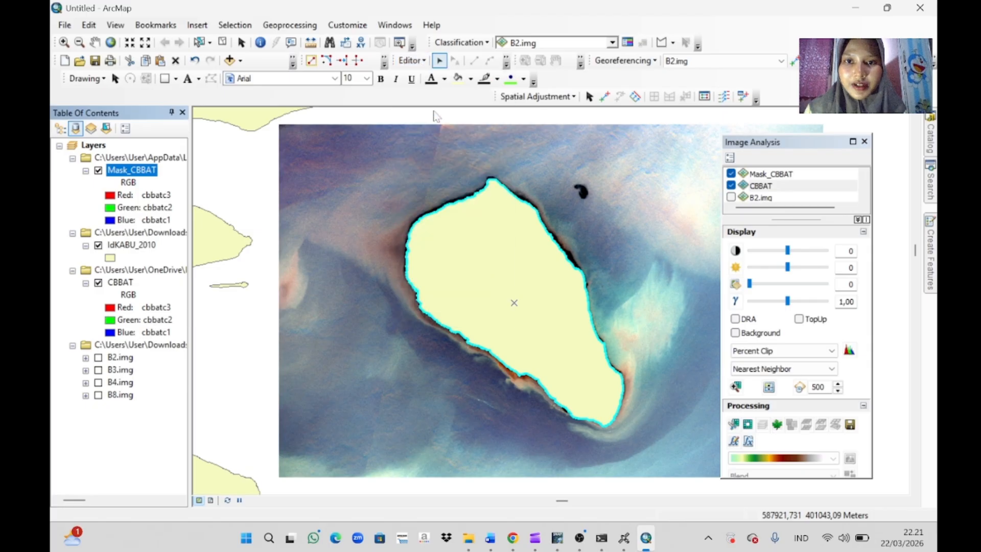
left_click(411, 60)
left_click(427, 91)
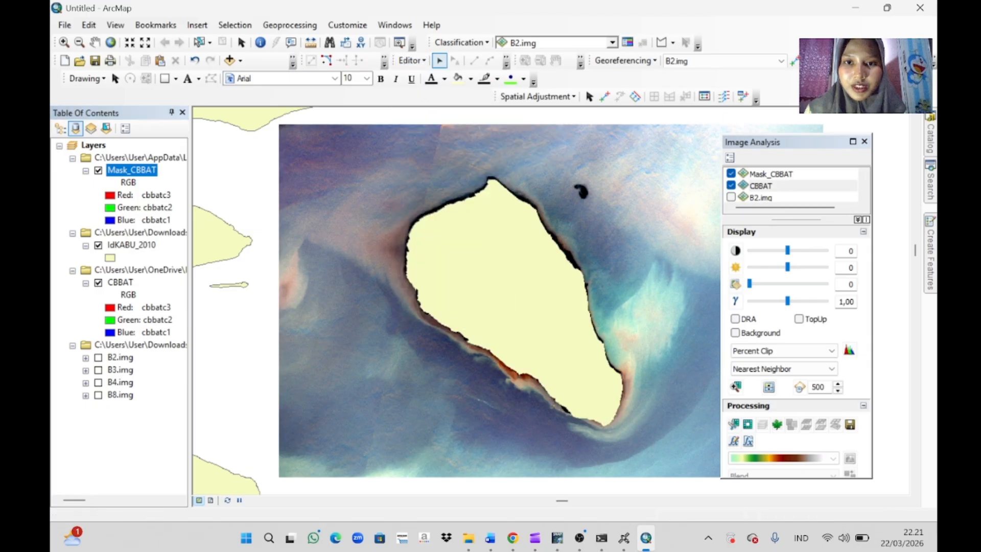
Step: Add the SBES depth sounding layer to the map and dismiss the geographic coordinate system warning
left_click(241, 62)
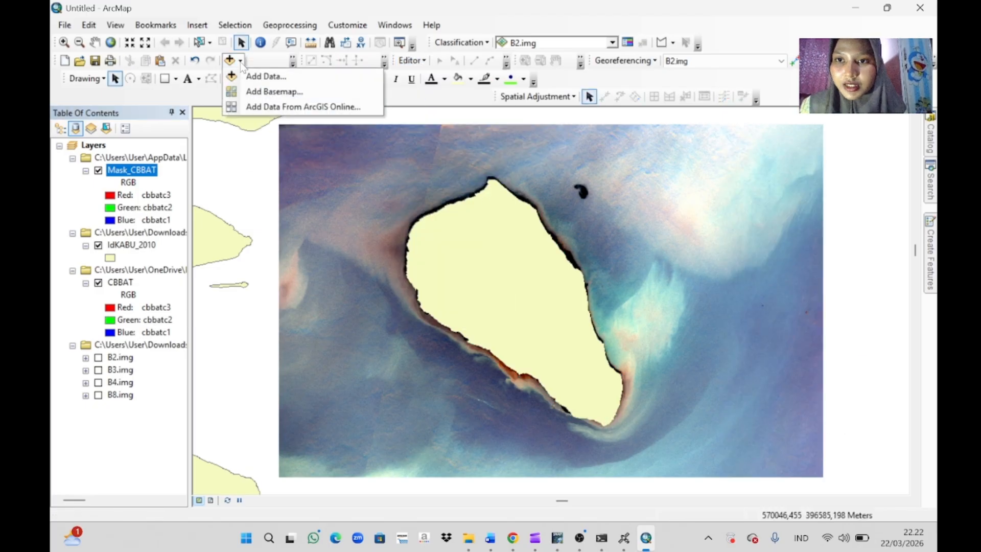
left_click(256, 75)
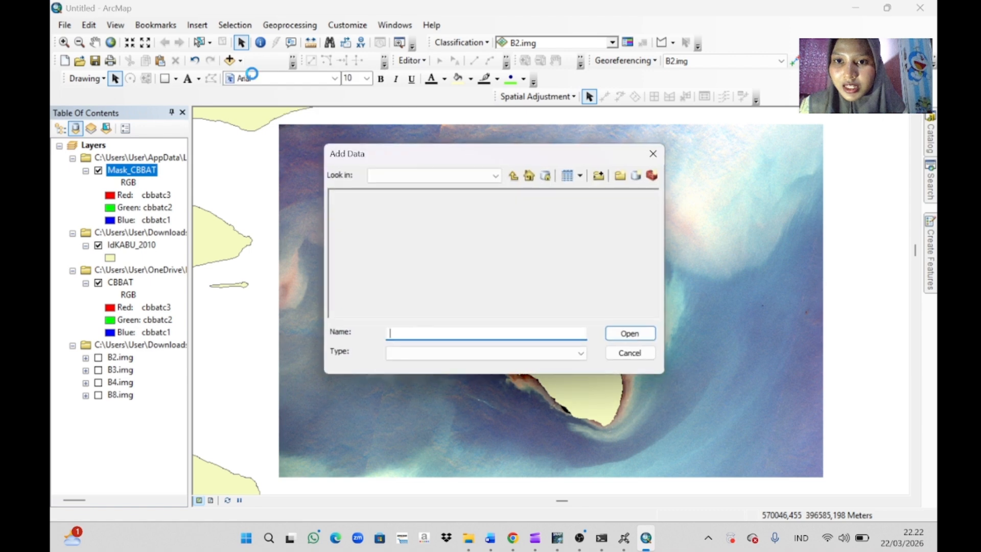
left_click(492, 176)
scroll(509, 319, "down", 5)
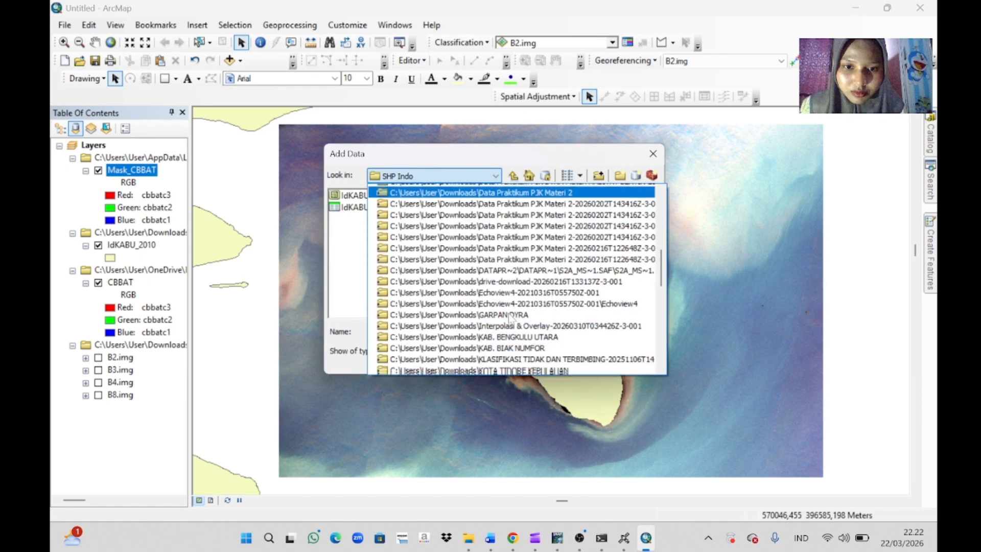
scroll(485, 246, "up", 7)
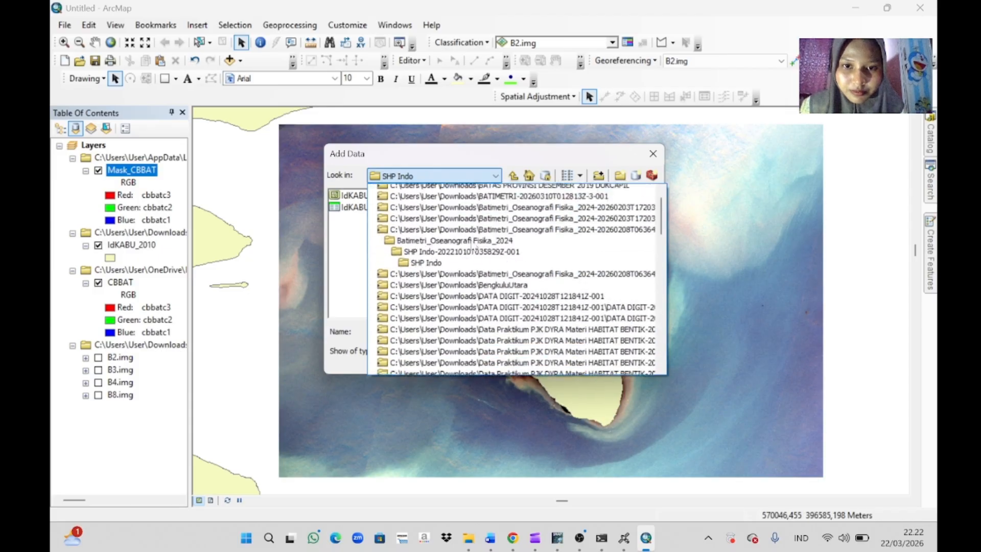
left_click(485, 256)
left_click(357, 195)
double_click(364, 196)
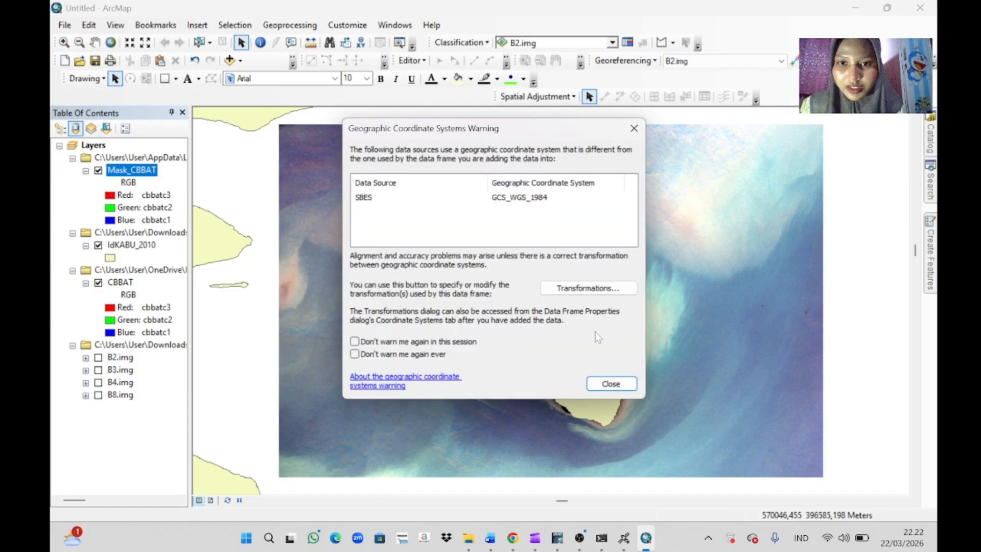
left_click(612, 385)
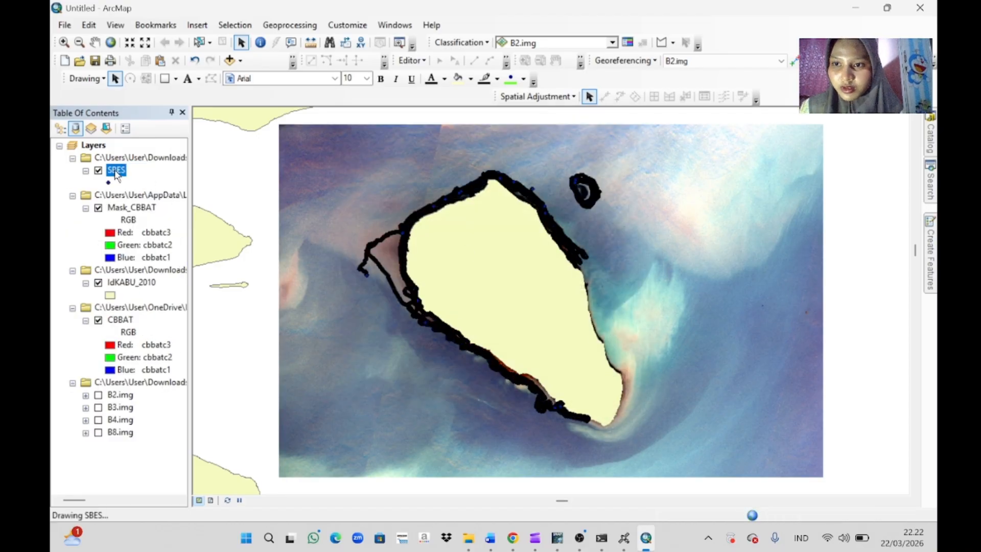
Step: Export the Mask_CBBAT raster as Mask_CBBAT1.tif in TIFF format to the Intersect folder and add it to the map
left_click(130, 207)
right_click(132, 207)
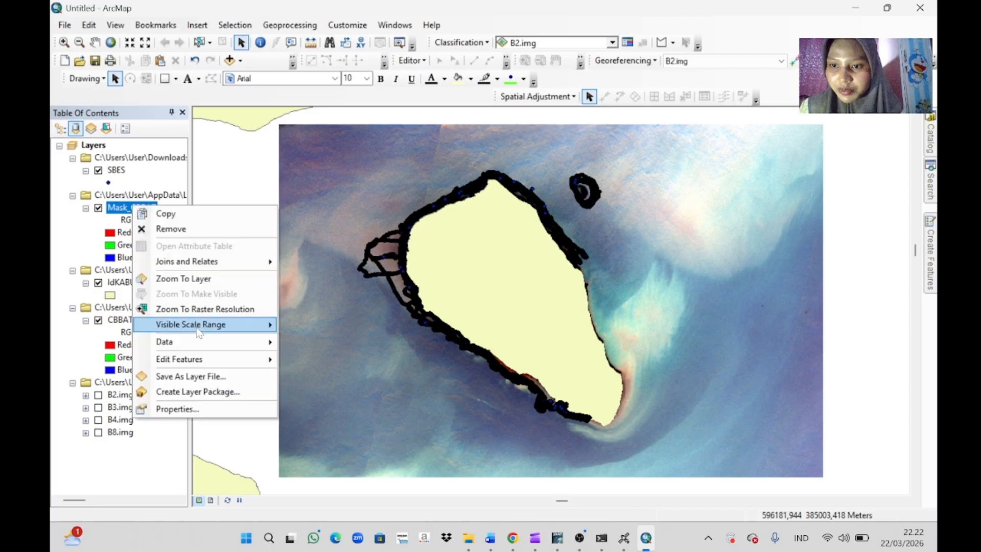
mouse_move(207, 341)
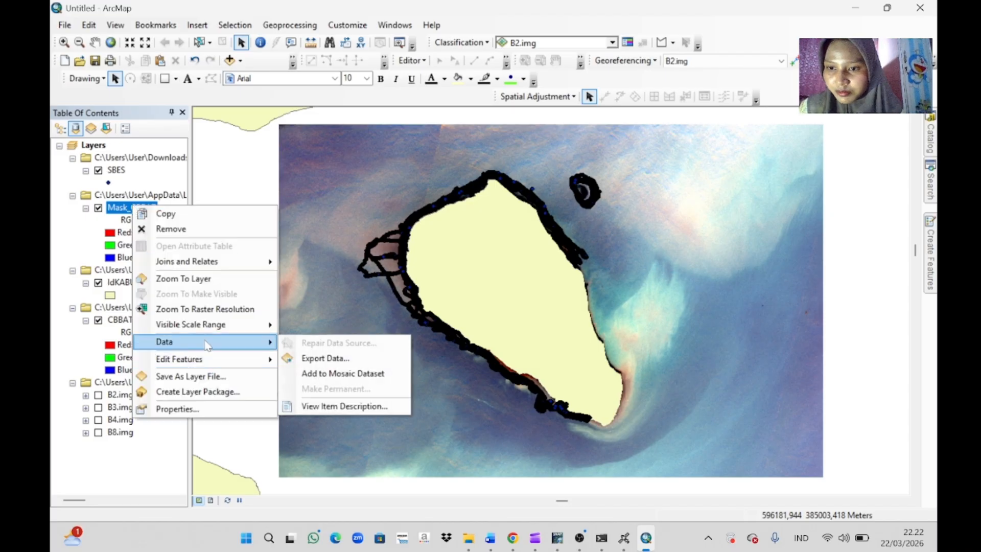
left_click(325, 360)
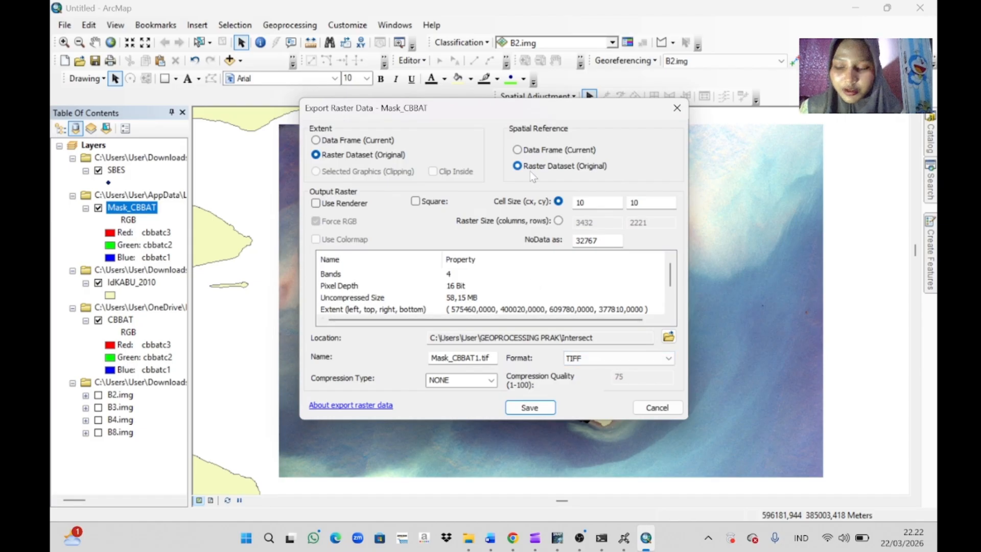
left_click(668, 358)
left_click(668, 358)
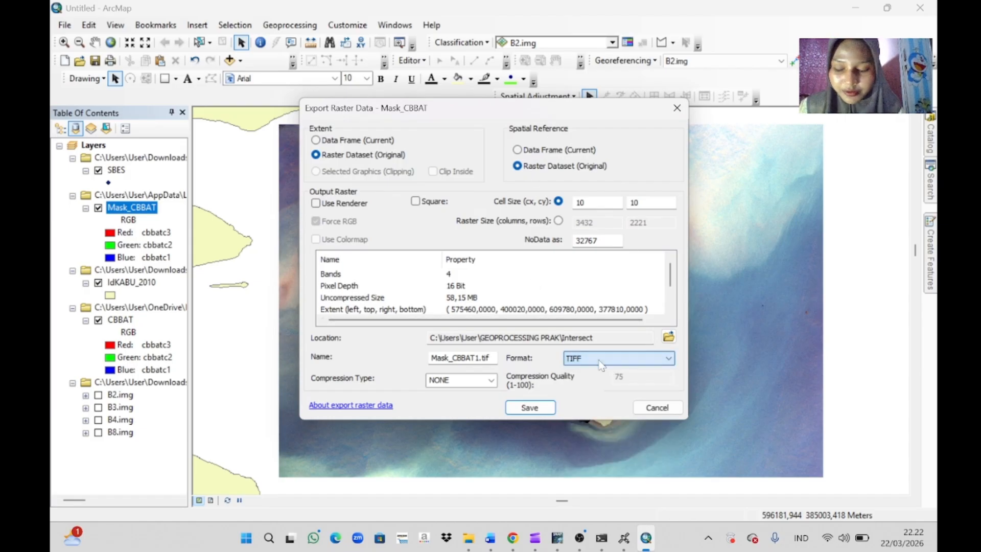
left_click(530, 407)
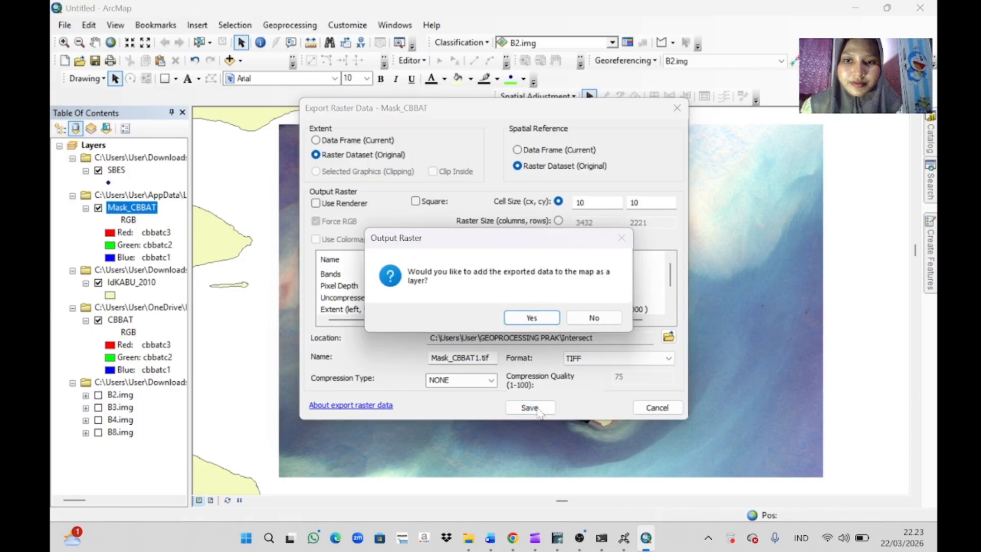
left_click(532, 319)
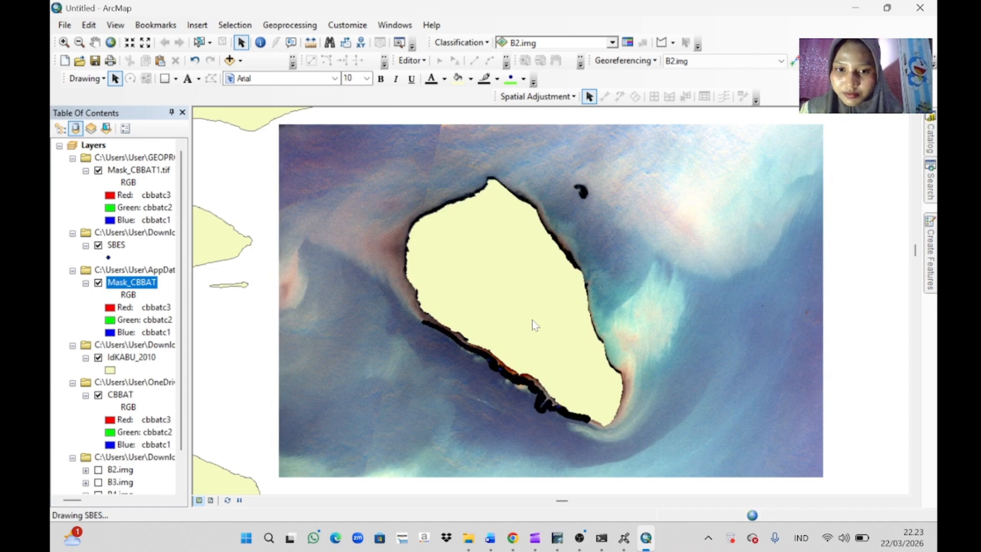
Step: Switch to Satellite Derived Bathymetry and load MASK_CBBAT2.tif from the Downloads folder as the image
mouse_move(624, 537)
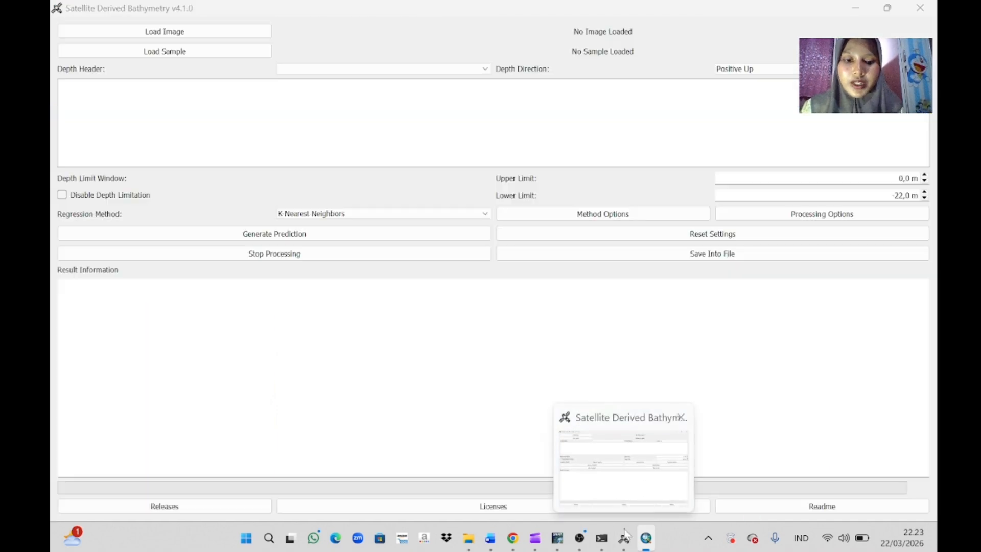
left_click(621, 511)
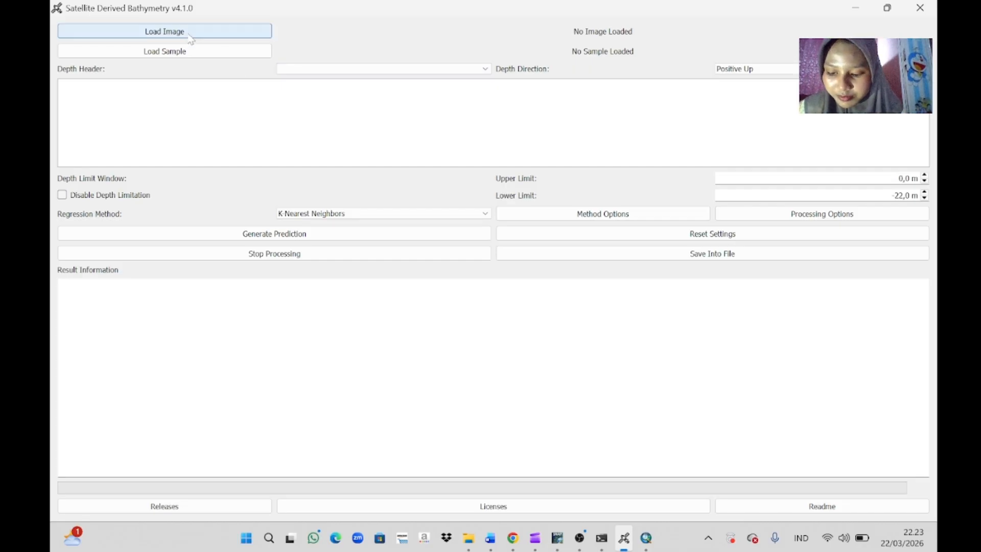
left_click(191, 39)
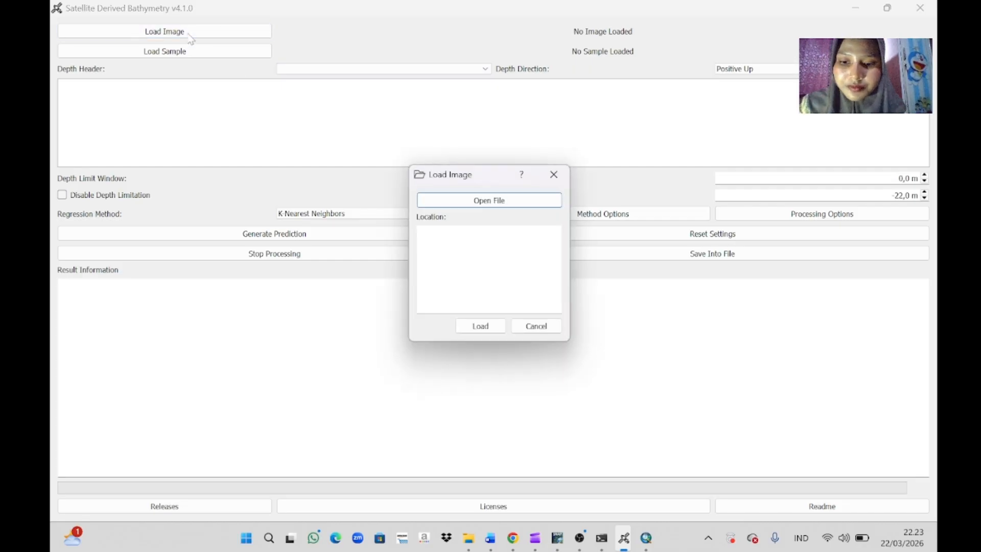
left_click(492, 200)
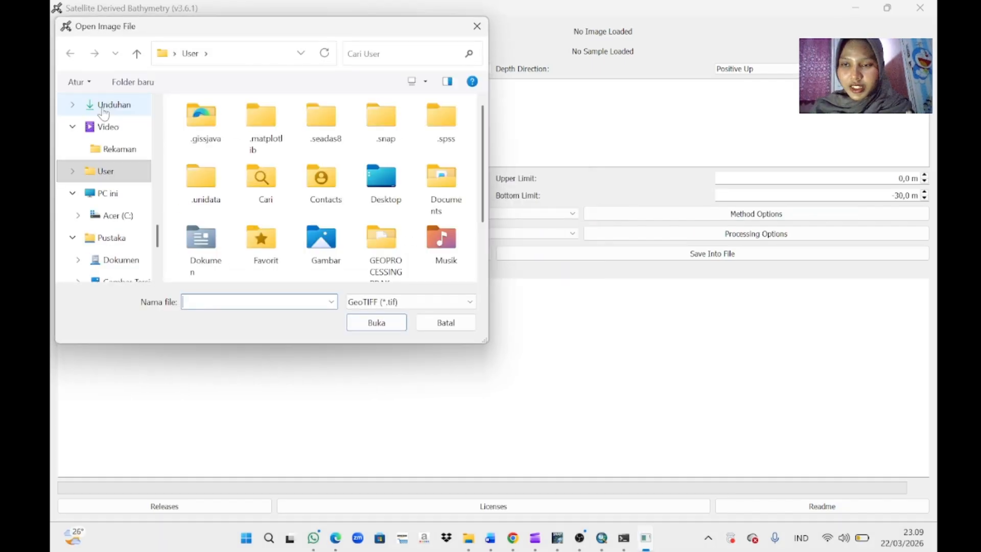
left_click(108, 105)
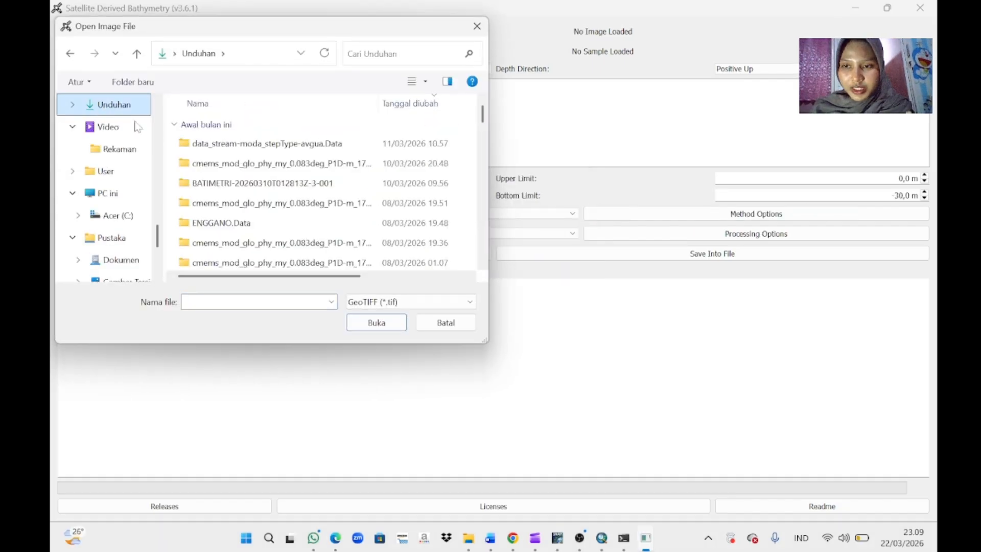
left_click(242, 146)
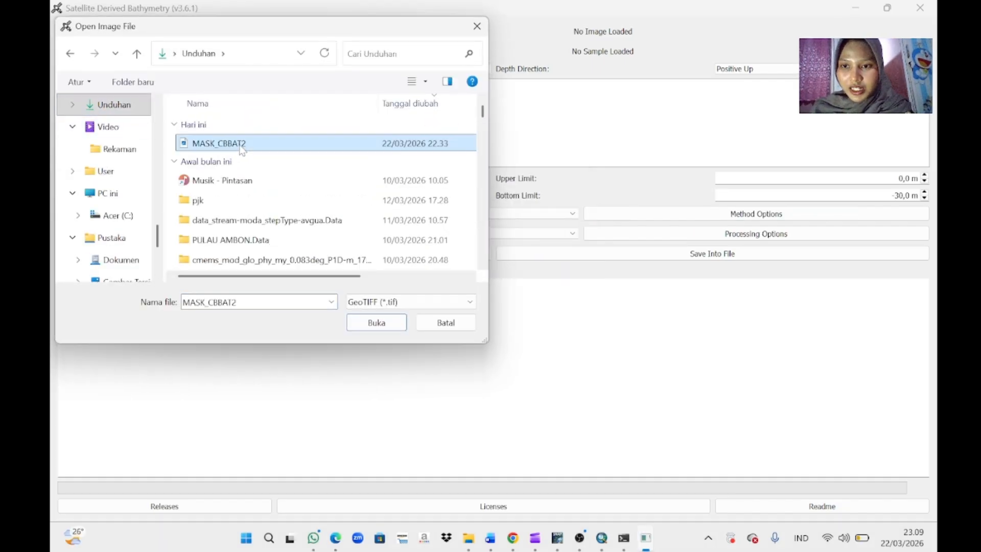
left_click(395, 327)
left_click(495, 328)
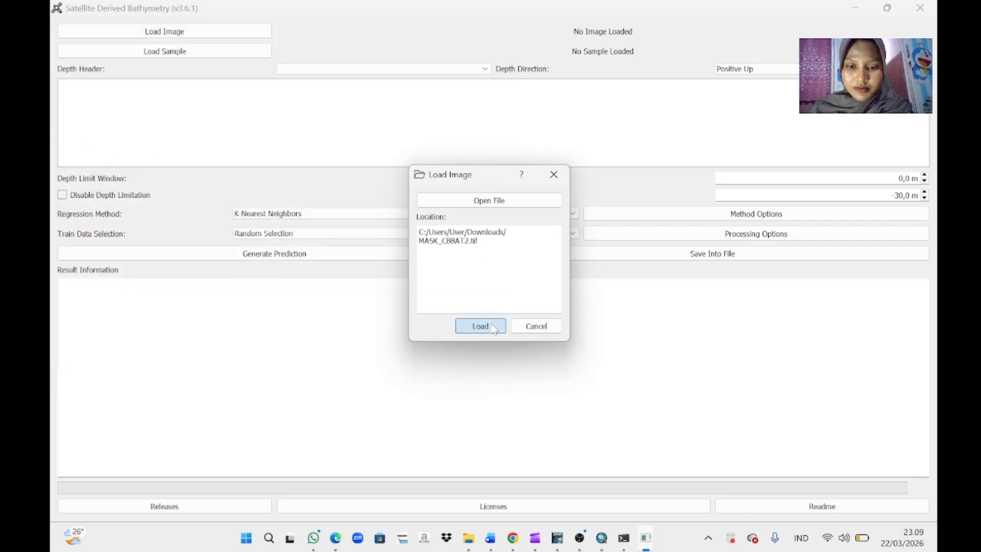
left_click(495, 328)
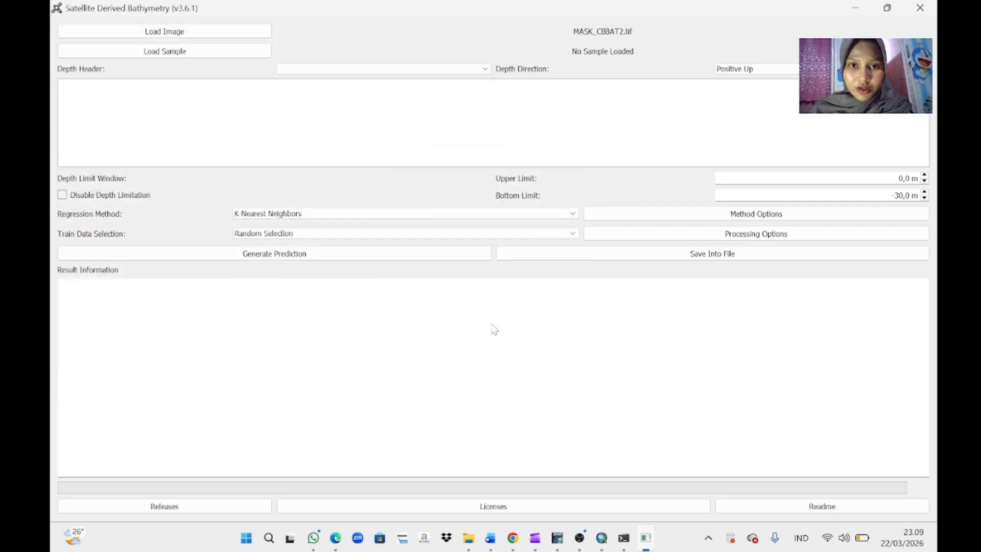
Step: Load SBES.shp from the BATIMETRI folder inside BATIMETRI-20260310T012813Z-3-001 as the depth sample
left_click(219, 51)
left_click(452, 204)
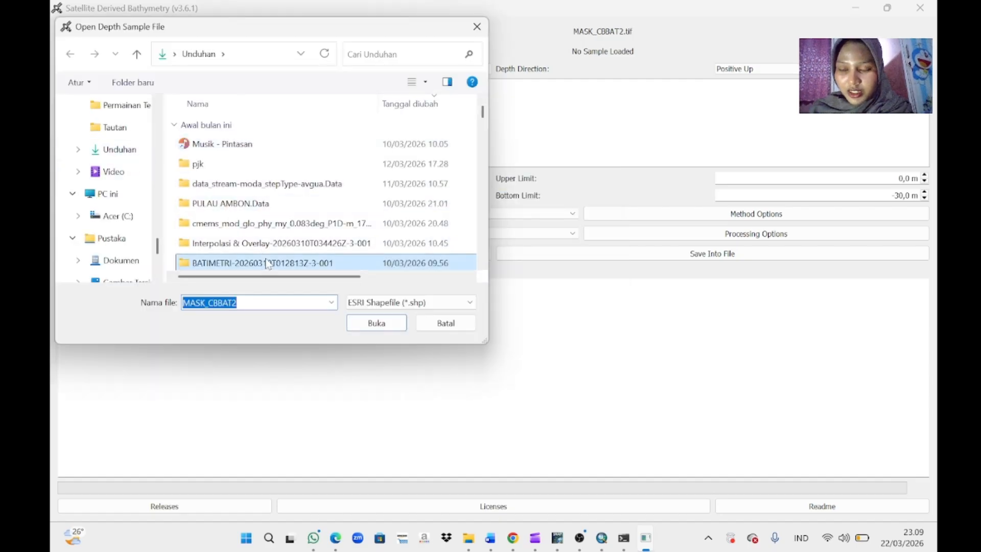
double_click(270, 263)
double_click(279, 145)
left_click(279, 202)
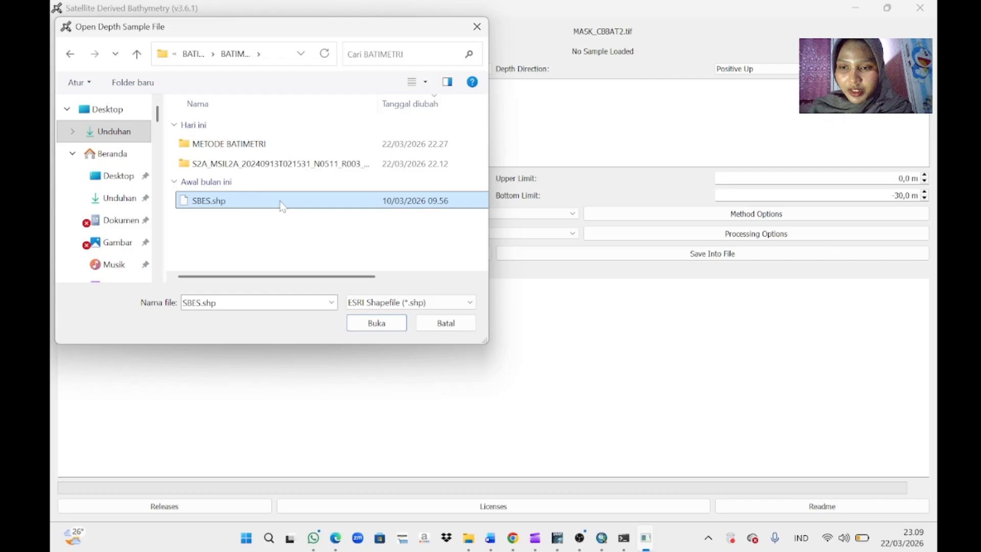
left_click(369, 323)
left_click(507, 330)
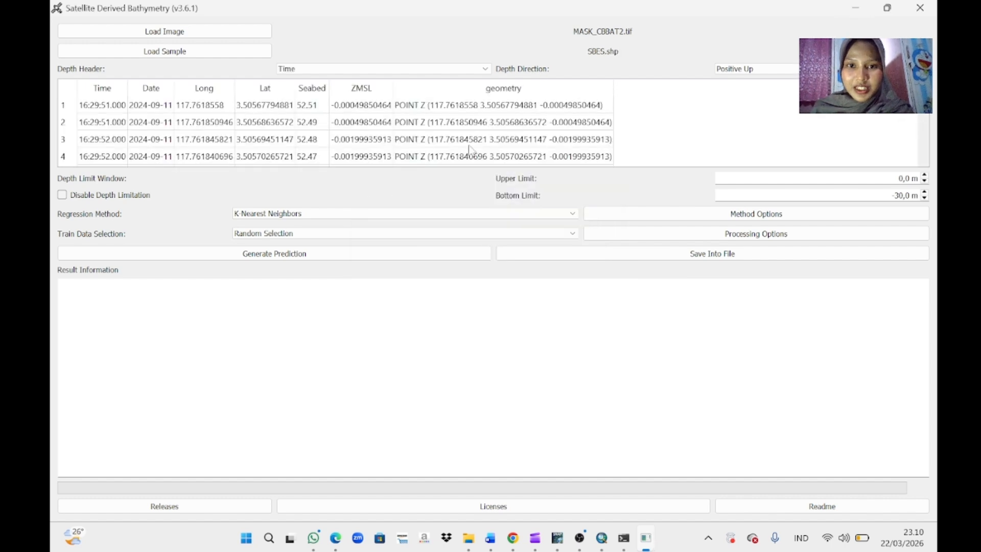
Step: Set the depth header to ZMSL and the bottom limit to -22 m, keeping K-Nearest Neighbors as the regression method
left_click(369, 69)
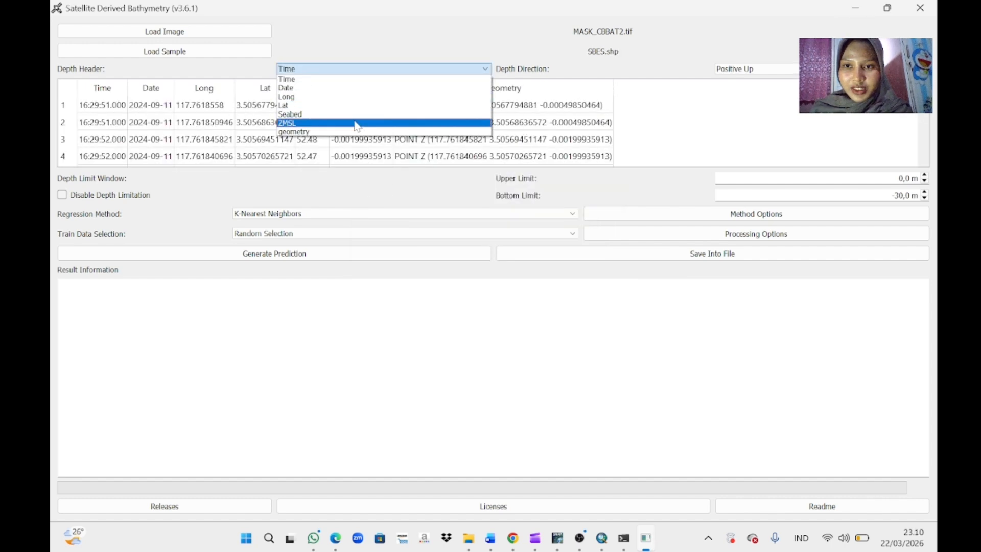
left_click(357, 123)
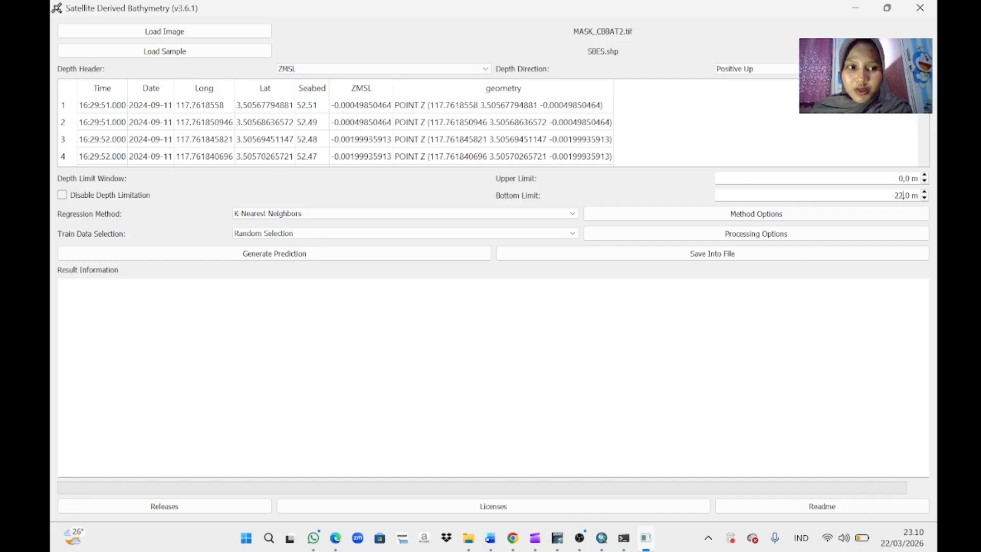
left_click(465, 214)
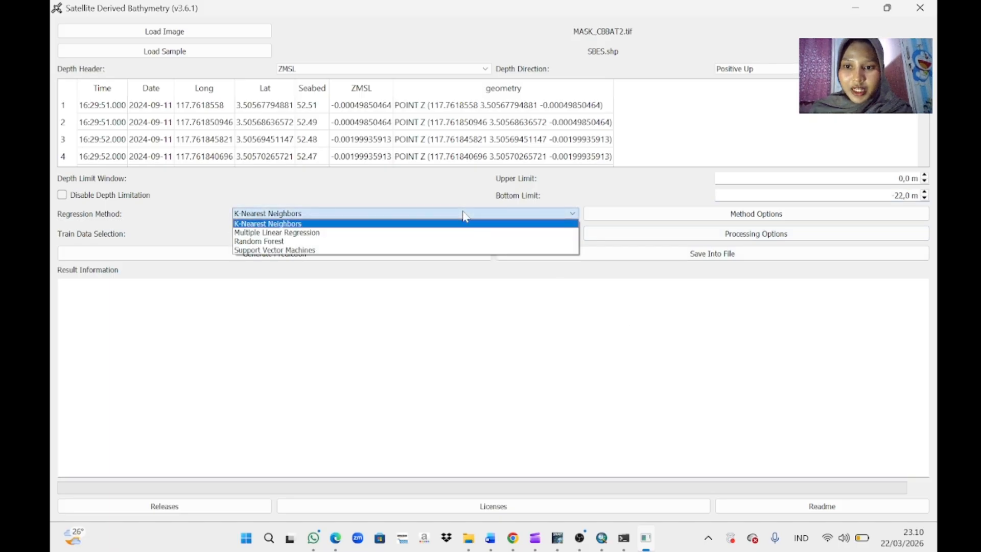
left_click(465, 215)
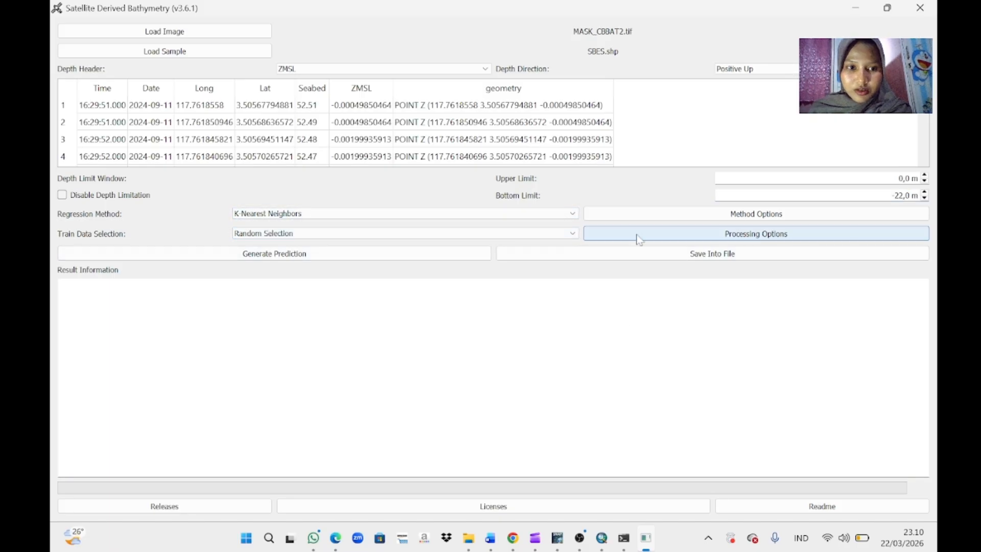
Step: Generate the K-Nearest Neighbors depth prediction and set its GeoTIFF output to K-Nearest Neighbors.tif in the METODE BATIMETRI folder
left_click(375, 256)
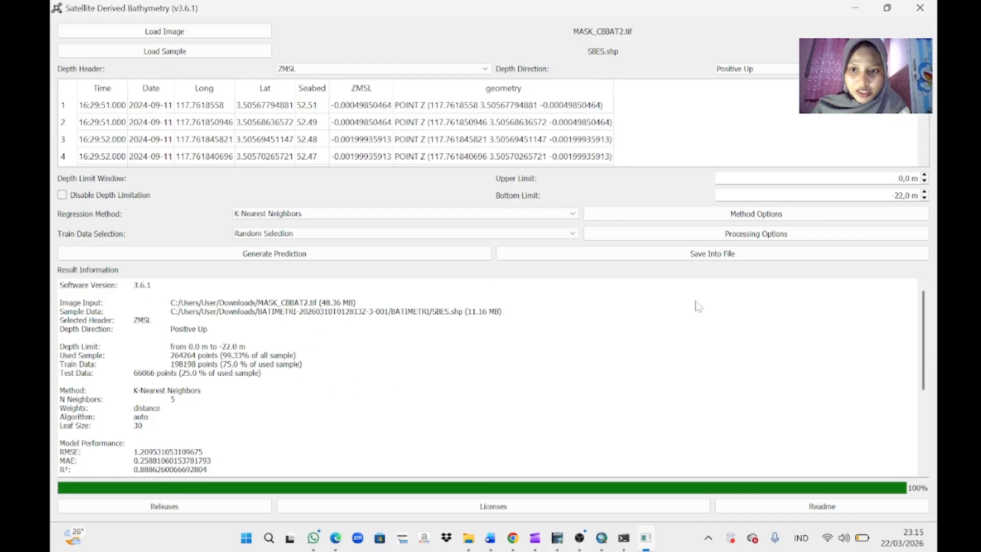
left_click(729, 256)
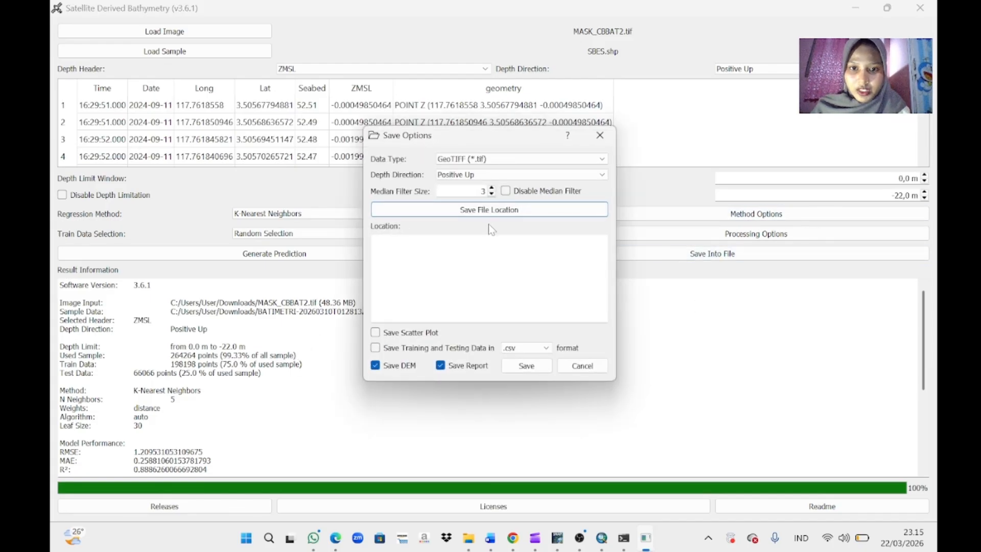
left_click(482, 211)
left_click_drag(316, 35, 675, 66)
key("BackSpace")
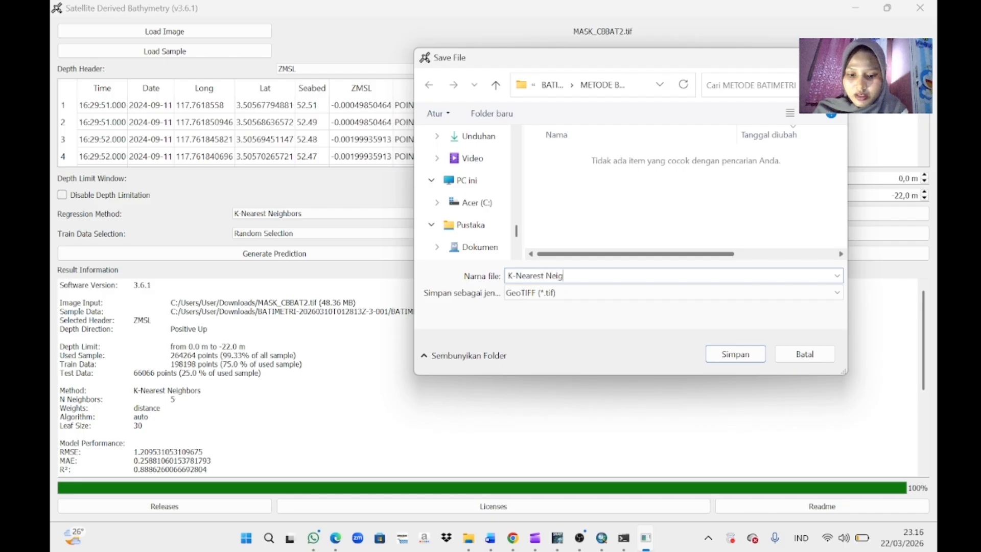
left_click(735, 354)
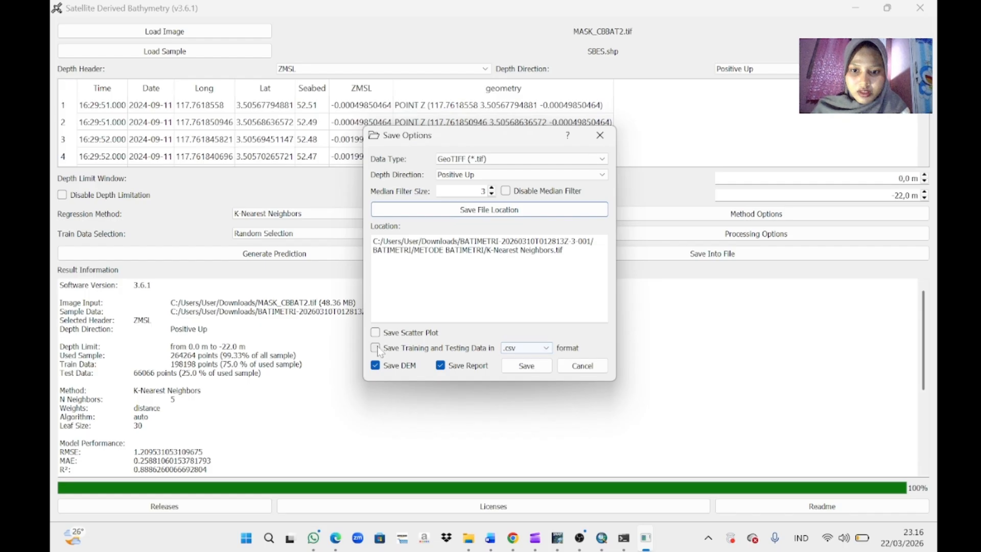
Step: Include the scatter plot and the .csv training and testing data with the K-Nearest Neighbors output, and save it
left_click(375, 333)
left_click(375, 347)
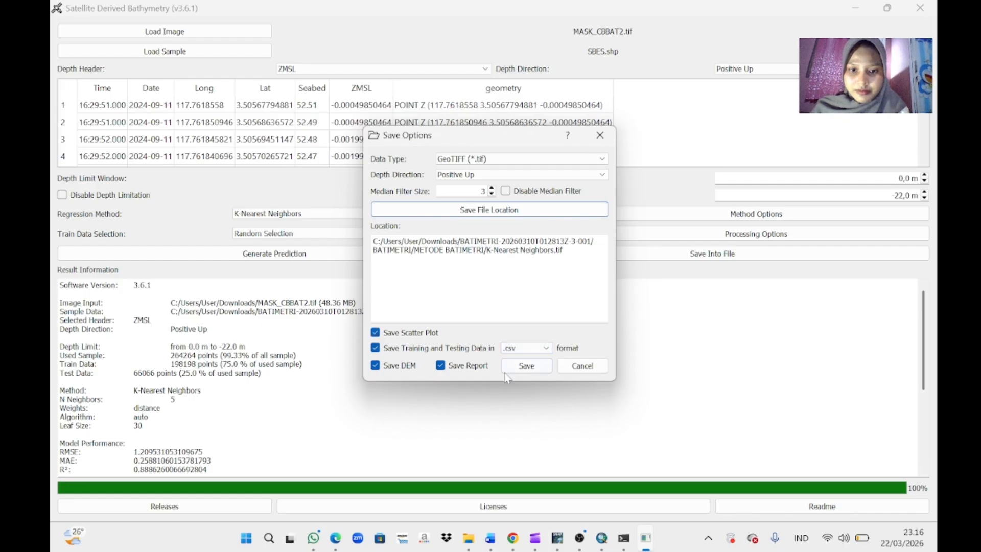
left_click(526, 365)
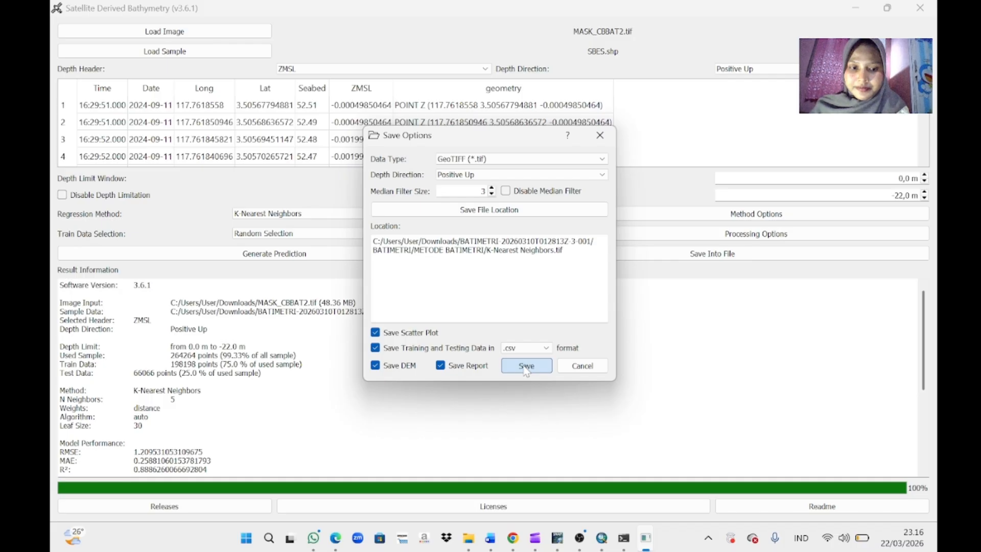
left_click(526, 367)
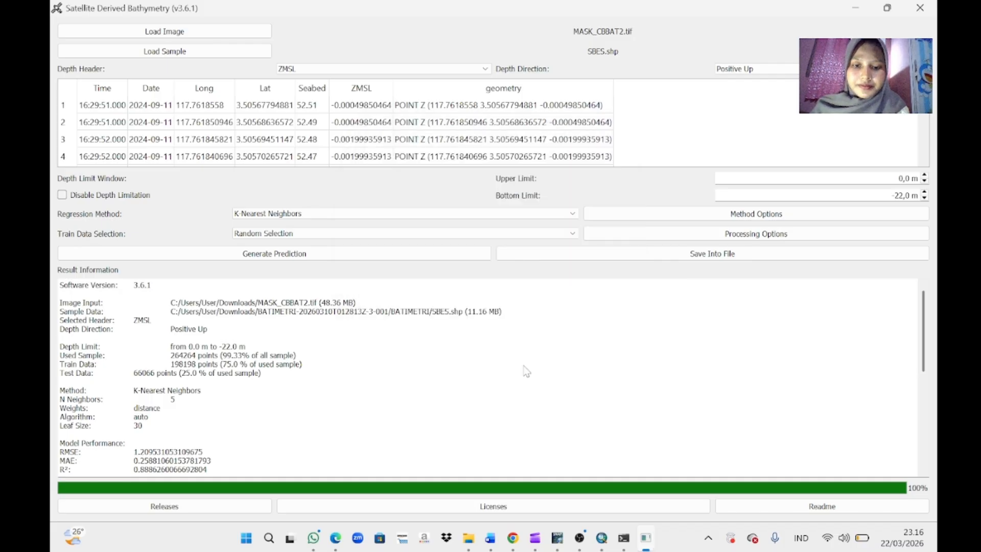
Step: Change the regression method to Multiple Linear Regression and generate the depth prediction
left_click(570, 214)
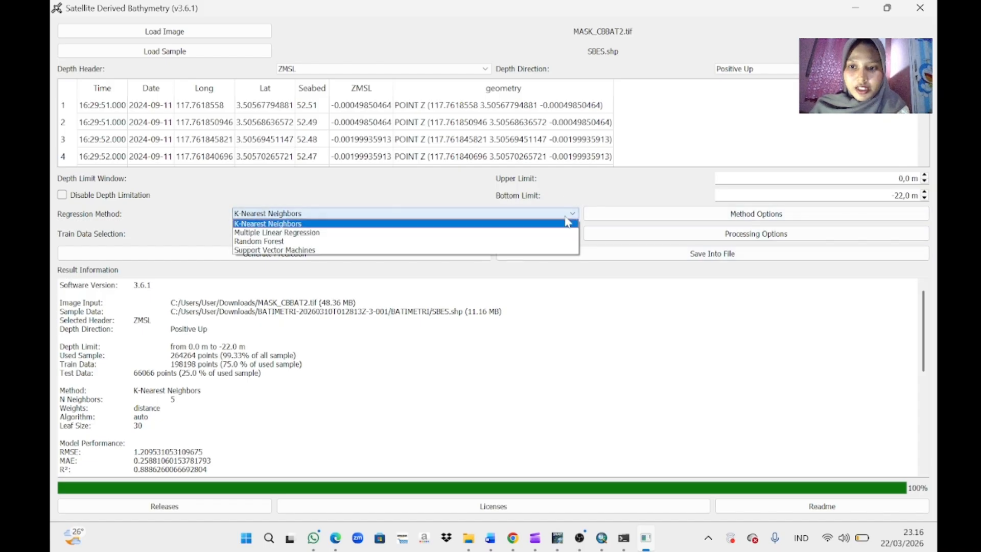
left_click(277, 233)
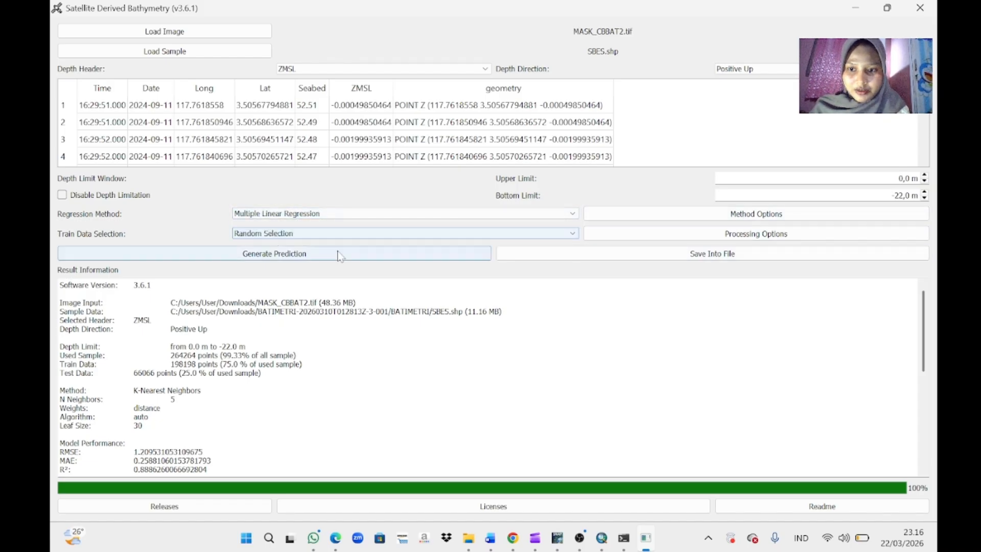
left_click(268, 256)
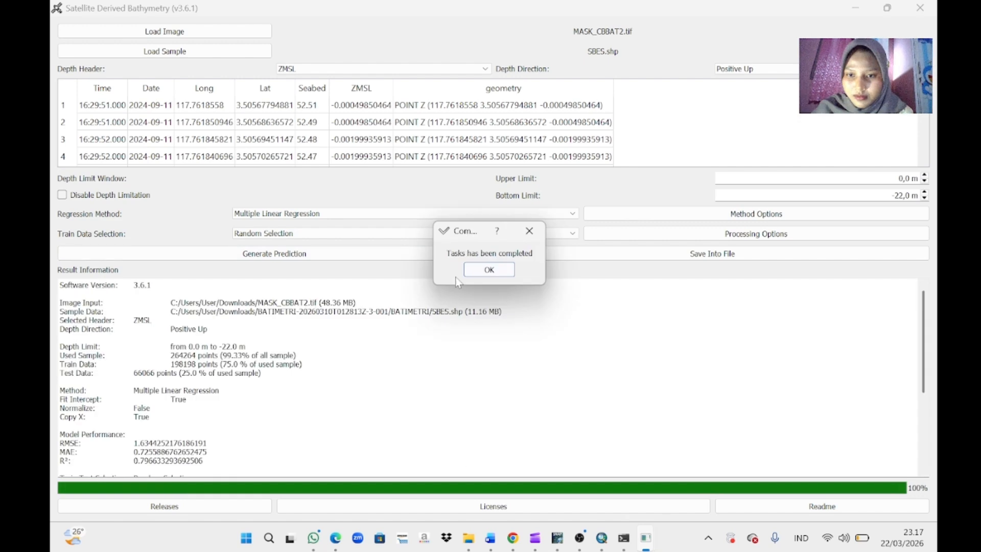
left_click(491, 270)
Step: Save the prediction as Multiple Linear Regression.tif in METODE BATIMETRI, including the scatter plot and the .csv training and testing data
left_click(658, 252)
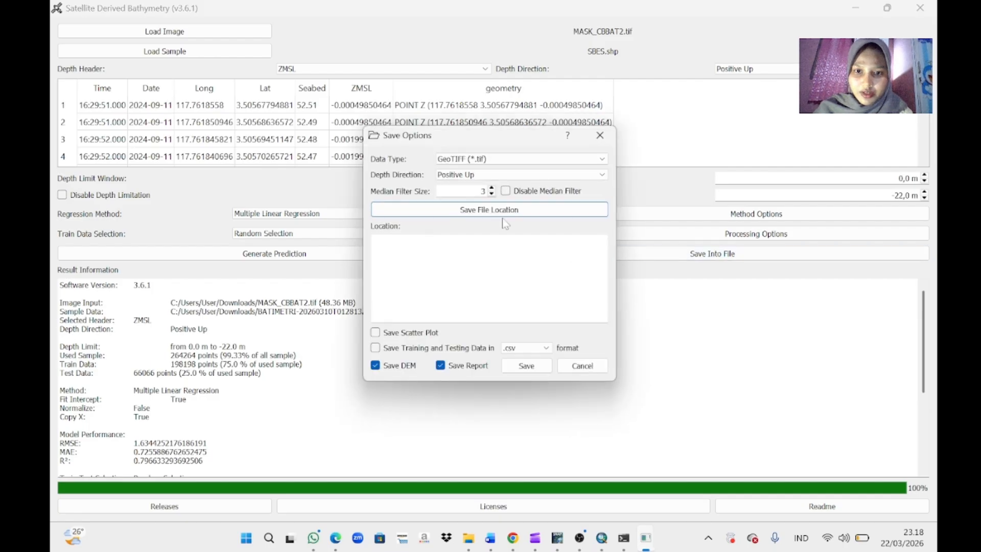
left_click(489, 219)
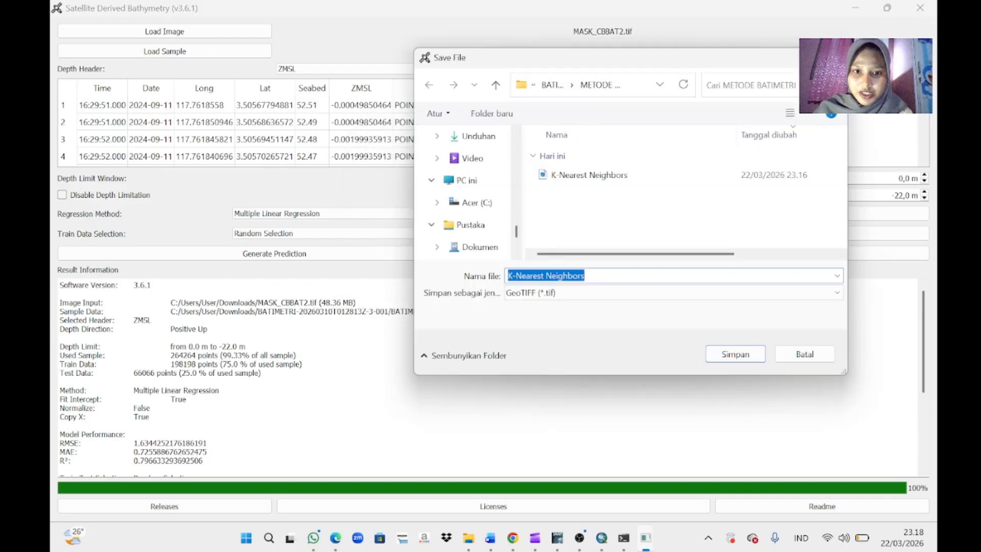
key("BackSpace")
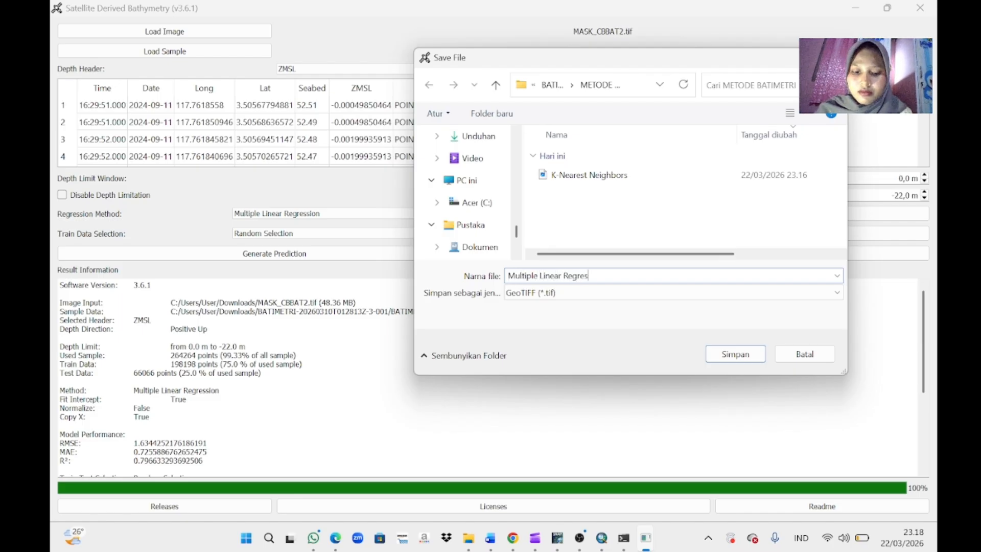
left_click(718, 351)
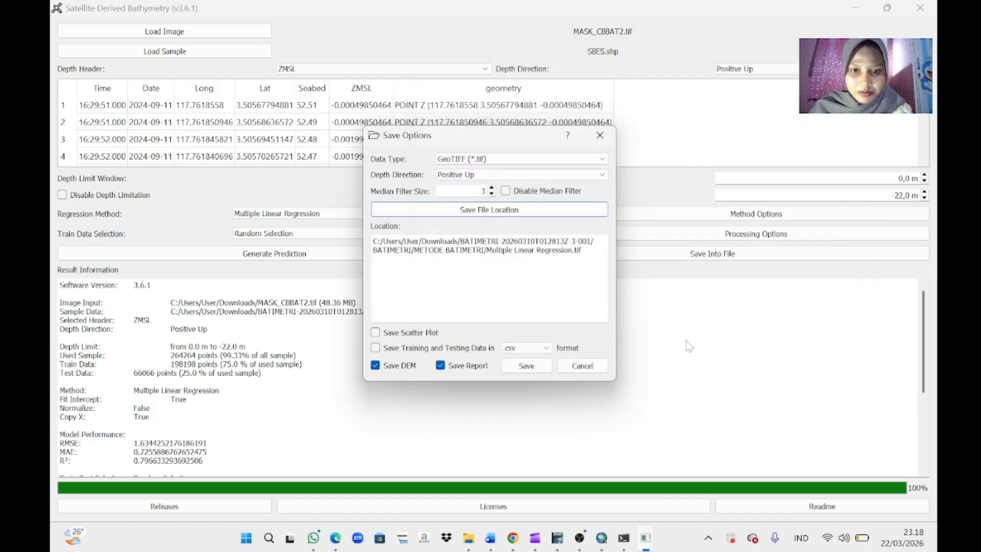
left_click(375, 332)
left_click(375, 347)
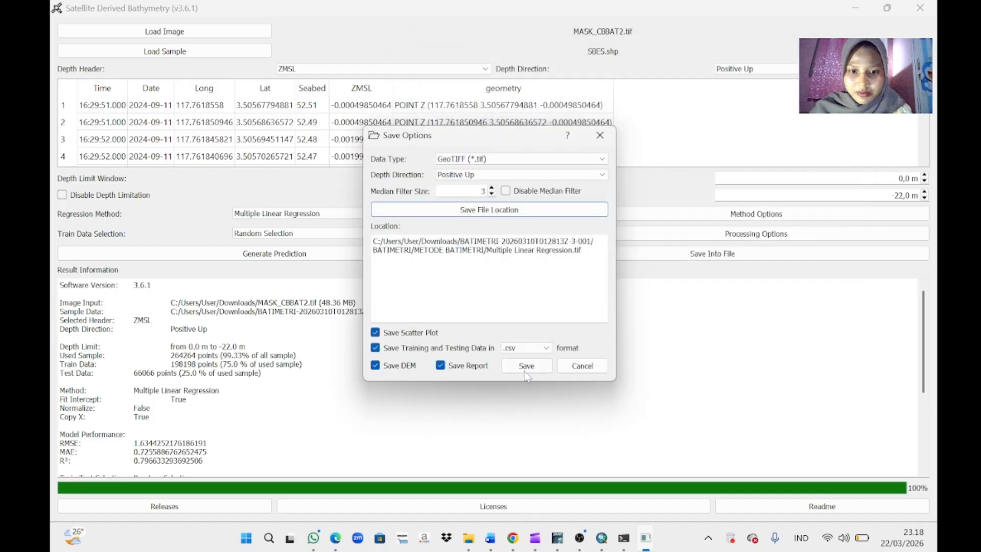
left_click(526, 366)
Step: Change the regression method to Random Forest and generate the depth prediction
left_click(416, 215)
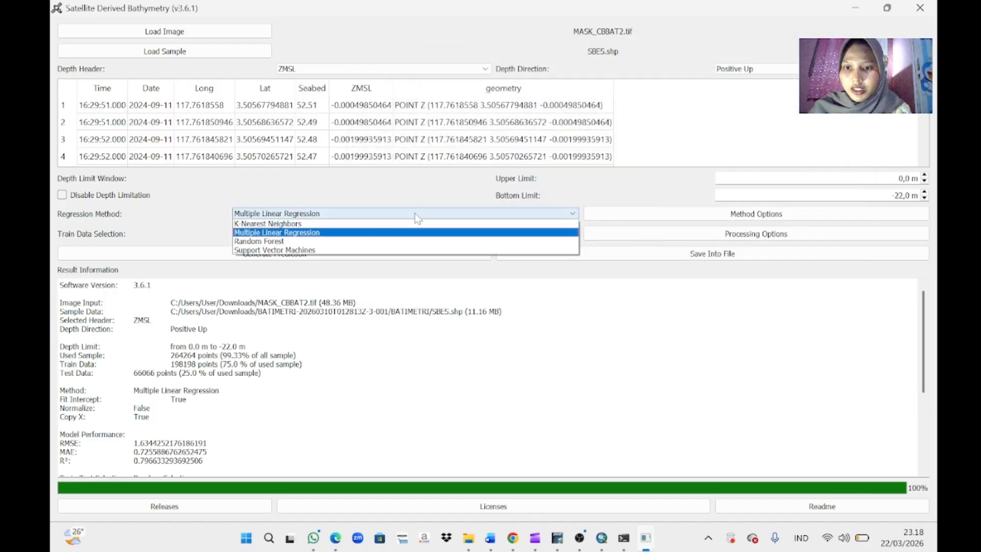
left_click(338, 241)
left_click(297, 257)
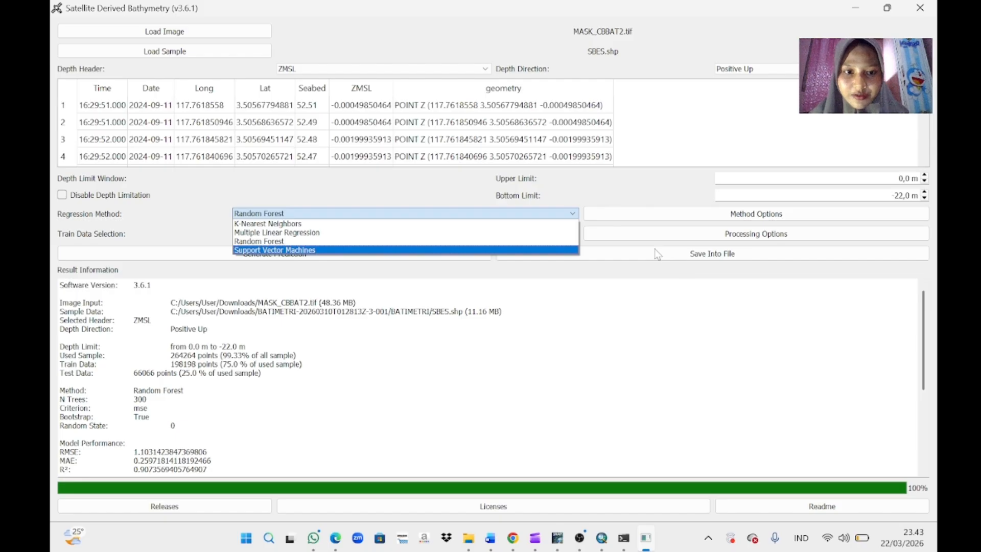
left_click(658, 318)
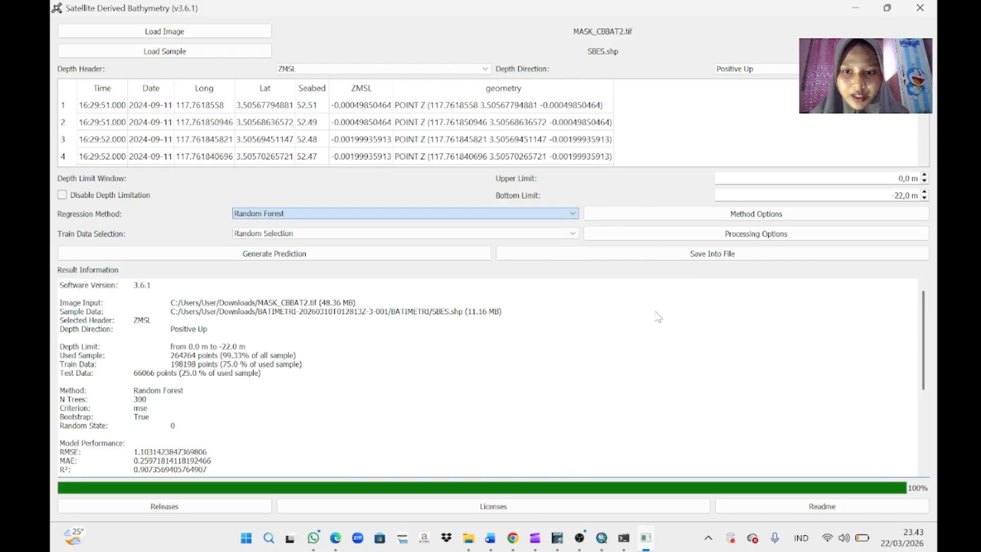
Step: Save the prediction as Random Forest.tif in METODE BATIMETRI, including the scatter plot and the .csv training and testing data
left_click(710, 254)
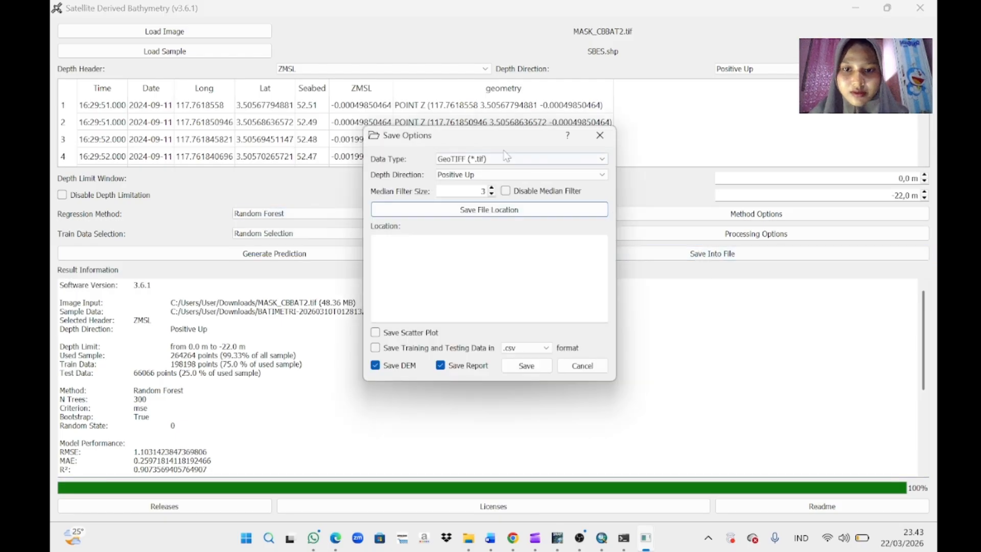
left_click(487, 213)
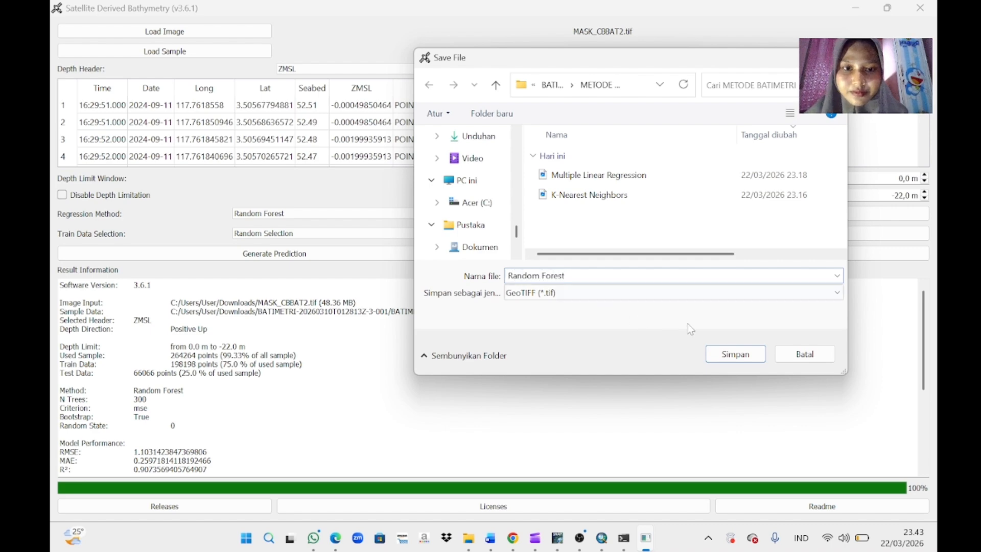
left_click(731, 358)
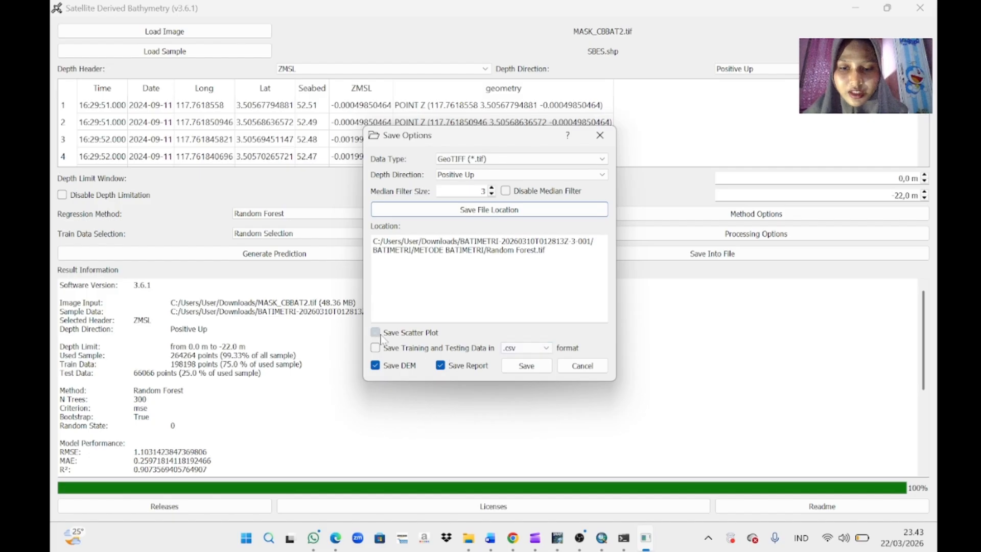
left_click(520, 368)
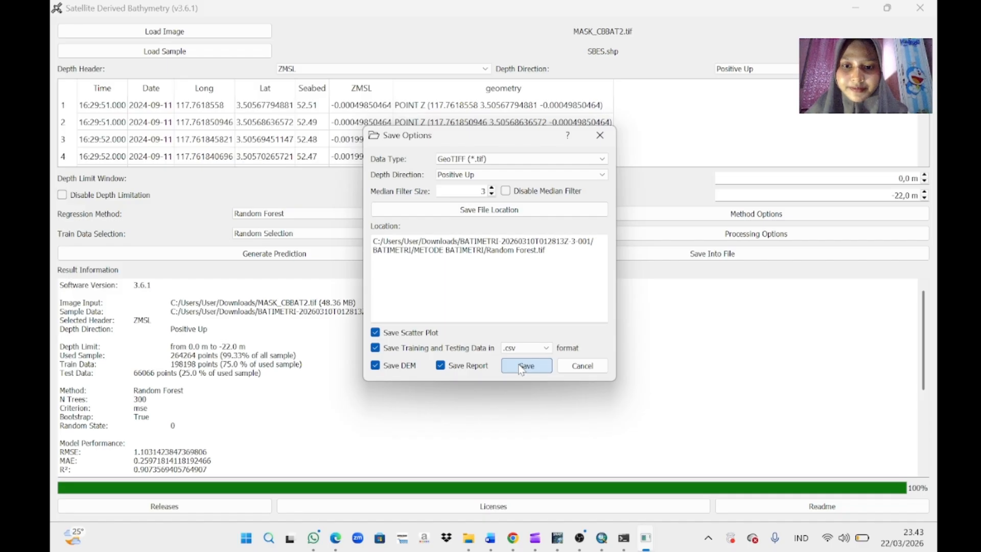
left_click(521, 366)
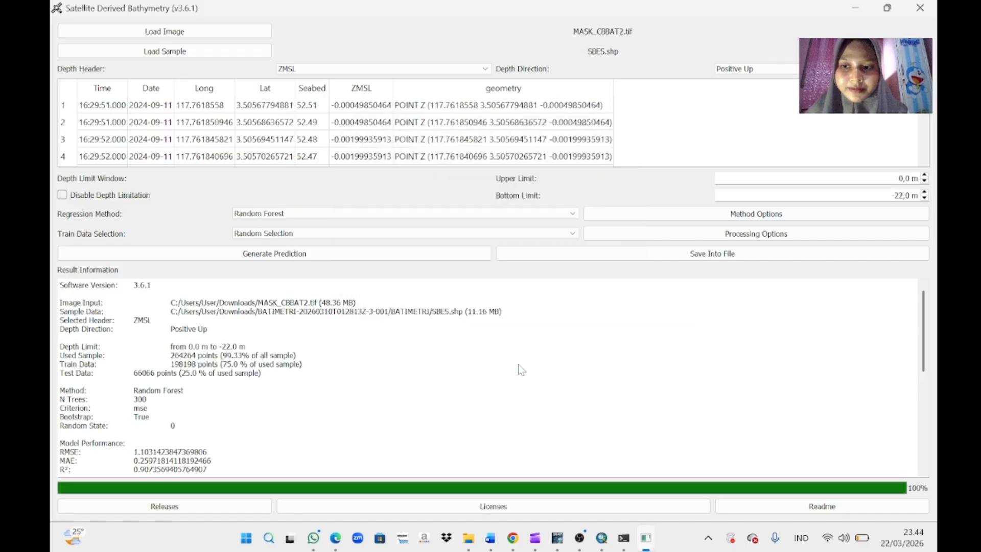
Step: Change the regression method to Support Vector Machines, keeping Random Selection for the train data, and generate the depth prediction
left_click(436, 234)
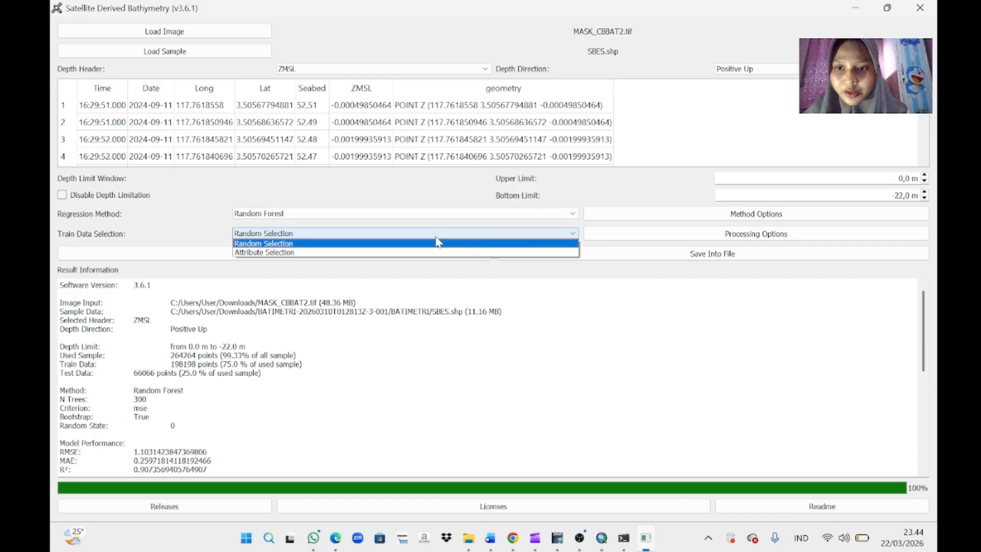
left_click(402, 216)
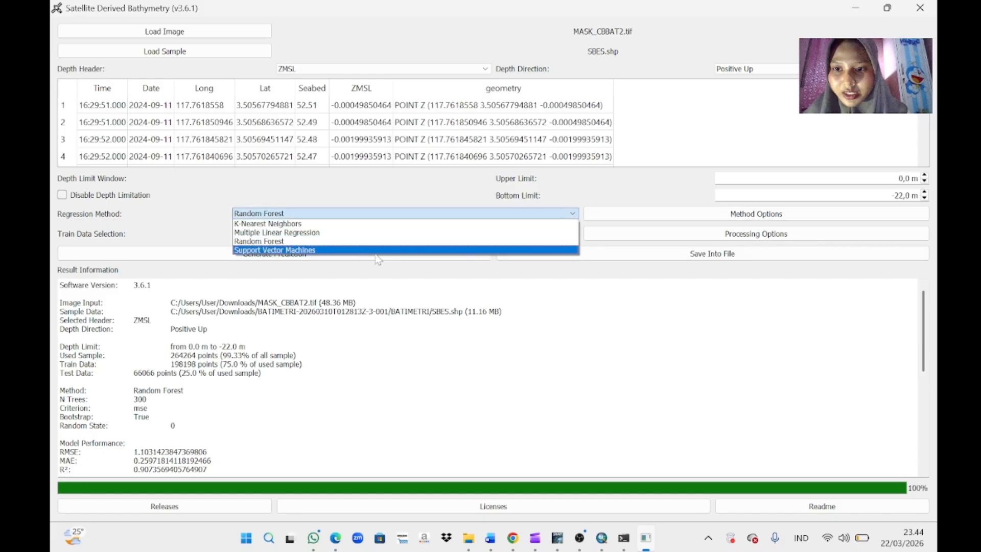
left_click(340, 250)
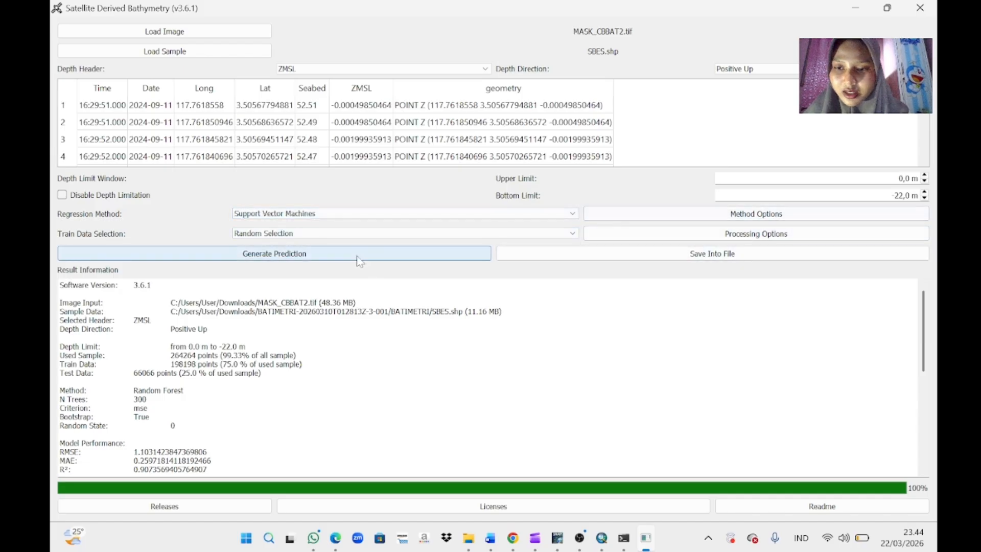
left_click(300, 257)
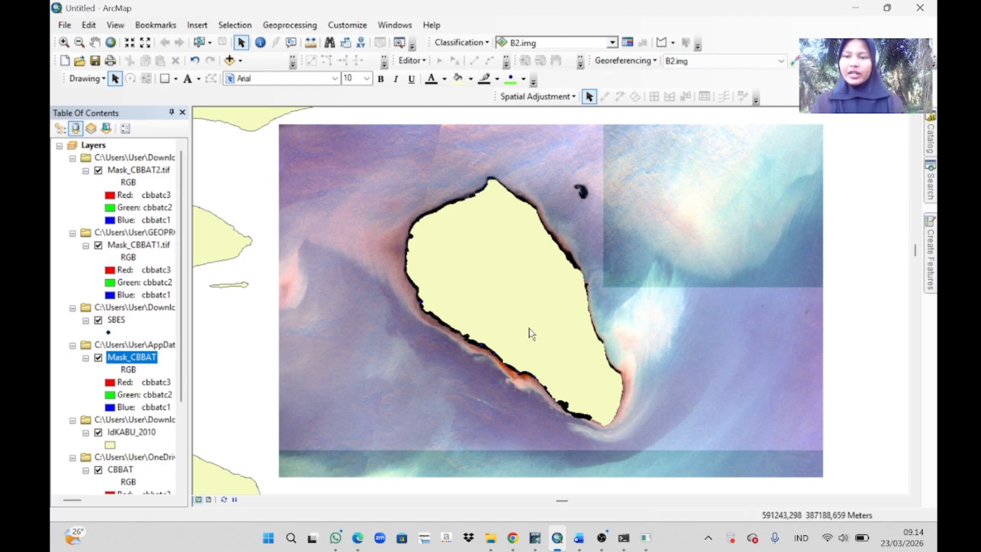
Step: In ArcMap, add K-Nearest Neighbors.tif, Multiple Linear Regression.tif, Random Forest.tif and SVM.tif from the METODE BATIMETRI folder, building their pyramids
left_click(238, 62)
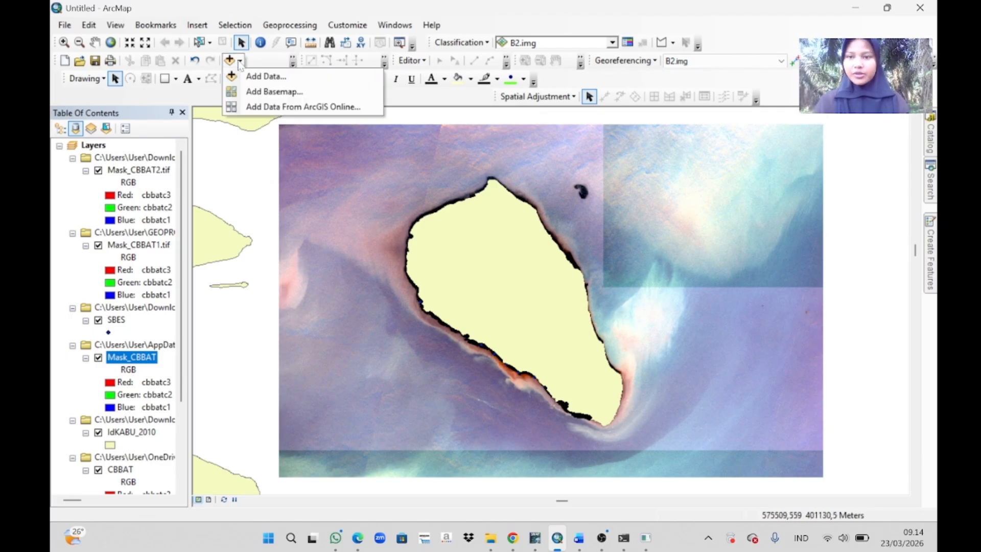
left_click(258, 77)
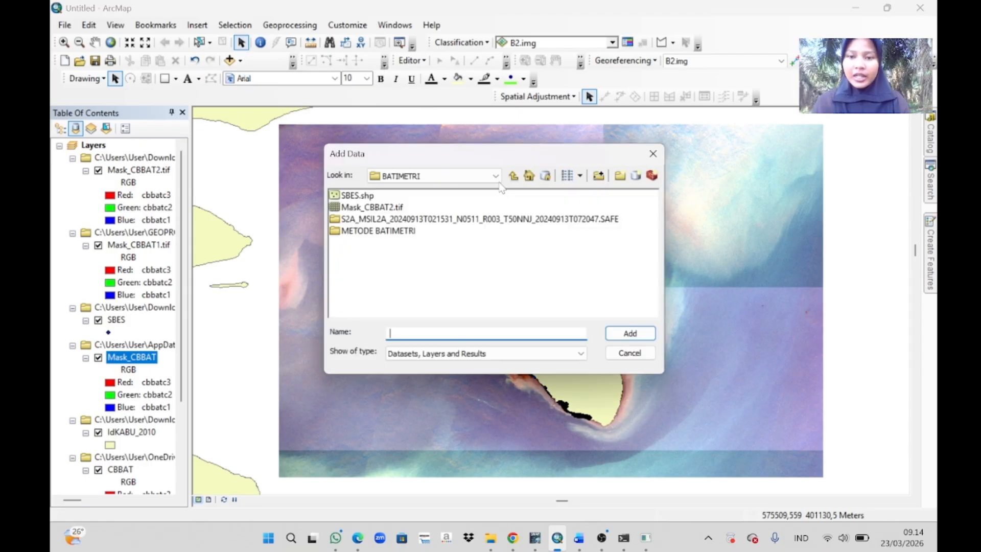
double_click(378, 230)
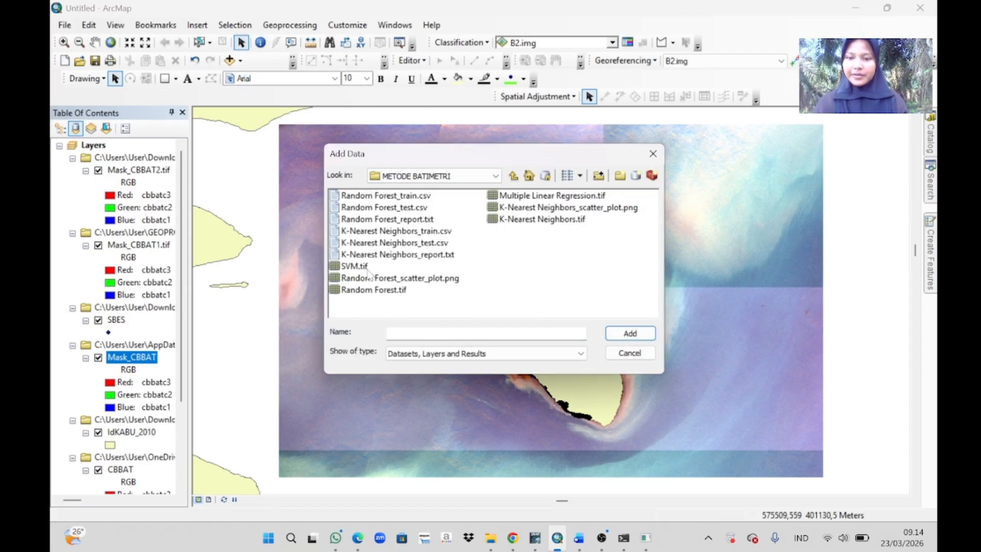
left_click(517, 220)
left_click(516, 196, "ctrl")
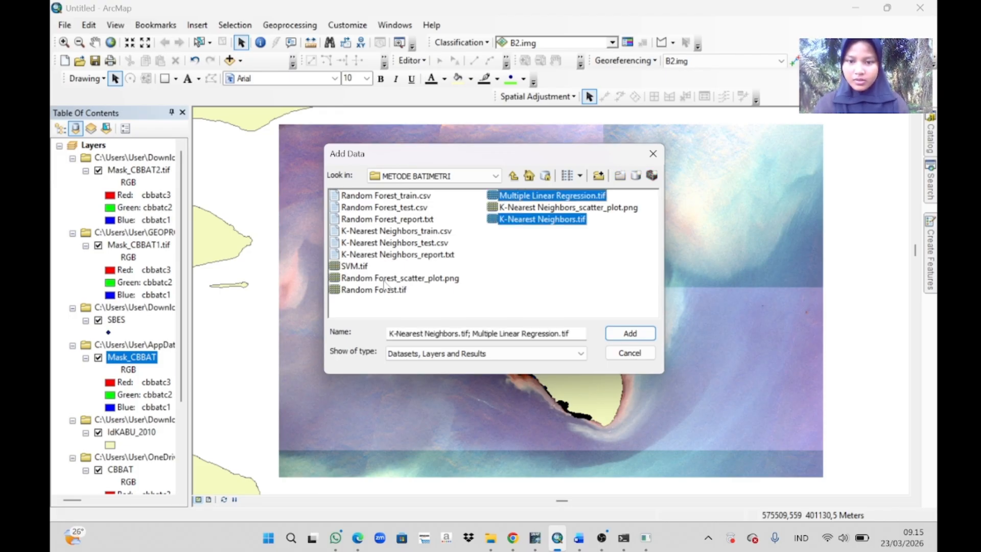
left_click(386, 290, "ctrl")
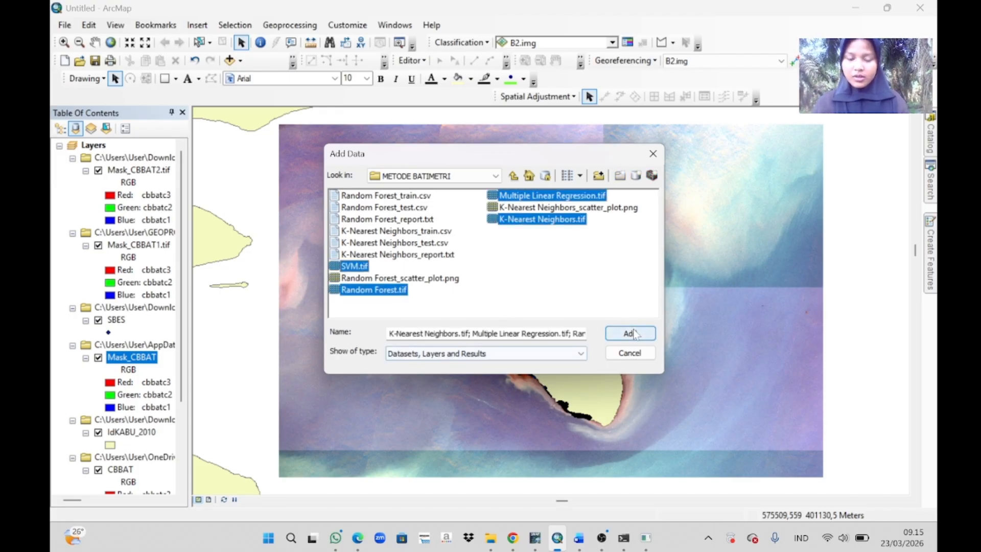
left_click(629, 333)
left_click(485, 252)
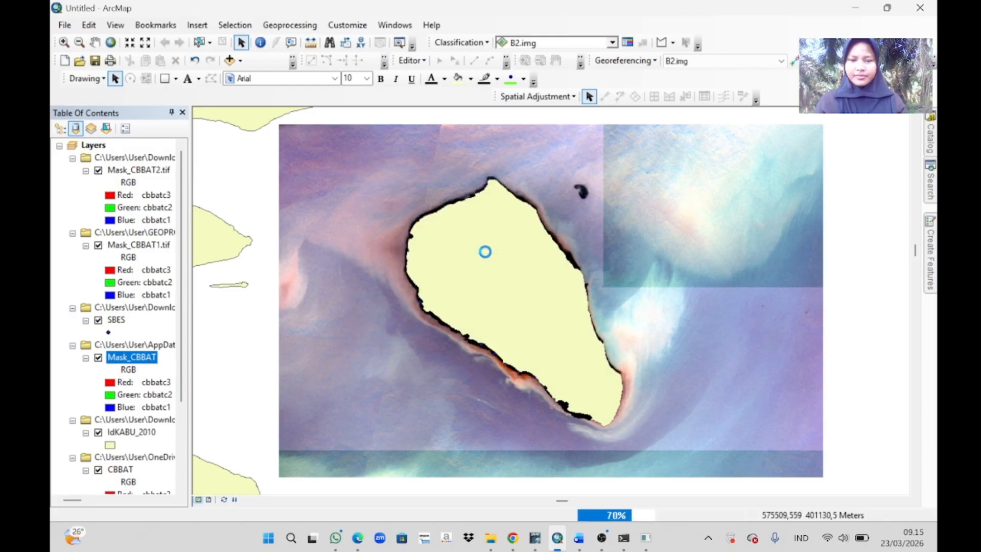
left_click(485, 253)
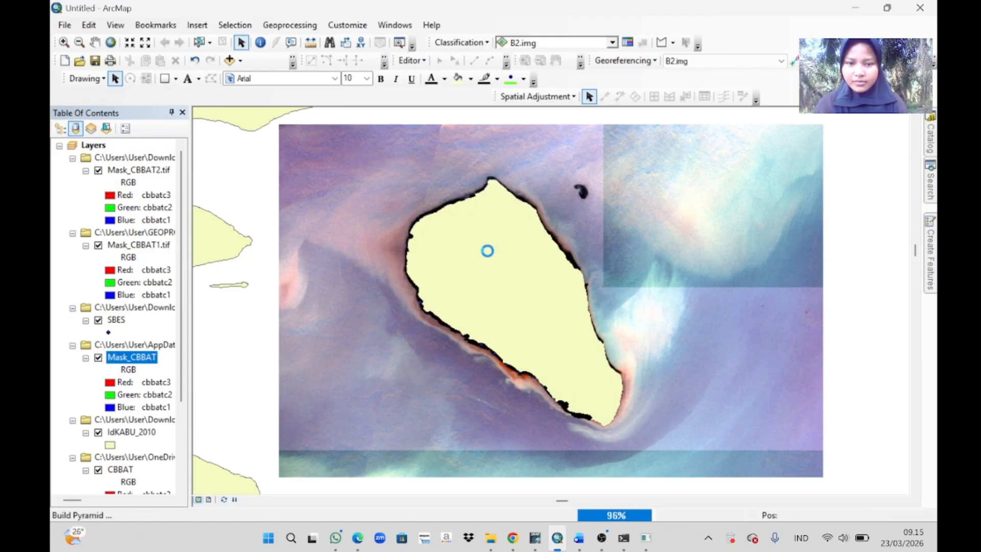
left_click(488, 252)
left_click(487, 251)
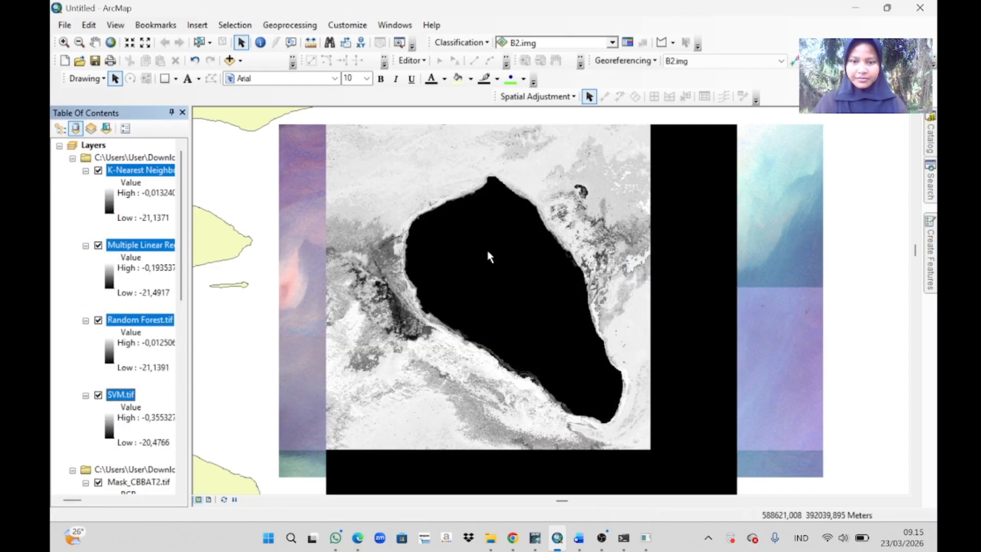
Step: Collapse the legends of the K-Nearest Neighbors, Multiple Linear Regression, Random Forest and SVM layers
left_click(85, 246)
left_click(86, 258)
left_click(85, 270)
left_click(86, 171)
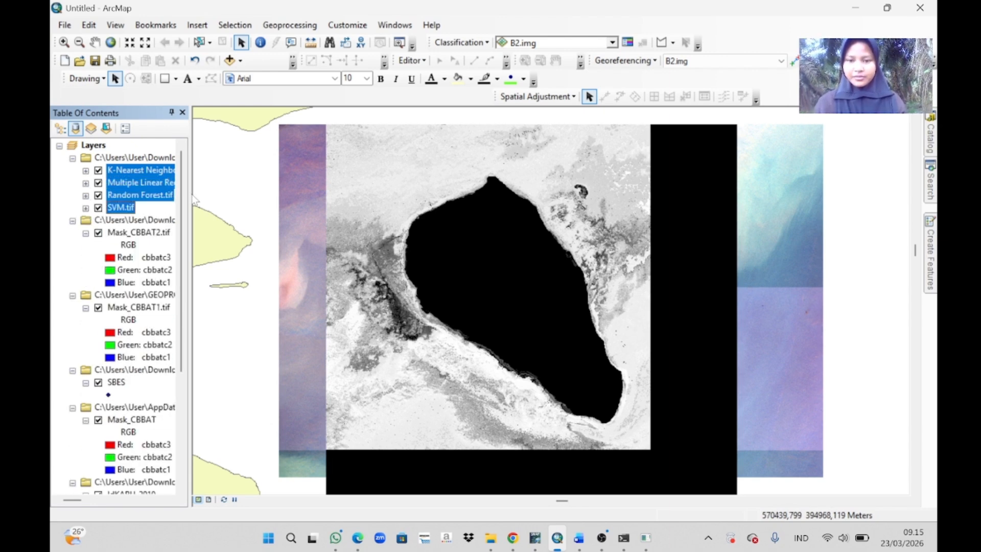
scroll(102, 268, "down", 4)
scroll(94, 263, "up", 4)
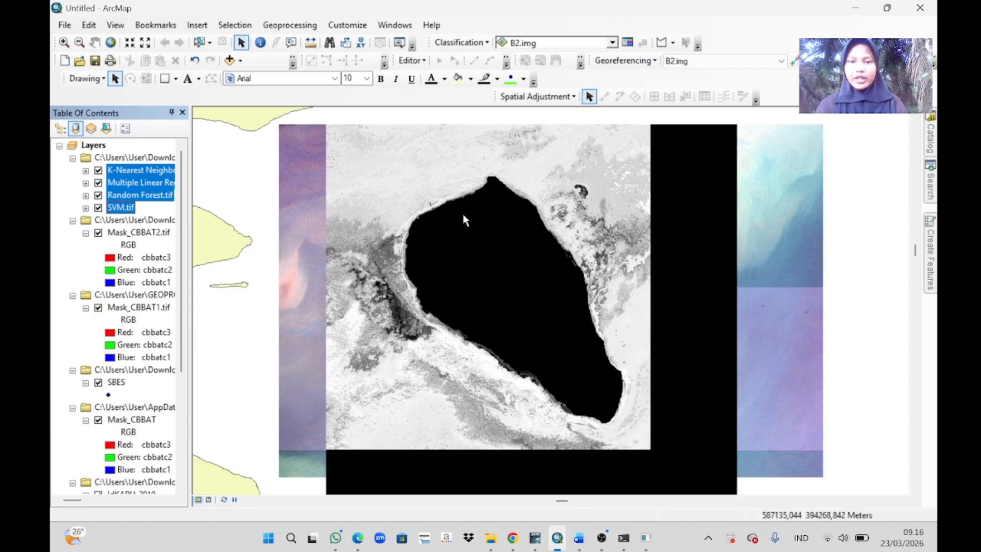
Step: Switch the K-Nearest Neighbors.tif layer's symbology to Classified, computing the required histogram
right_click(152, 174)
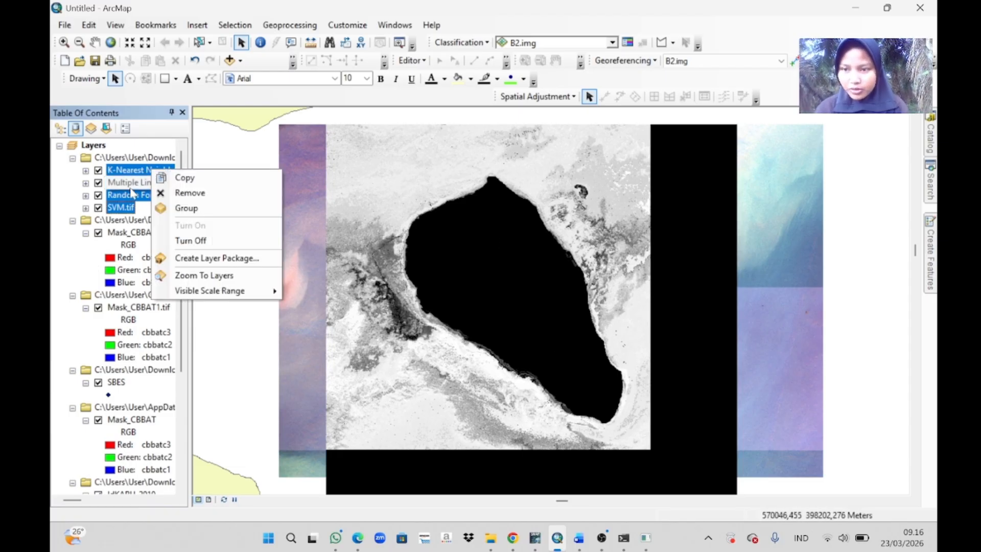
left_click(141, 160)
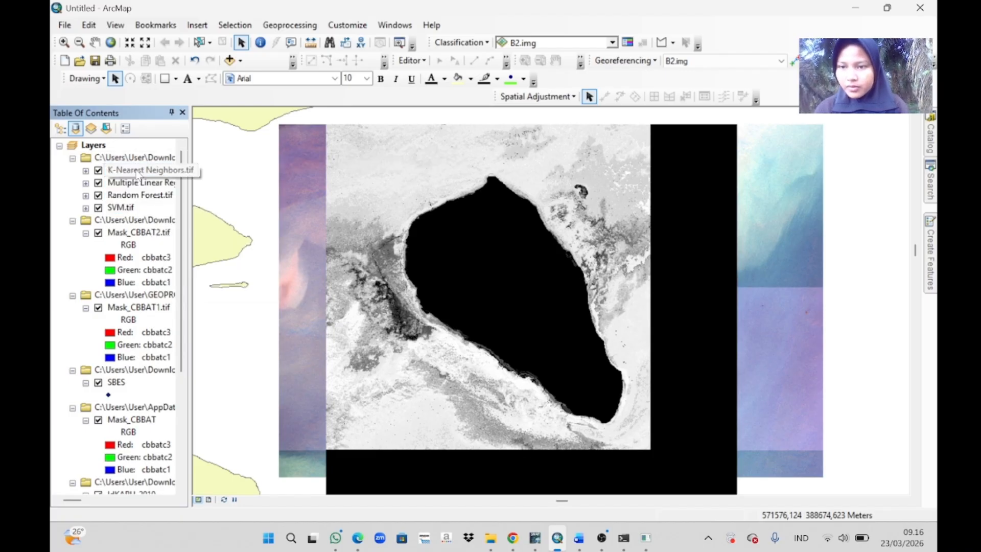
right_click(137, 173)
left_click(230, 372)
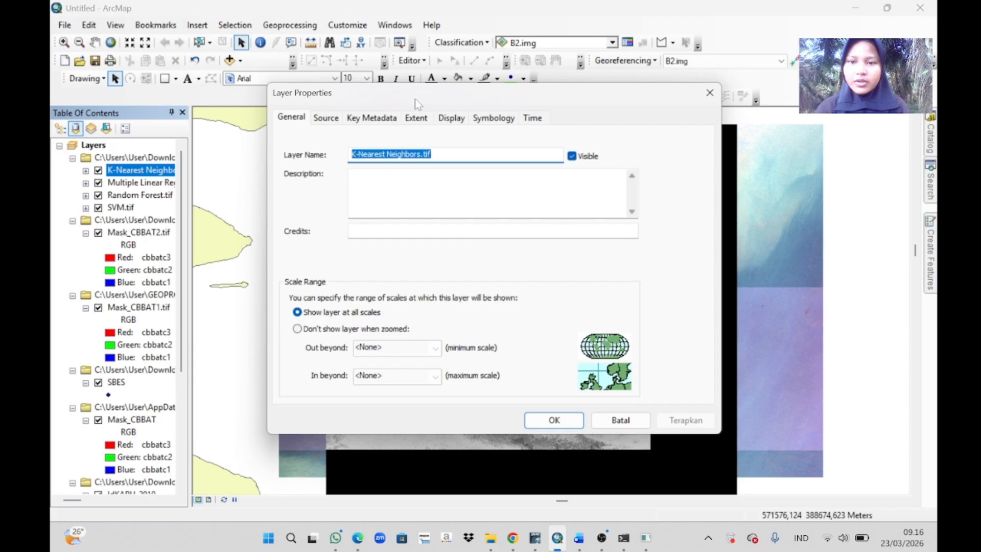
left_click(487, 121)
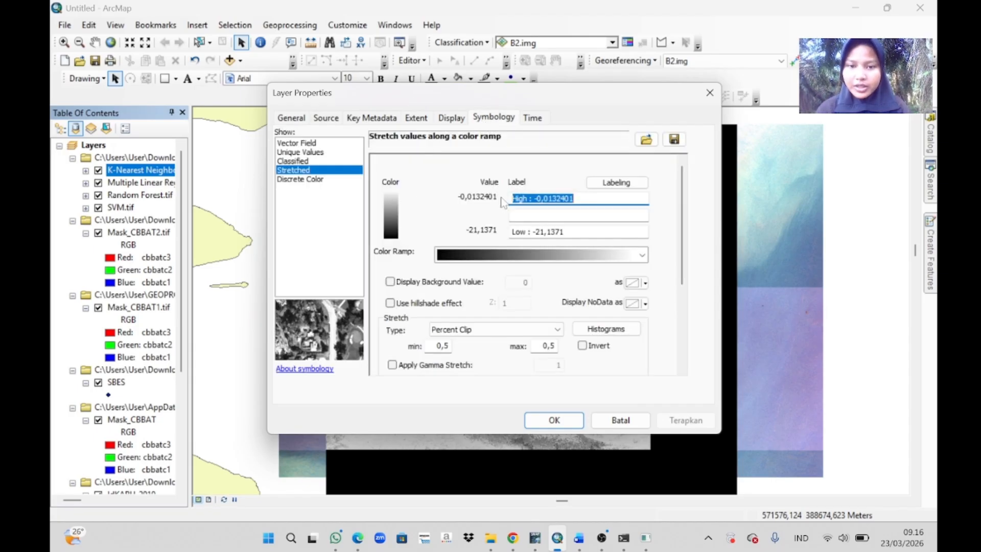
left_click(298, 160)
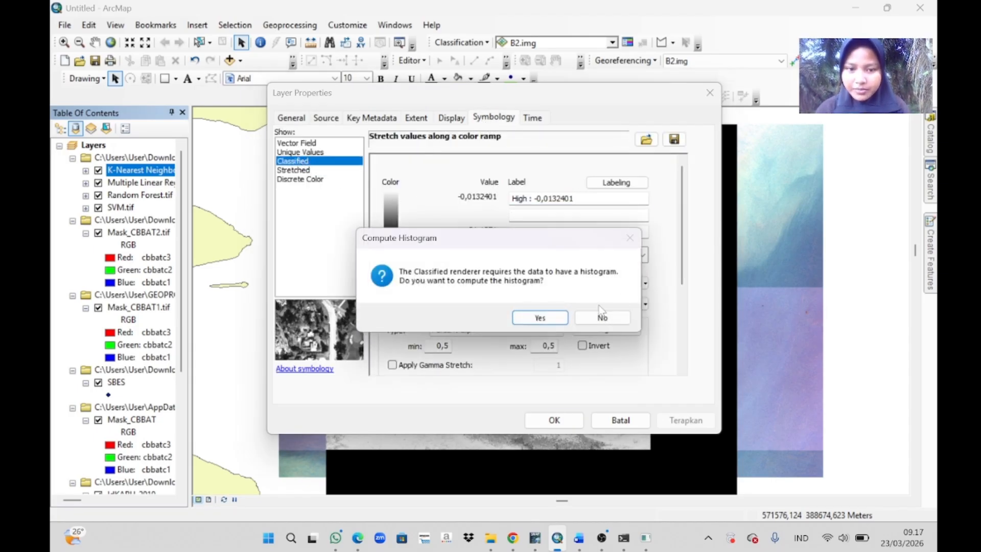
left_click(540, 317)
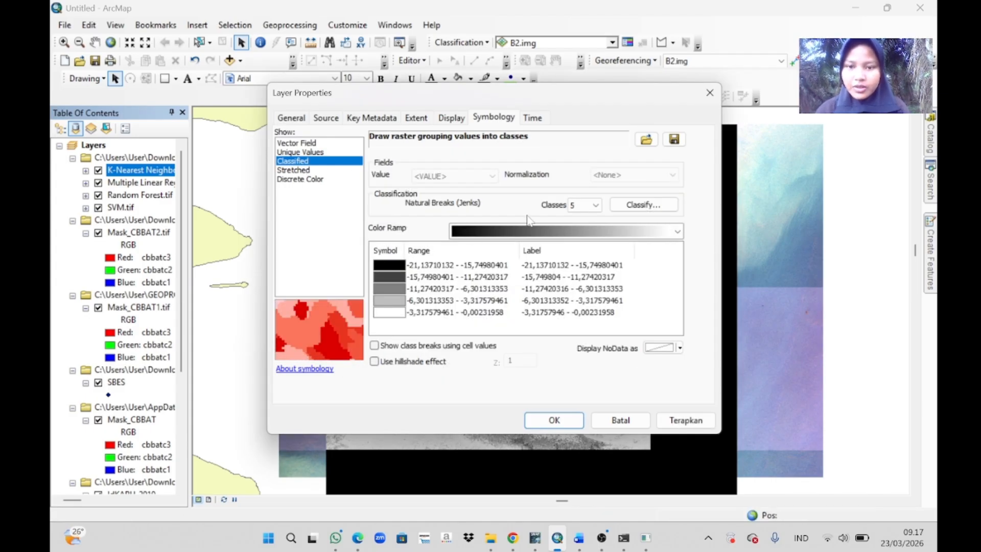
Step: Give the K-Nearest Neighbors classes the light-to-dark blue color ramp and flip the colors so the deepest class is darkest
left_click(484, 232)
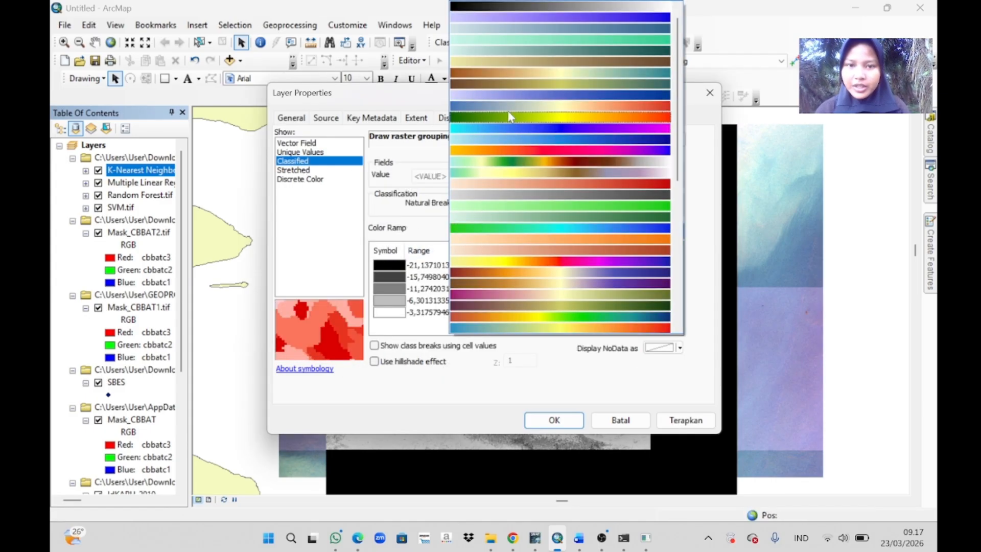
left_click(528, 143)
left_click(422, 266)
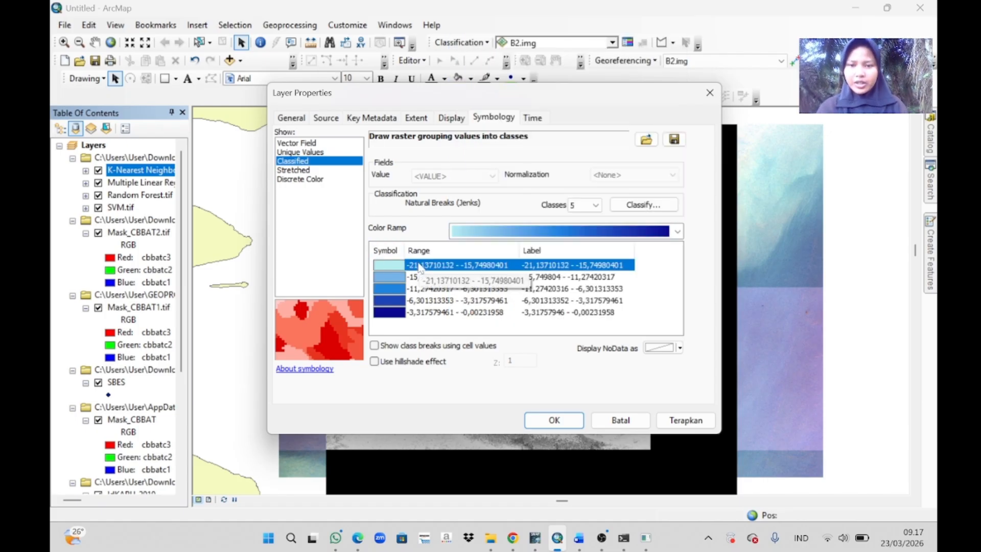
right_click(404, 266)
left_click(434, 275)
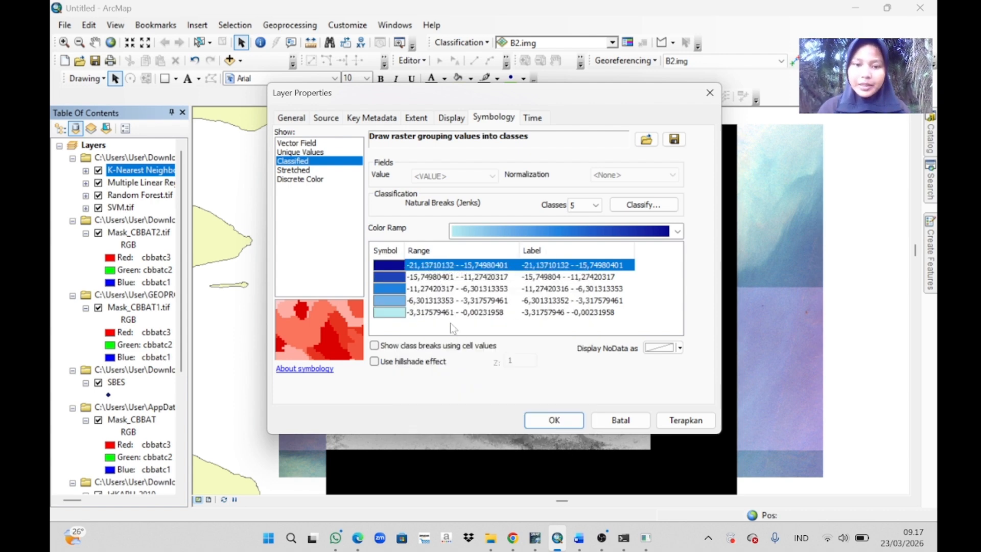
Step: Format the K-Nearest Neighbors class labels with 2 significant digits and apply the classified symbology
right_click(489, 265)
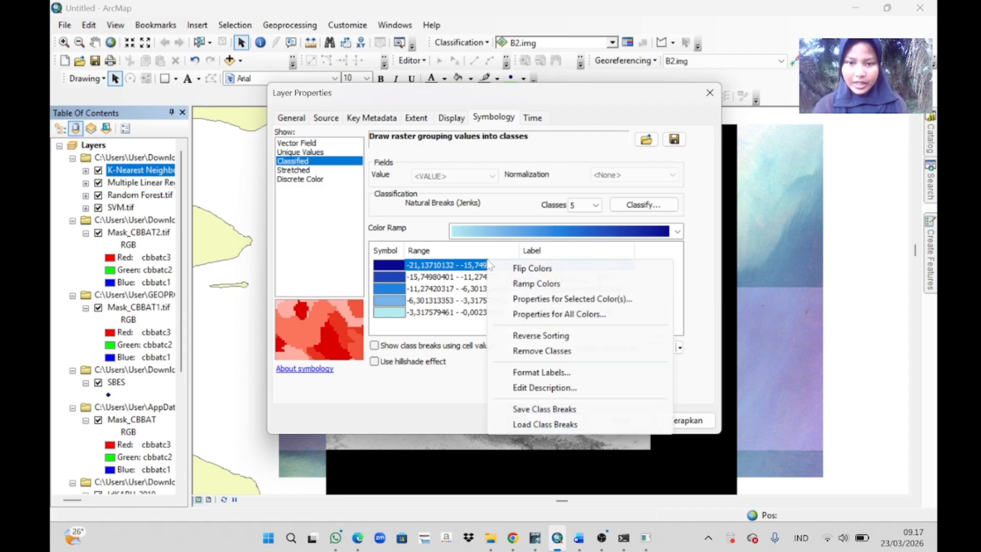
left_click(555, 373)
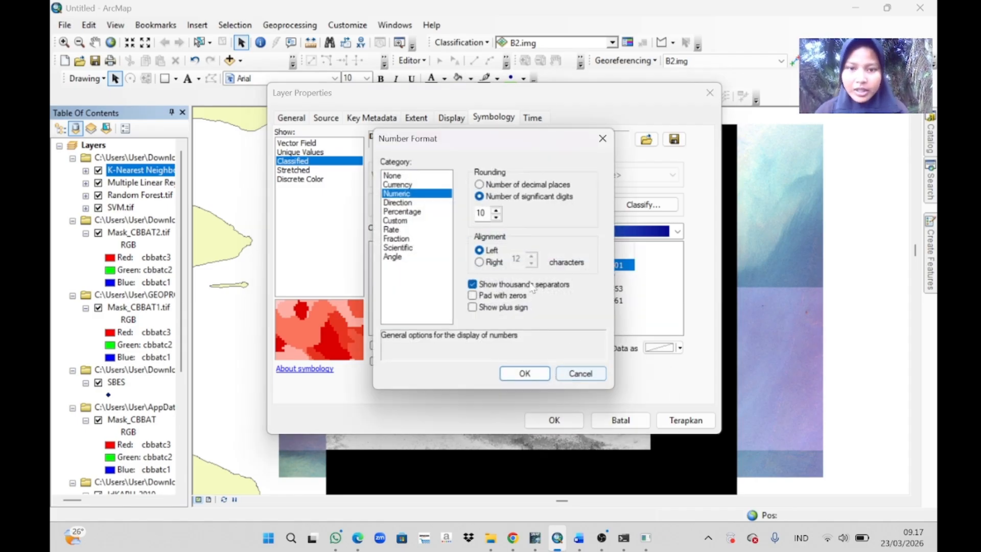
type("2")
left_click(513, 374)
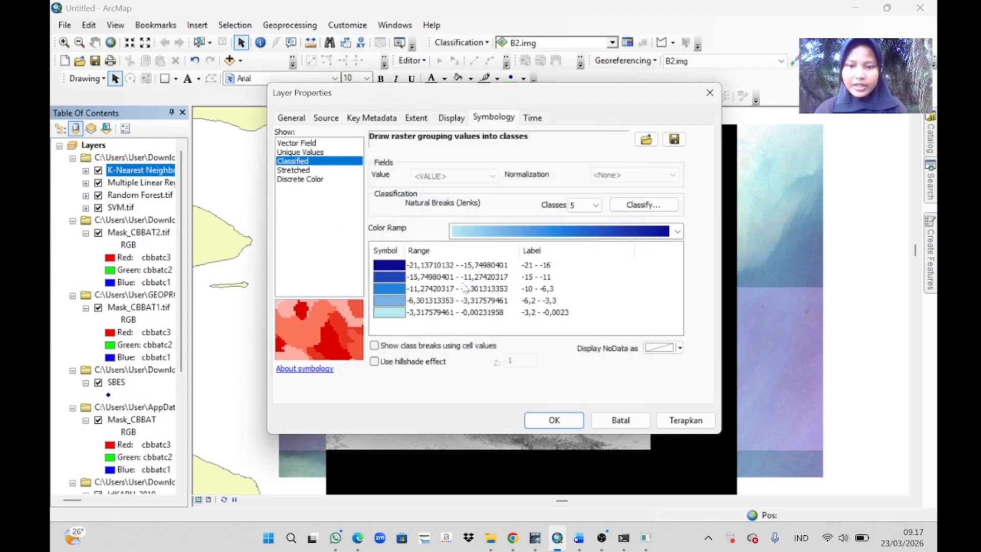
right_click(411, 264)
left_click(409, 265)
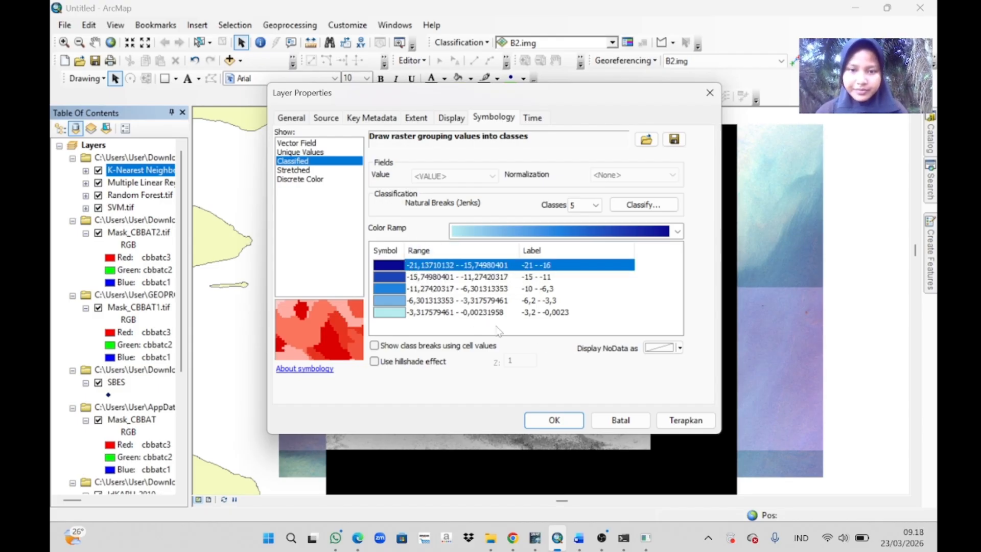
left_click(552, 418)
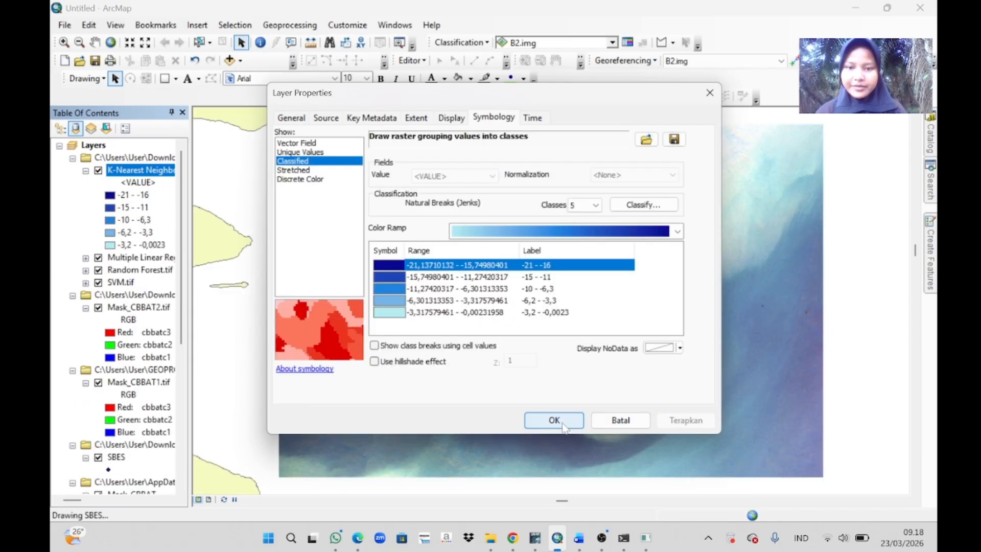
left_click(554, 420)
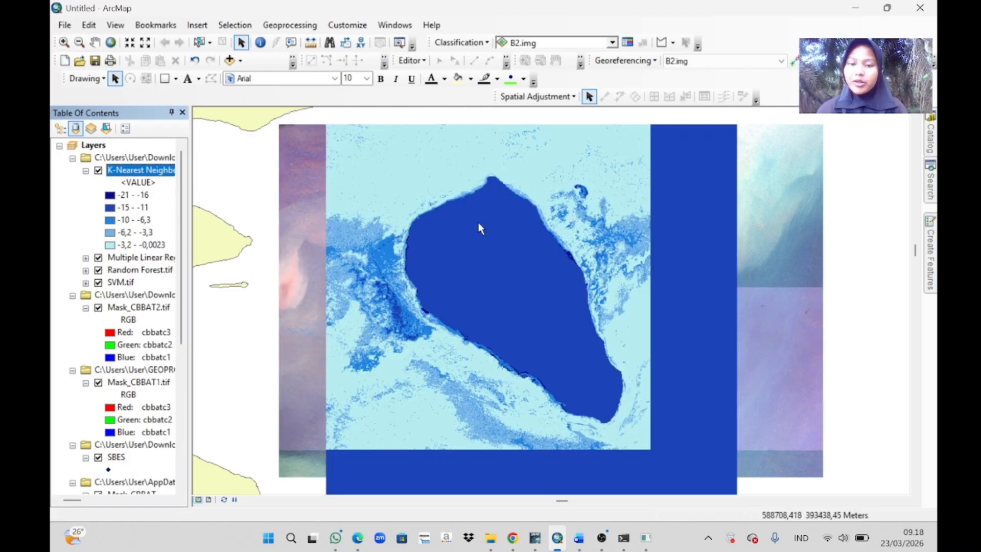
Step: Switch the Multiple Linear Regression.tif layer's symbology to Classified, computing the required histogram
left_click(124, 260)
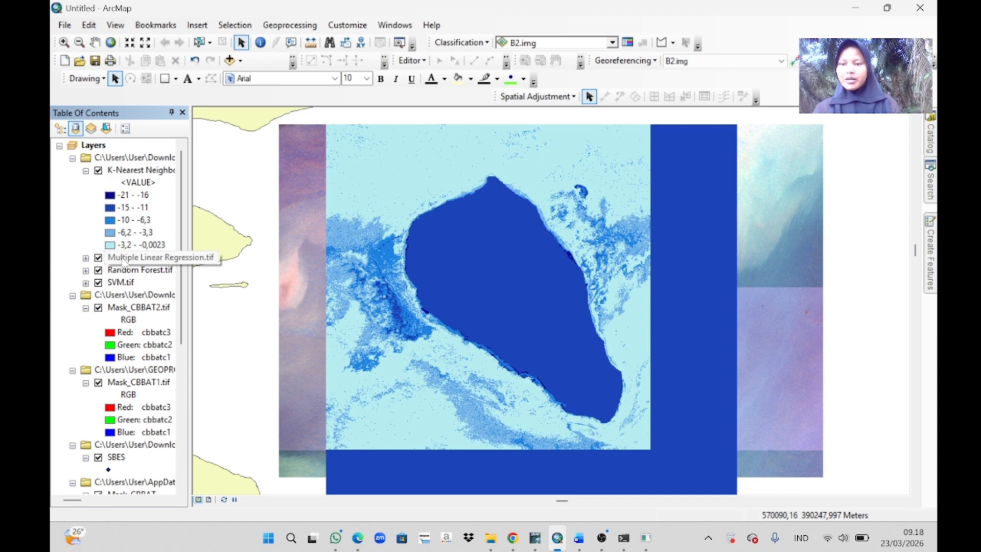
right_click(137, 262)
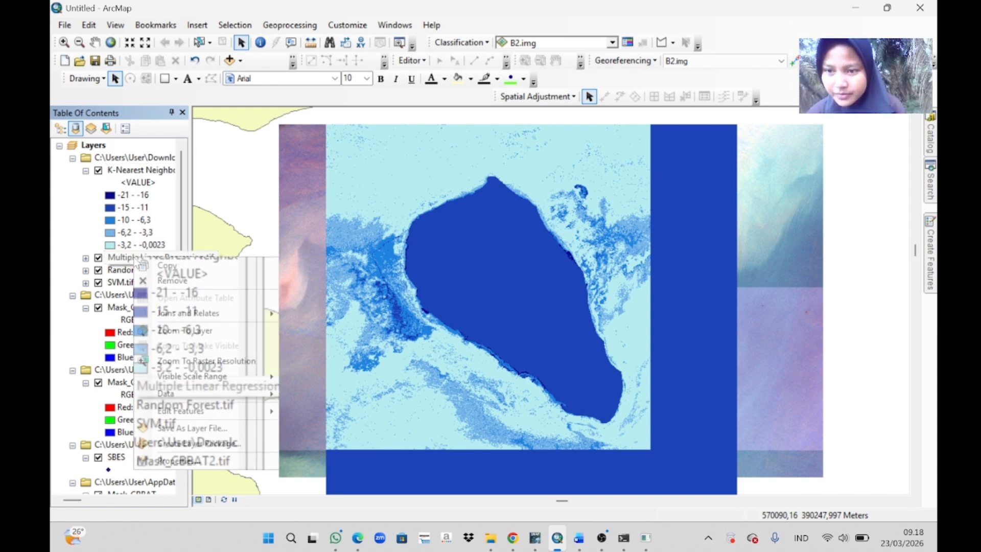
left_click(225, 456)
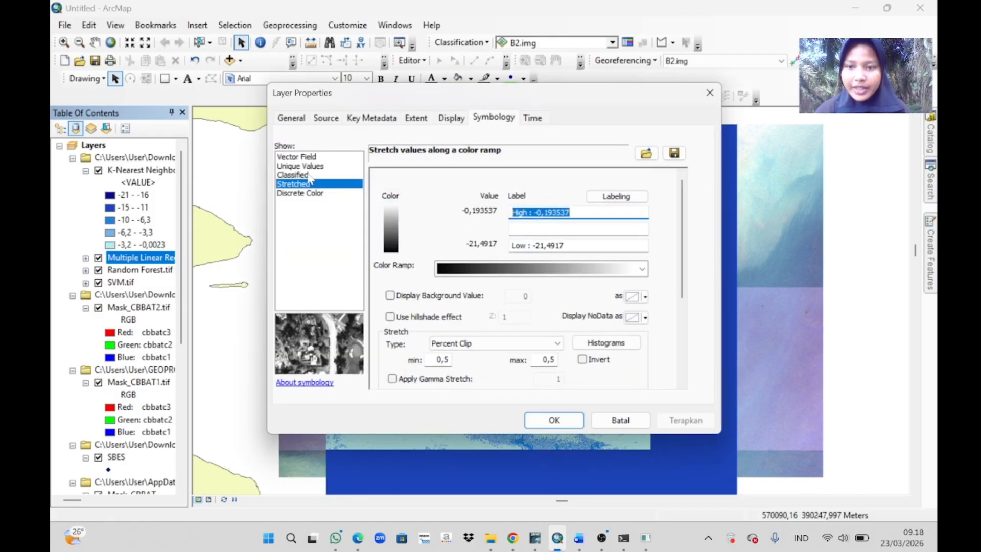
left_click(309, 175)
left_click(537, 316)
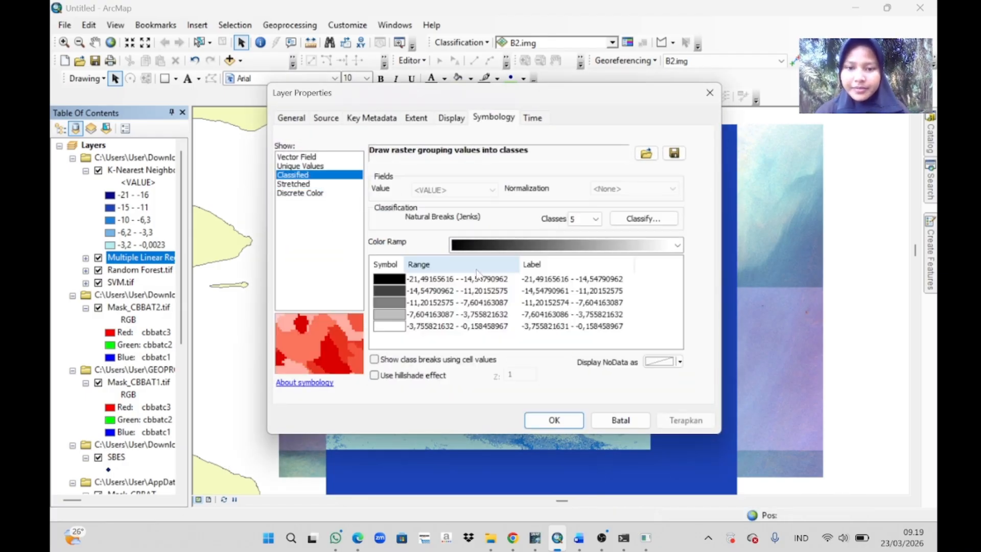
Step: Give the Multiple Linear Regression classes the light-to-dark blue color ramp and flip the colors so the deepest class is darkest
left_click(498, 246)
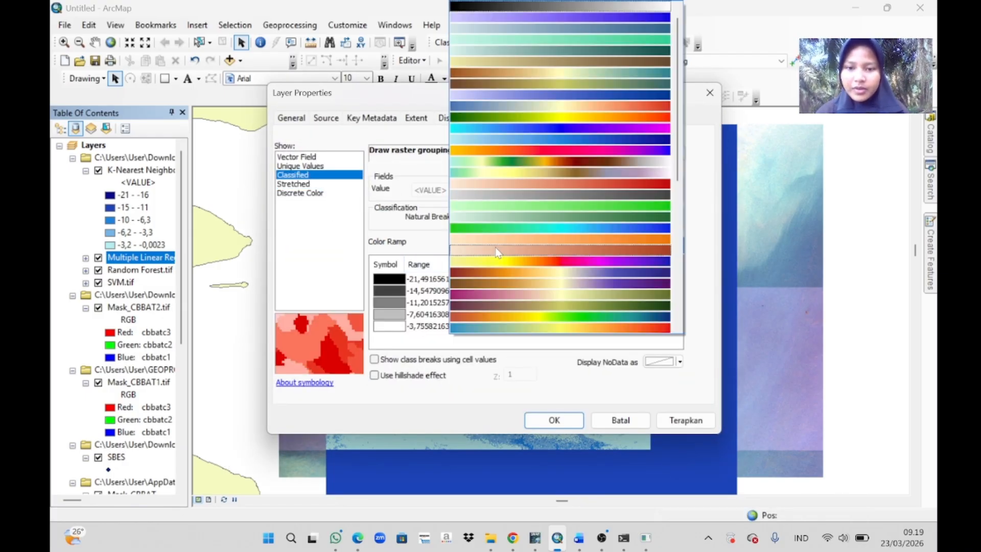
left_click(486, 142)
right_click(386, 265)
left_click(409, 271)
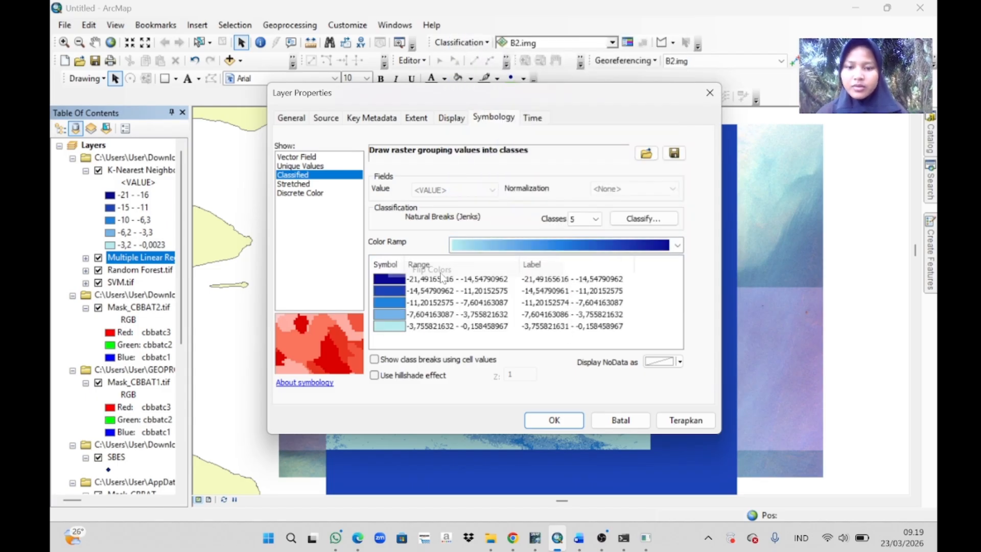
Step: Format the Multiple Linear Regression class labels with 2 significant digits and apply the classified symbology
right_click(556, 280)
right_click(482, 279)
left_click(559, 390)
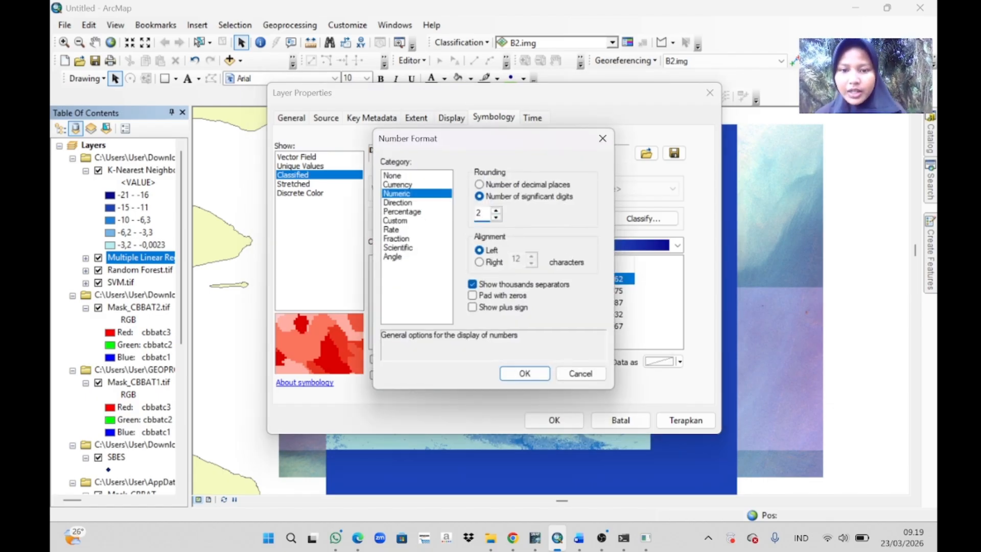
left_click(521, 372)
left_click(546, 428)
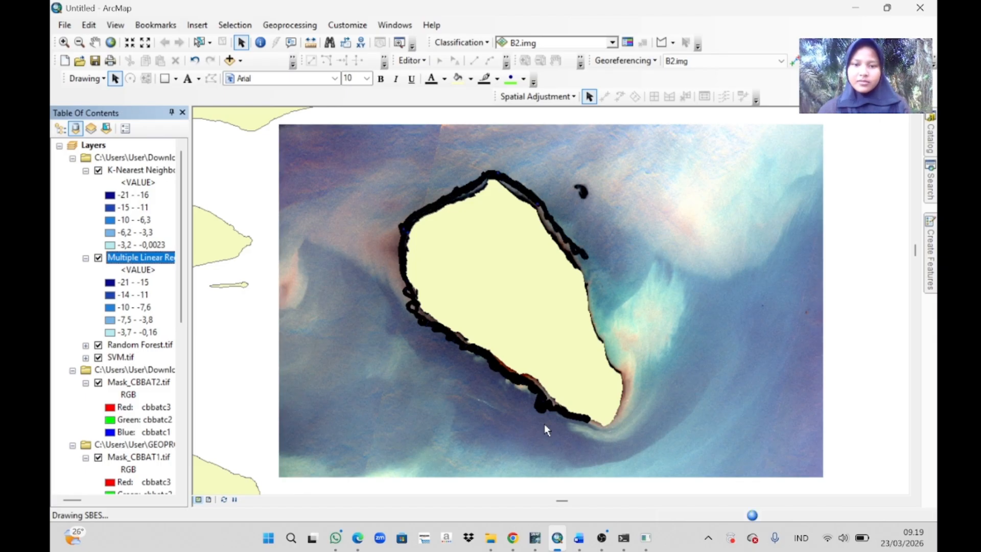
Step: Switch the Random Forest.tif layer's symbology to Classified, computing the required histogram
left_click(86, 270)
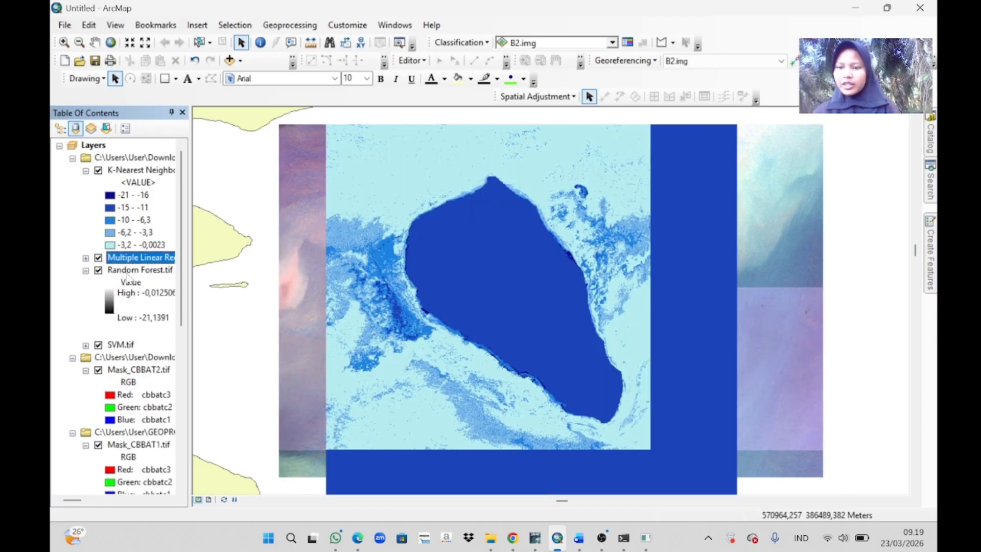
right_click(128, 275)
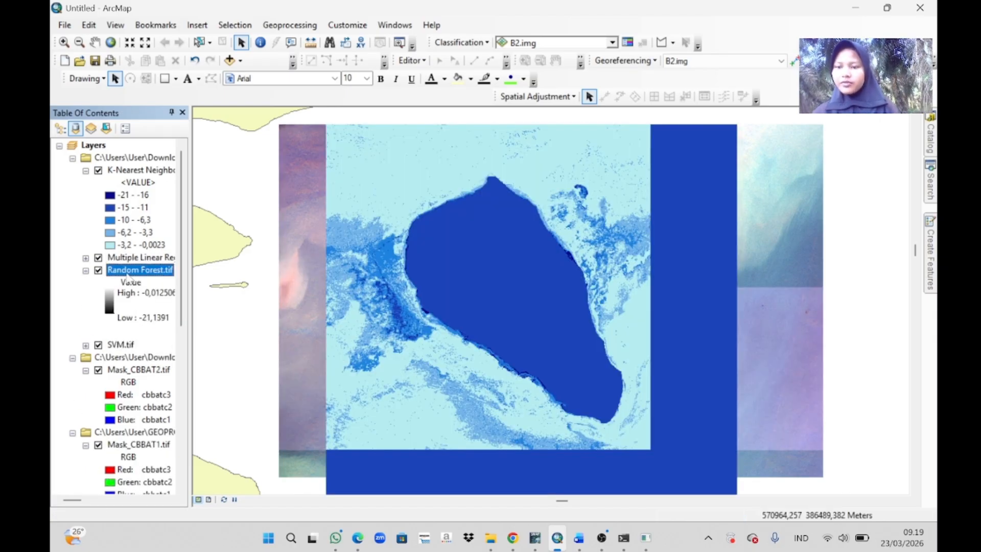
left_click(208, 478)
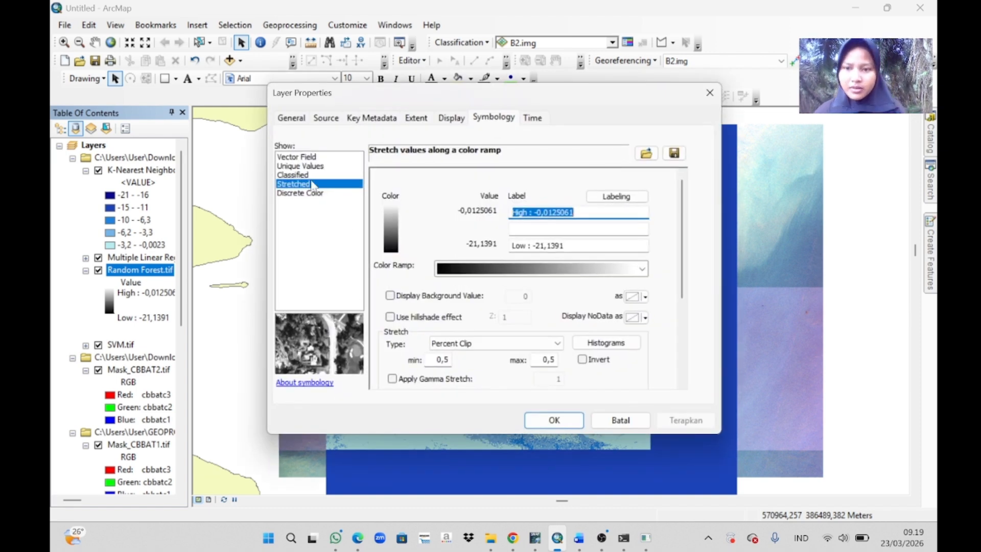
left_click(301, 175)
left_click(537, 317)
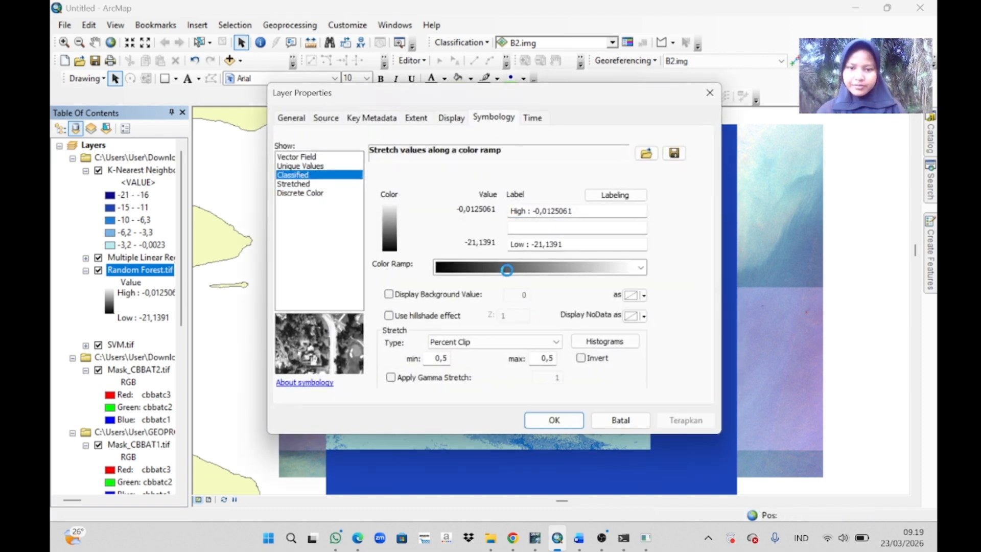
Step: Give the Random Forest classes the light-to-dark blue color ramp
left_click(510, 243)
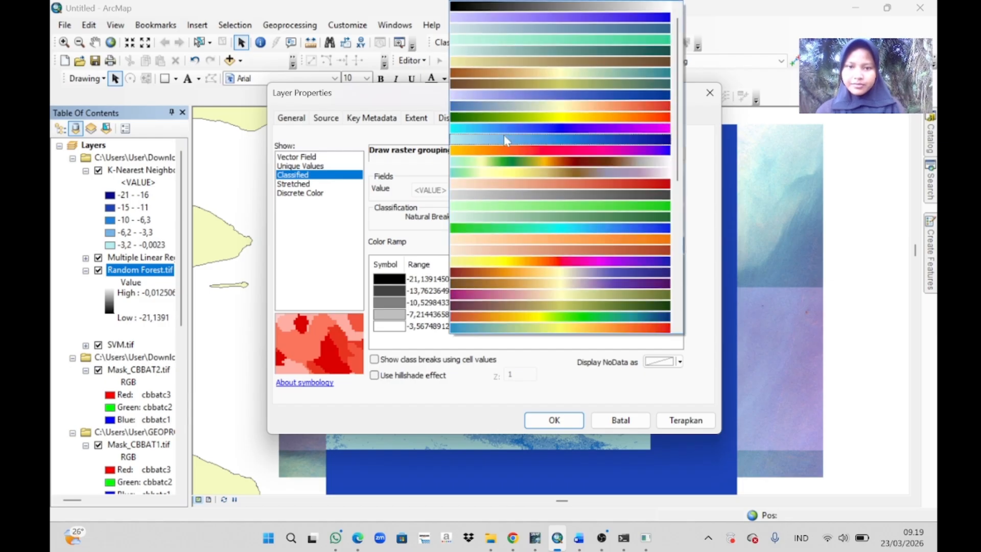
left_click(504, 135)
left_click(554, 280)
left_click(554, 280)
right_click(555, 281)
left_click(493, 281)
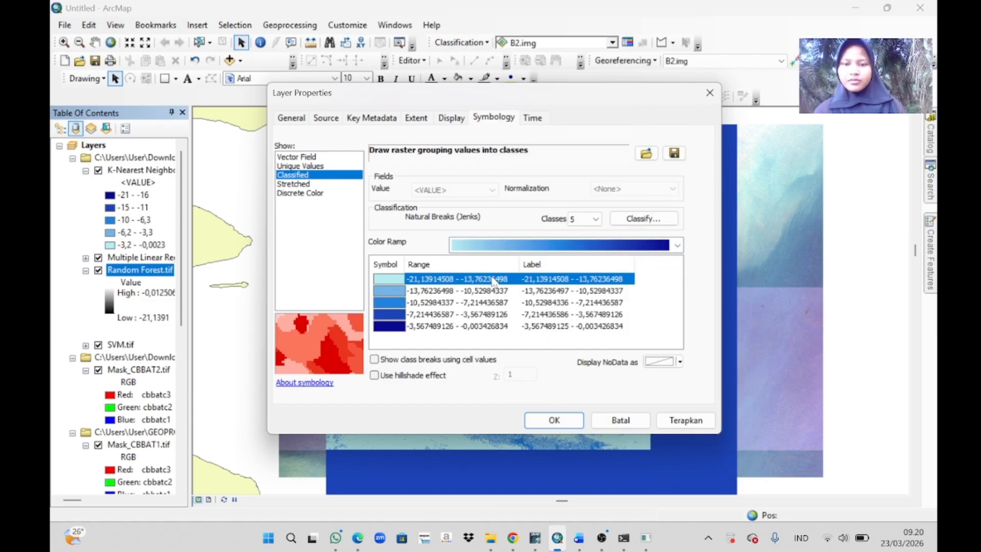
Step: Format the Random Forest labels with 2 significant digits, flip the colors so the deepest class is darkest, and apply the symbology
right_click(508, 278)
left_click(544, 391)
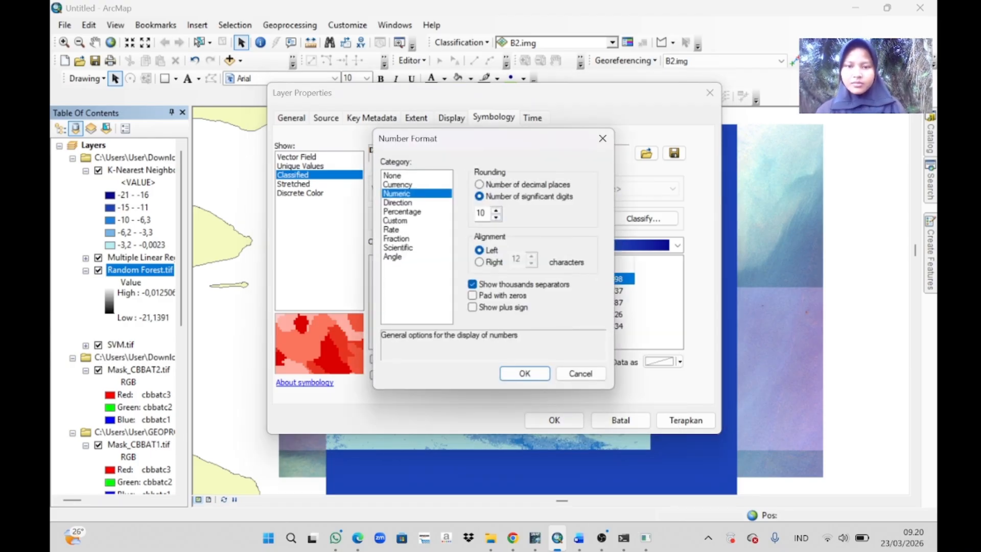
left_click(524, 373)
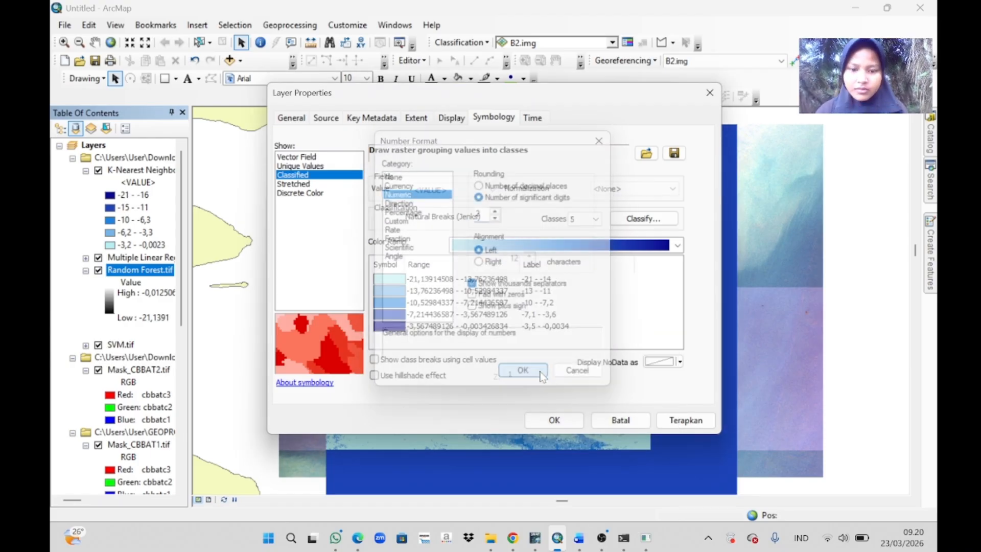
left_click(546, 420)
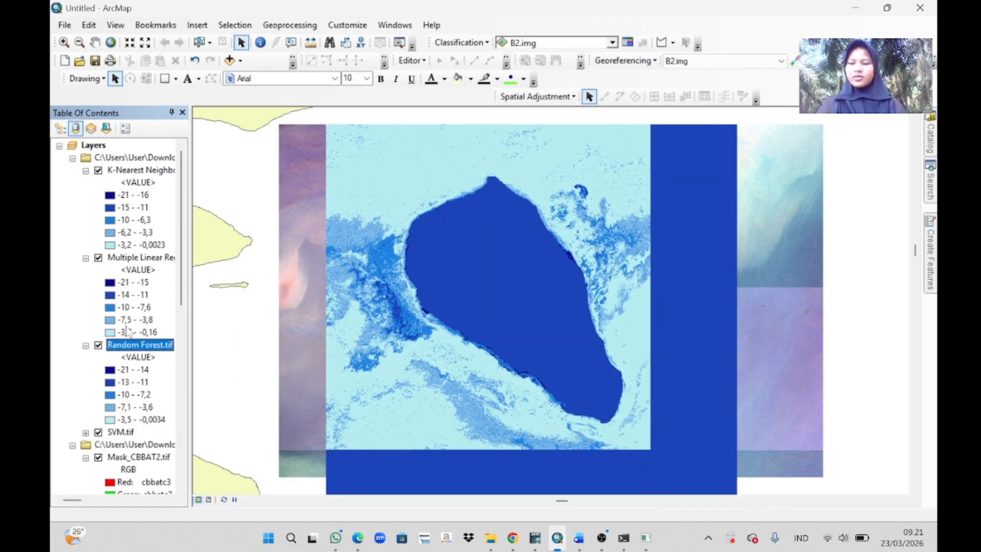
Step: Switch the SVM.tif layer's symbology to Classified, computing the required histogram
scroll(127, 332, "down", 1)
scroll(128, 399, "down", 2)
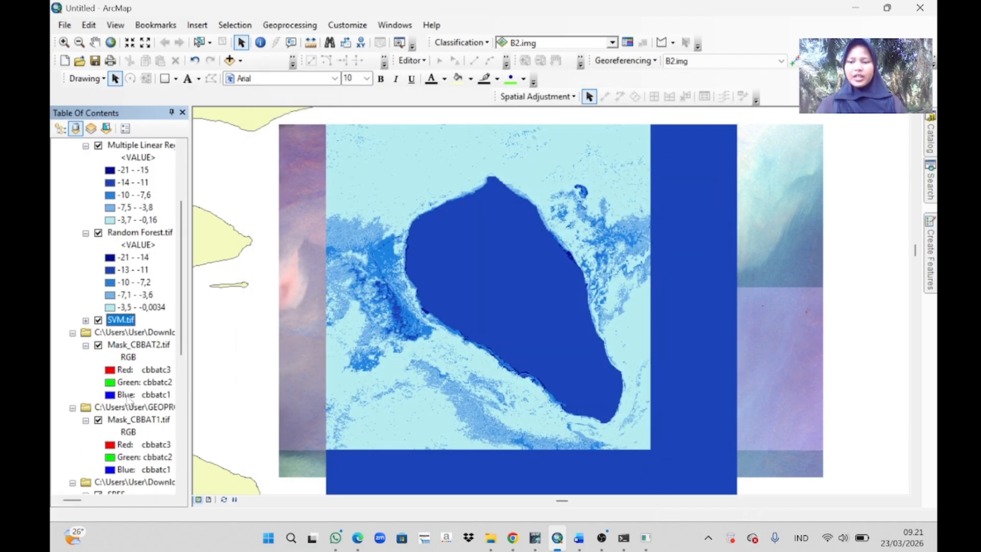
right_click(118, 322)
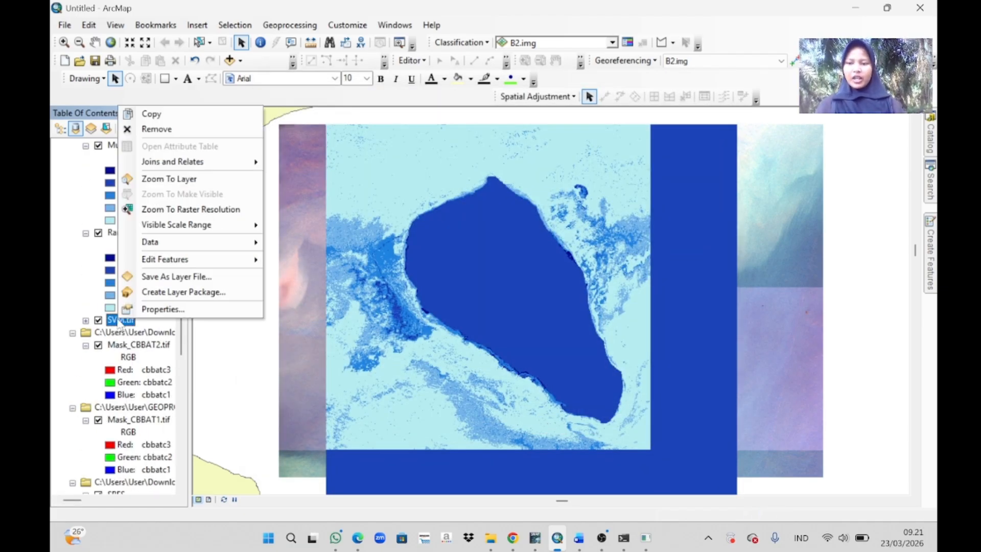
left_click(159, 308)
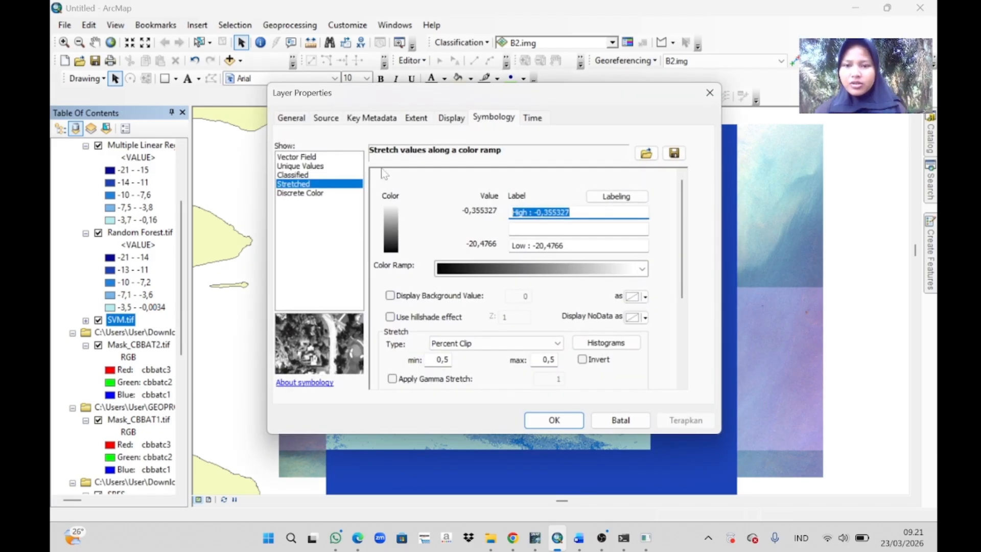
left_click(296, 175)
left_click(540, 318)
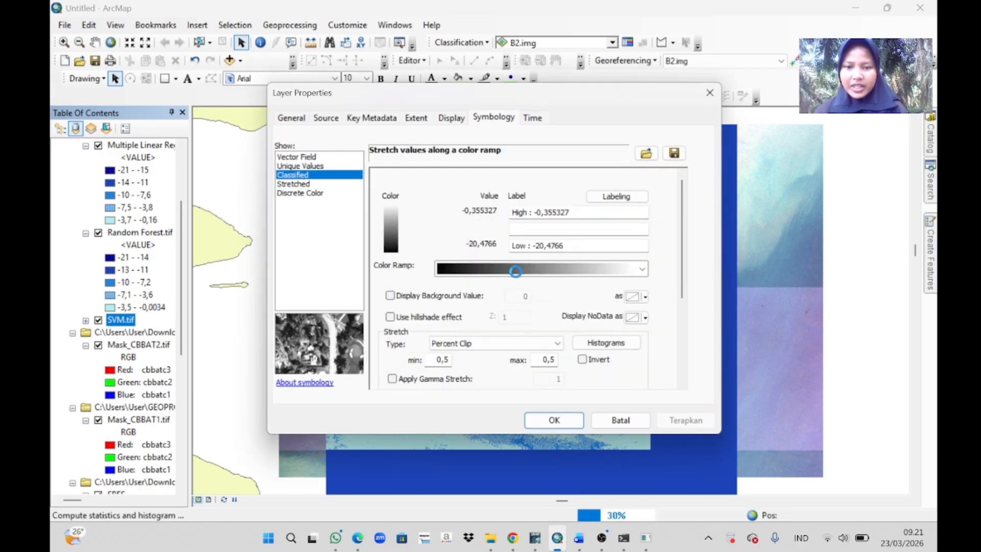
Step: Give the SVM classes the light-to-dark blue color ramp and flip the colors so the deepest class is darkest
left_click(473, 241)
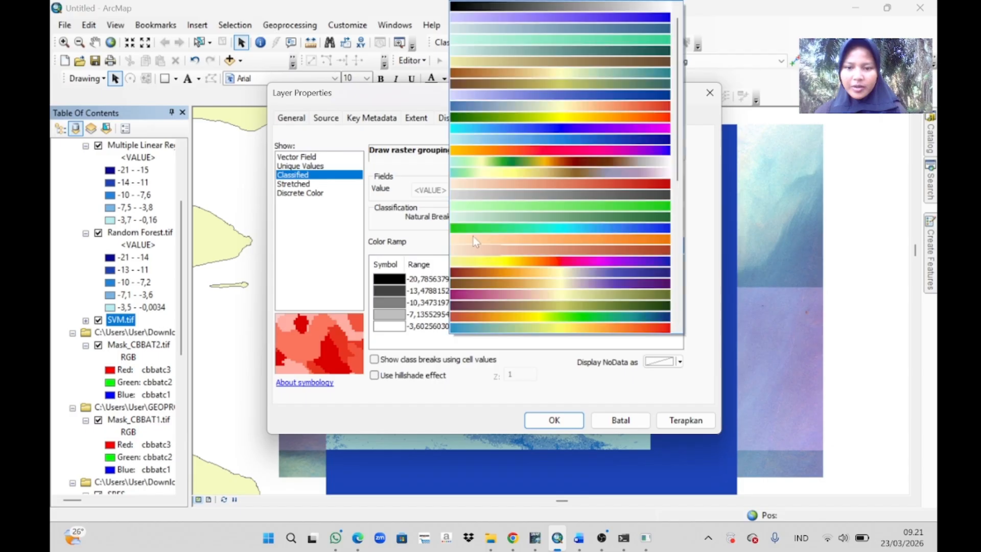
left_click(488, 141)
right_click(392, 270)
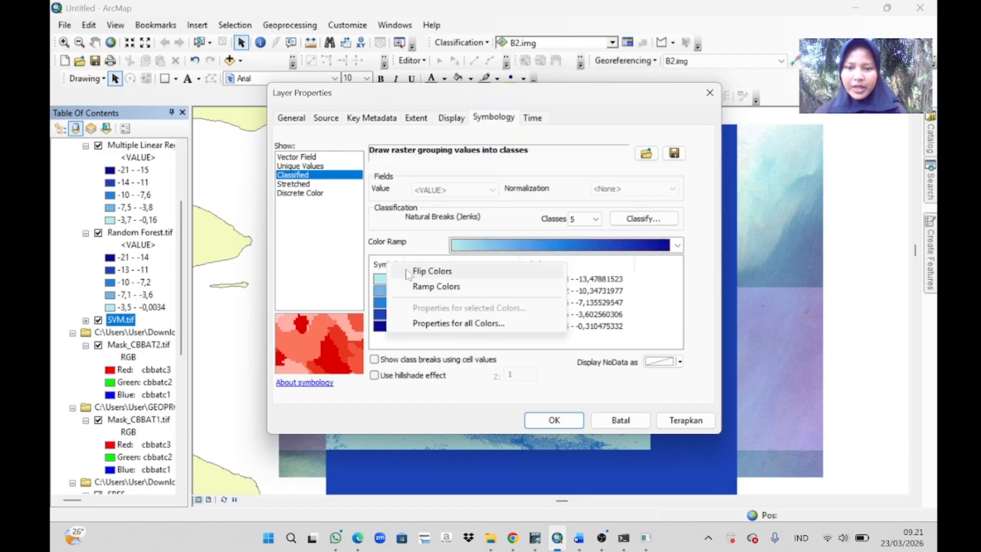
left_click(408, 271)
Step: Format the SVM class labels with 2 significant digits and apply the classified symbology
right_click(498, 279)
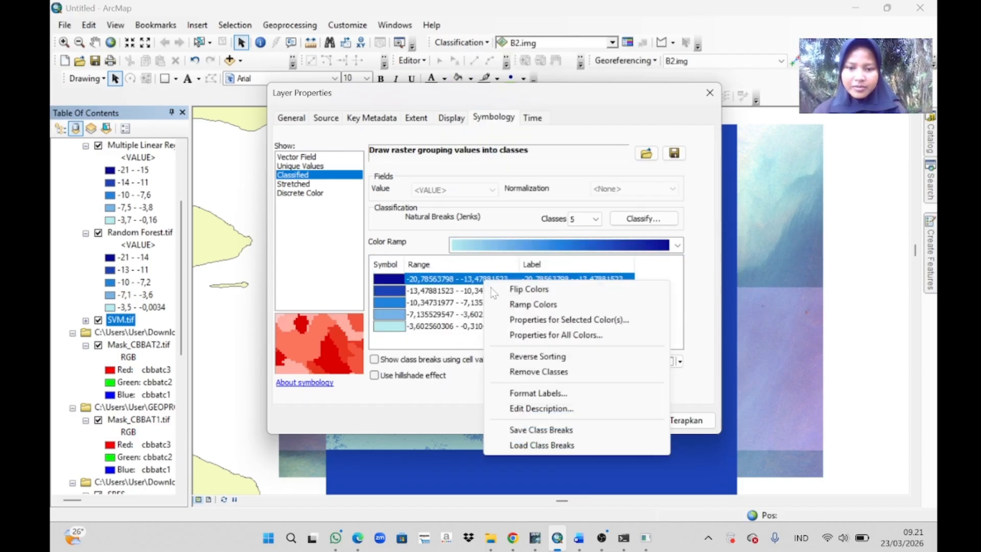
left_click(571, 394)
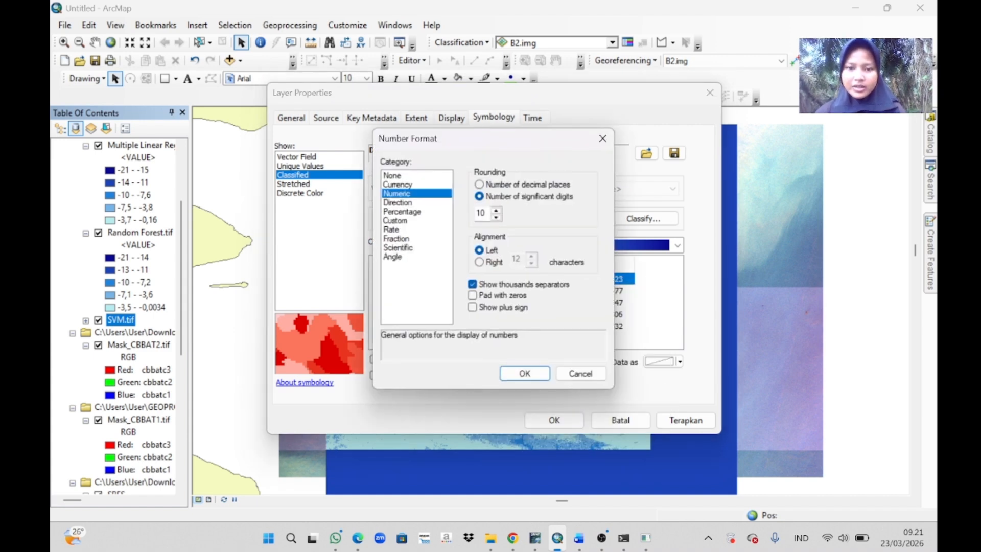
left_click(517, 374)
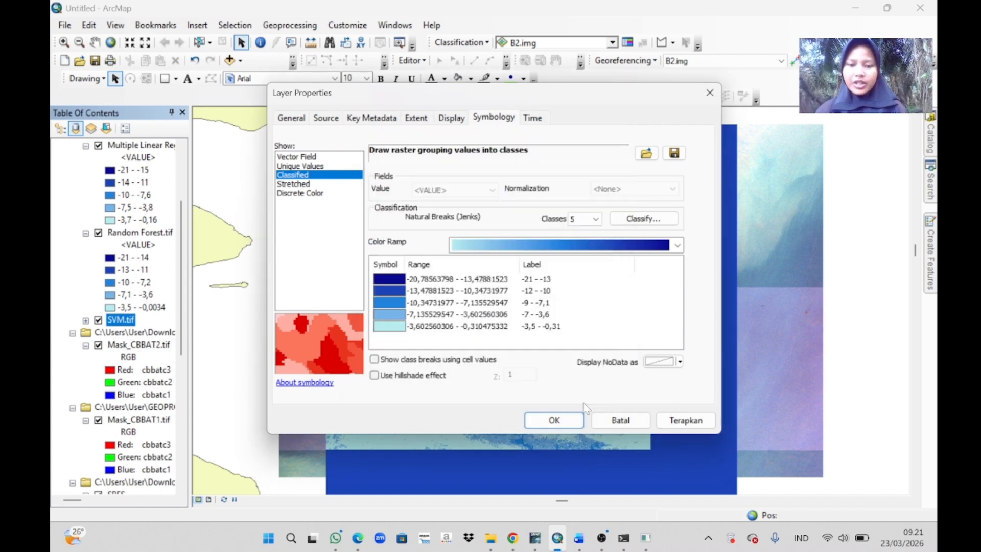
left_click(685, 420)
left_click(563, 418)
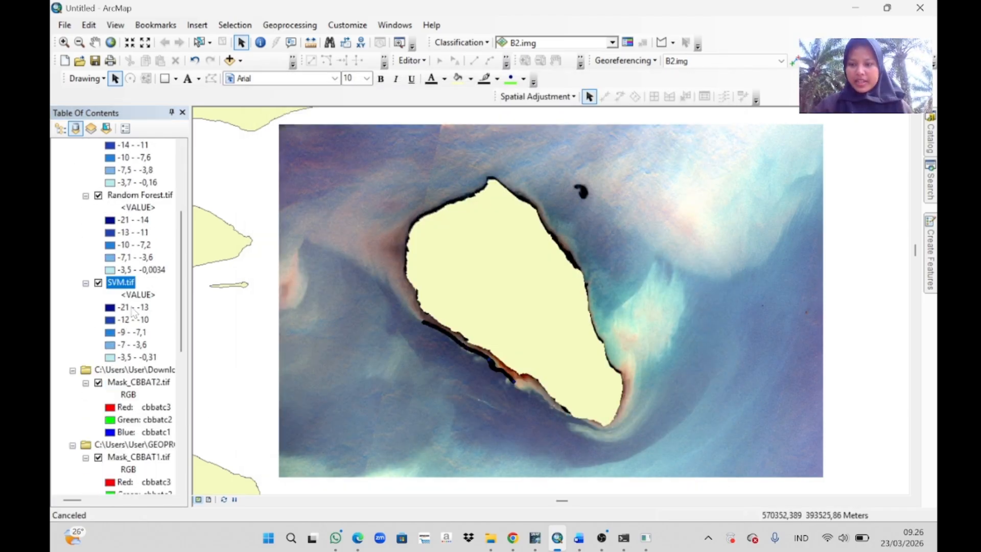
scroll(151, 265, "down", 3)
scroll(151, 266, "up", 10)
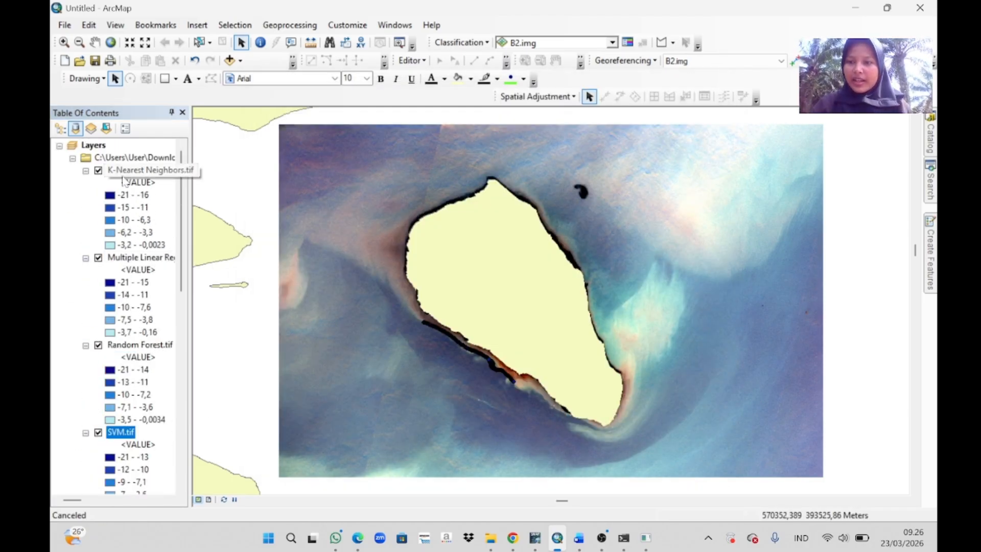
scroll(122, 193, "down", 5)
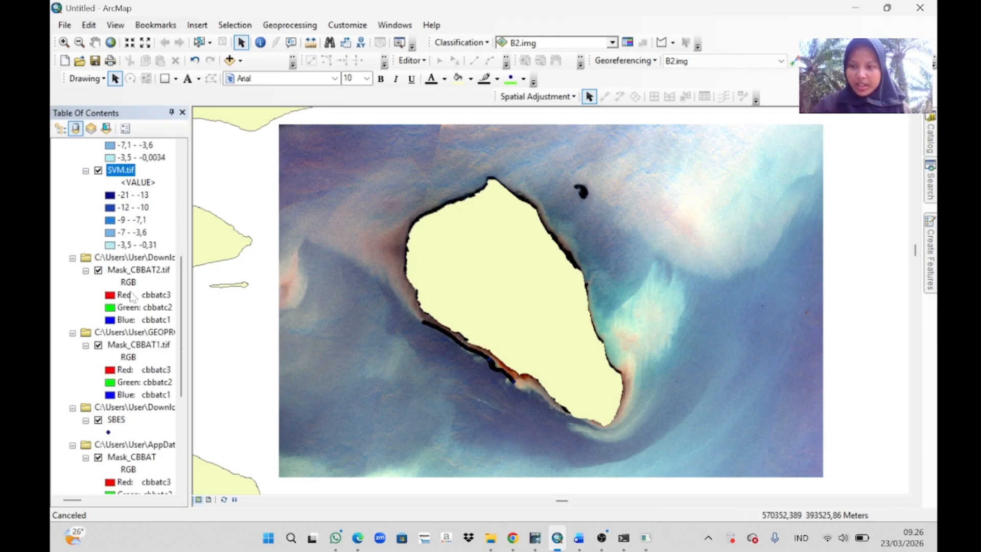
scroll(121, 193, "up", 8)
Step: Add the Imagery basemap to the map
left_click(241, 61)
left_click(262, 93)
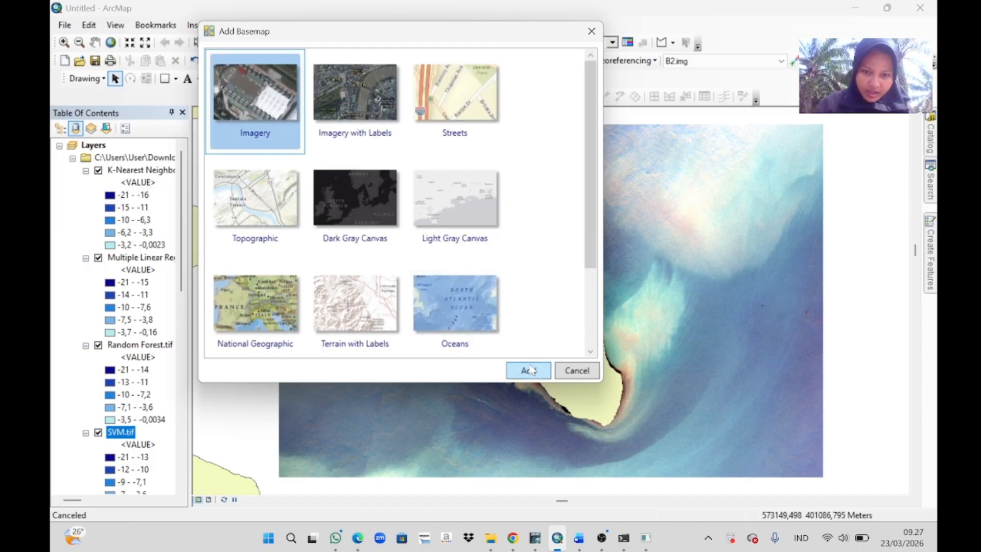
left_click(528, 369)
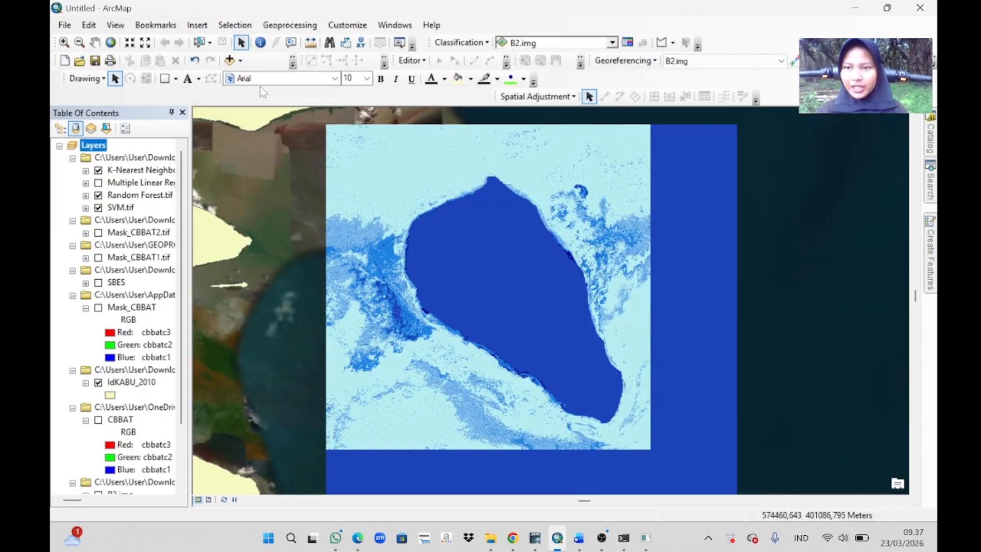
Step: Add the IdKABU_2010.shp shapefile from the SHP Indo folder in the Batimetri_Oseanografi Fisika_2024 download as another map layer
left_click(240, 62)
left_click(260, 74)
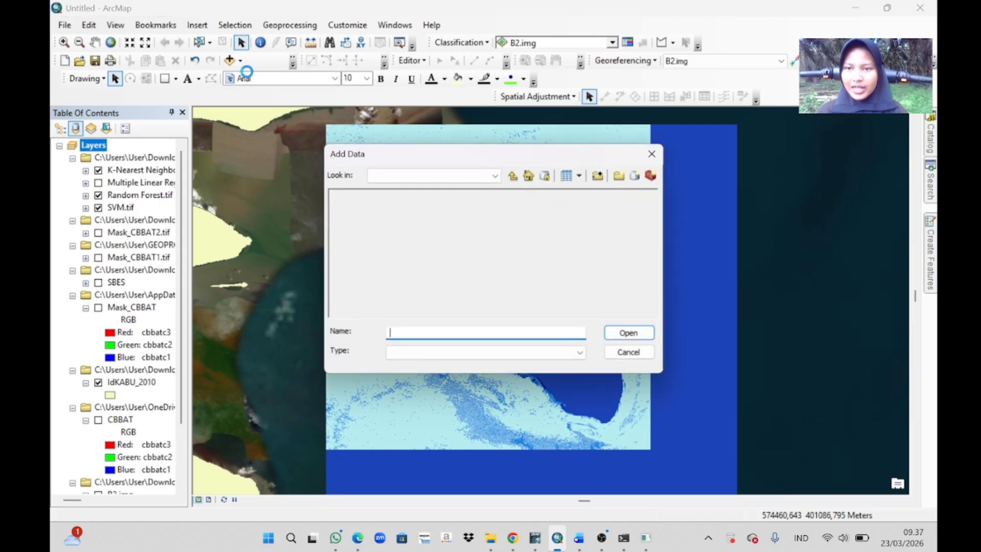
left_click(513, 176)
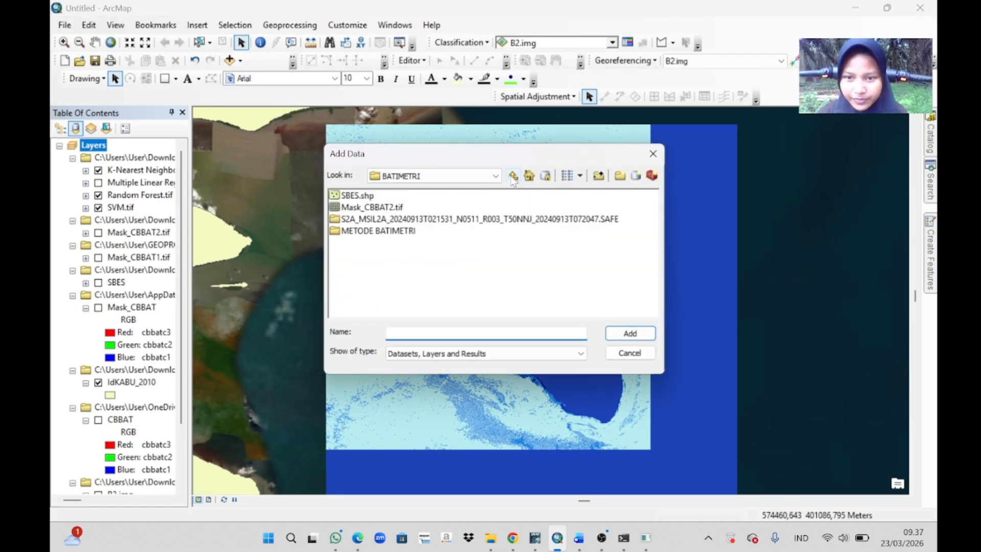
left_click(512, 176)
left_click(495, 176)
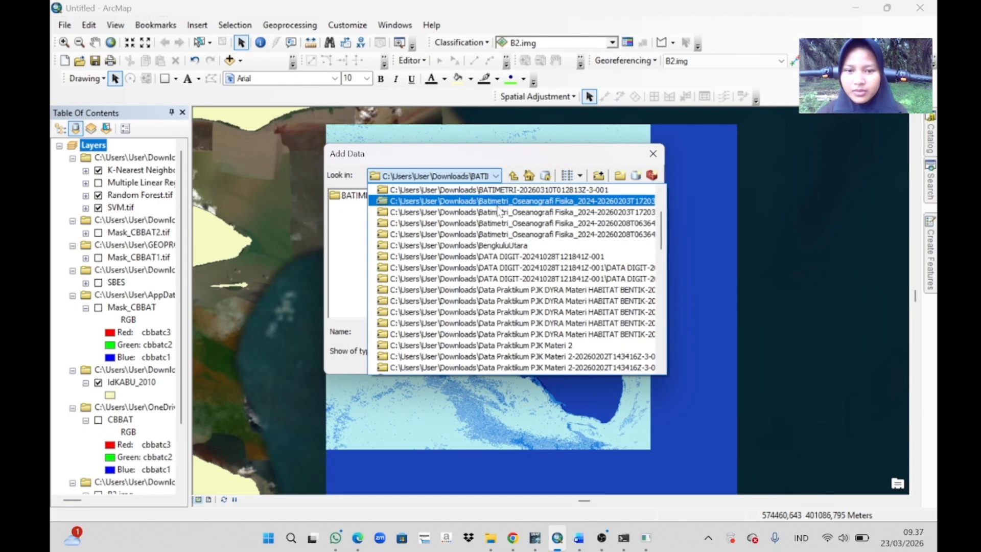
left_click(496, 234)
double_click(634, 256)
left_click(411, 196)
double_click(412, 197)
double_click(365, 196)
double_click(365, 196)
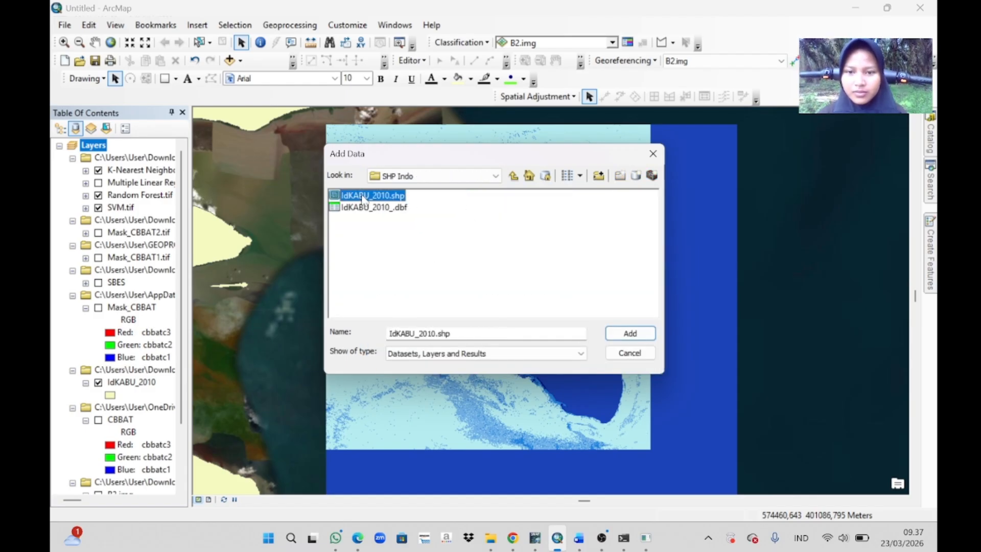
left_click(610, 383)
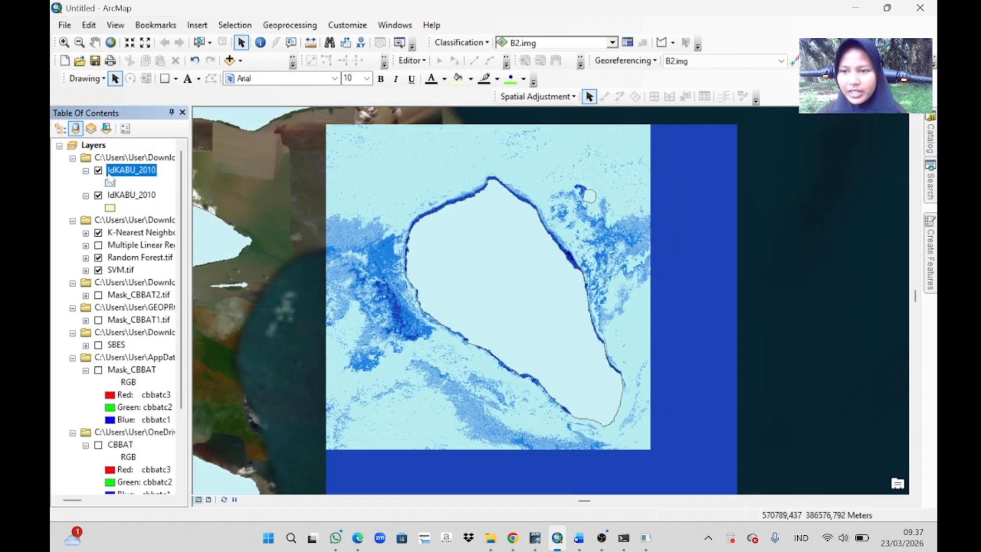
Step: Hide the Random Forest.tif and SVM.tif layers and start an edit session on the IdKABU_2010 layer
left_click(99, 258)
left_click(99, 270)
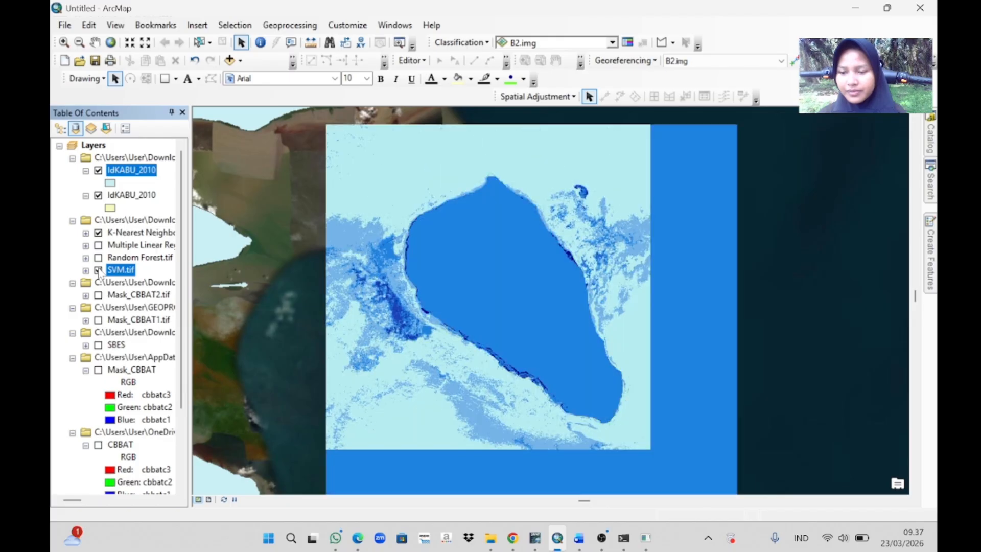
left_click(411, 61)
left_click(440, 75)
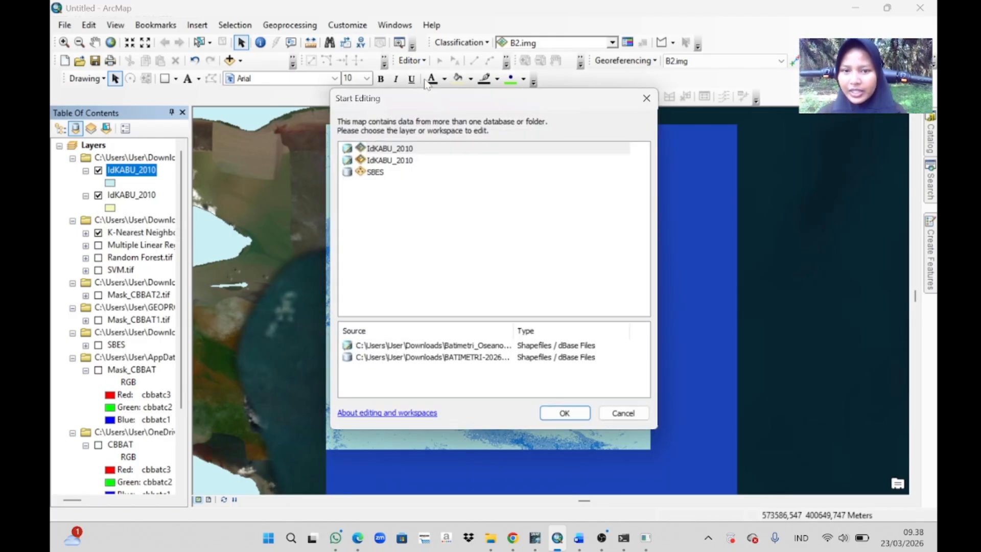
left_click(565, 413)
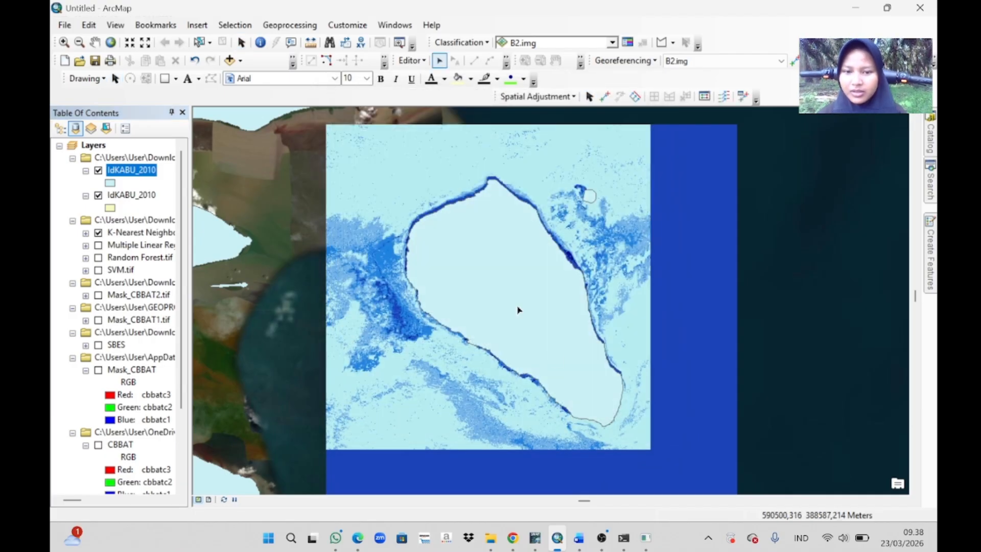
Step: Select the island polygon and mask K-Nearest Neighbors.tif with it using the Image Analysis Mask function
left_click(471, 272)
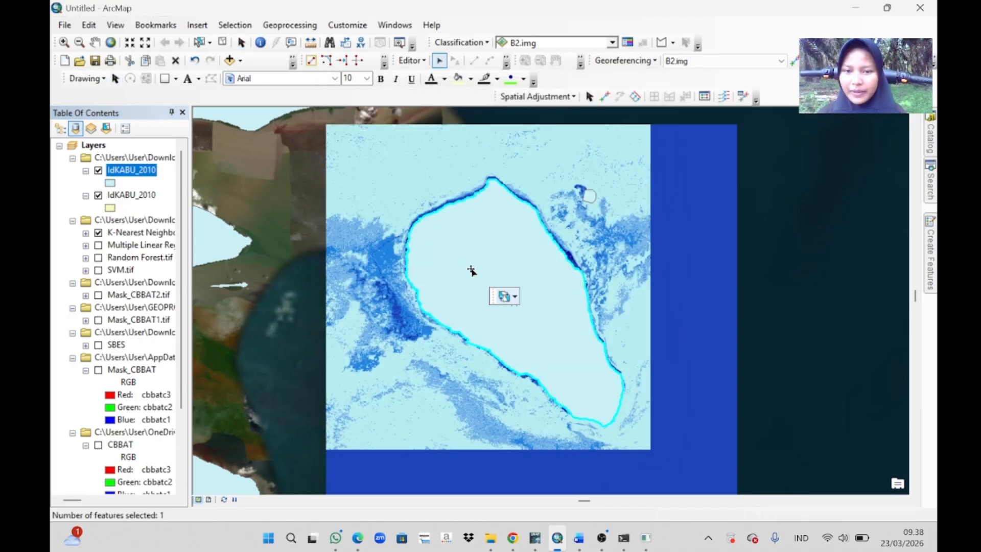
left_click(139, 232)
left_click(377, 26)
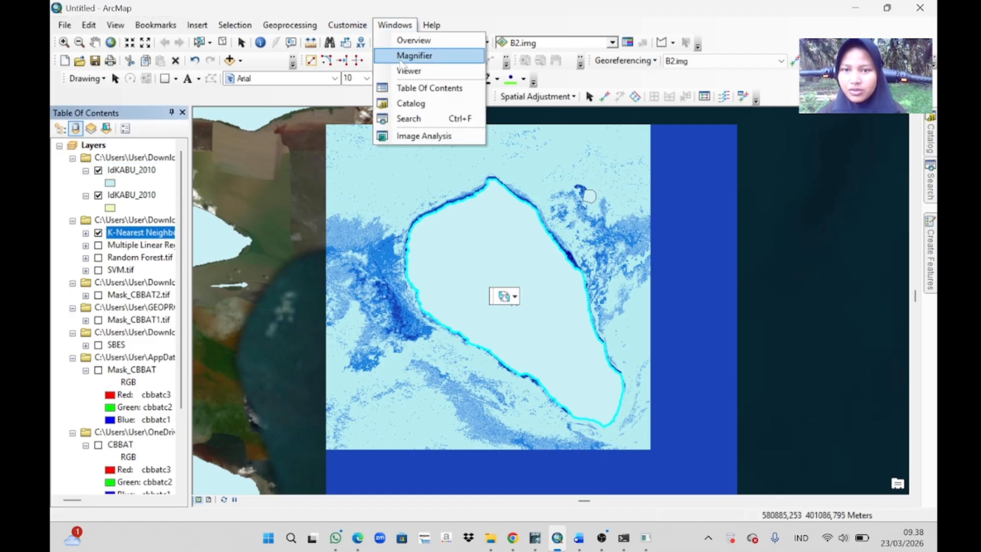
left_click(435, 135)
left_click(779, 175)
left_click(748, 424)
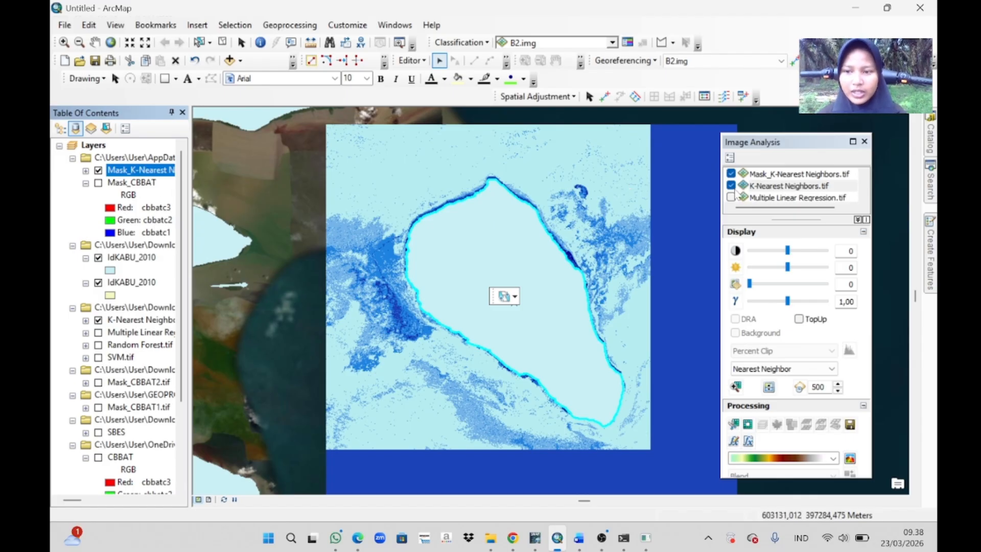
Step: Hide the original and masked K-Nearest Neighbors layers and show the Multiple Linear Regression layer
left_click(730, 186)
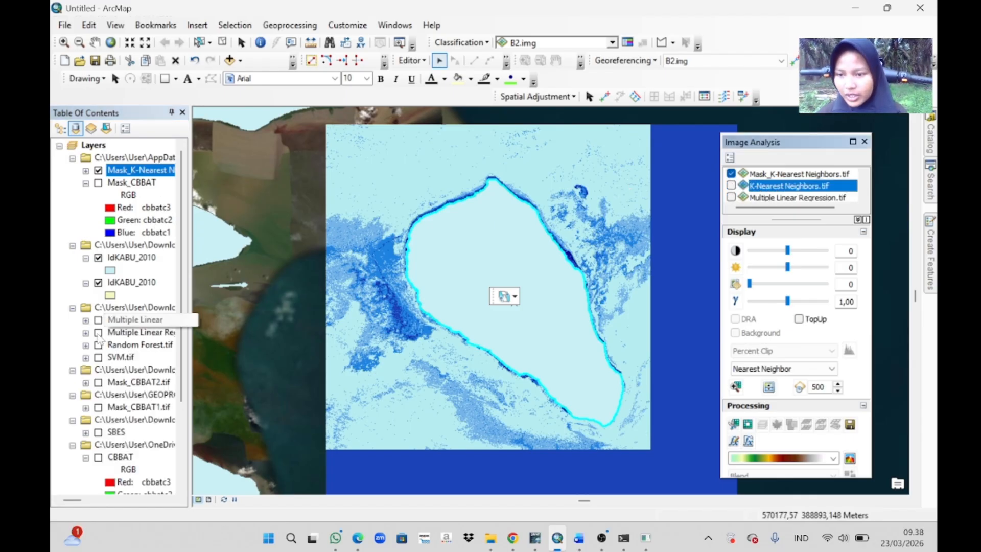
left_click(98, 332)
left_click(98, 333)
left_click(98, 170)
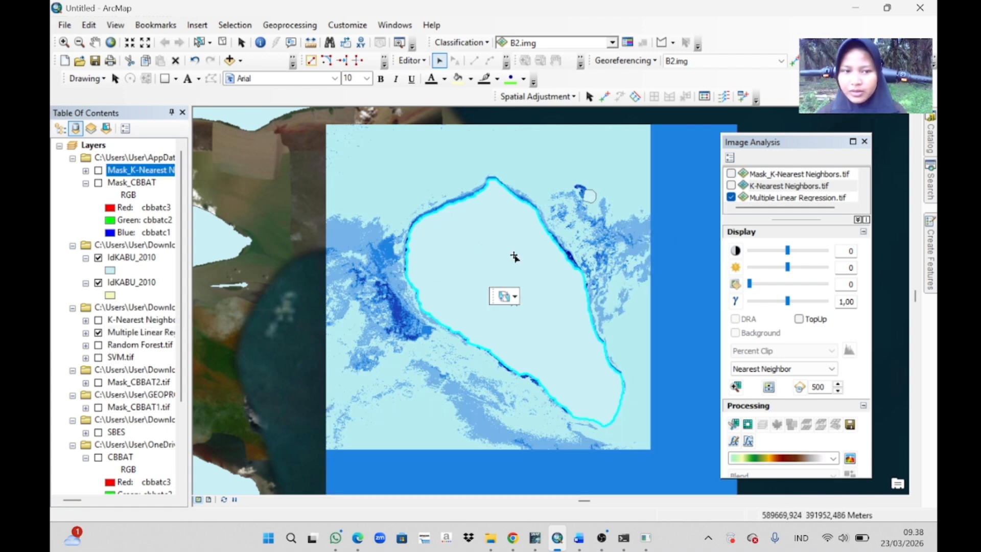
Step: Select the island polygon and mask Multiple Linear Regression.tif with it
left_click(494, 248)
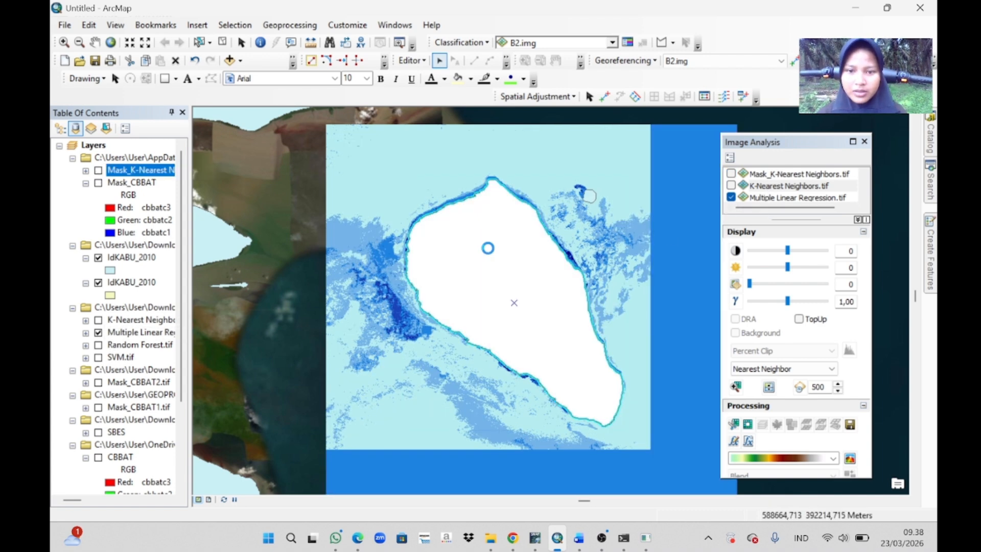
left_click(763, 198)
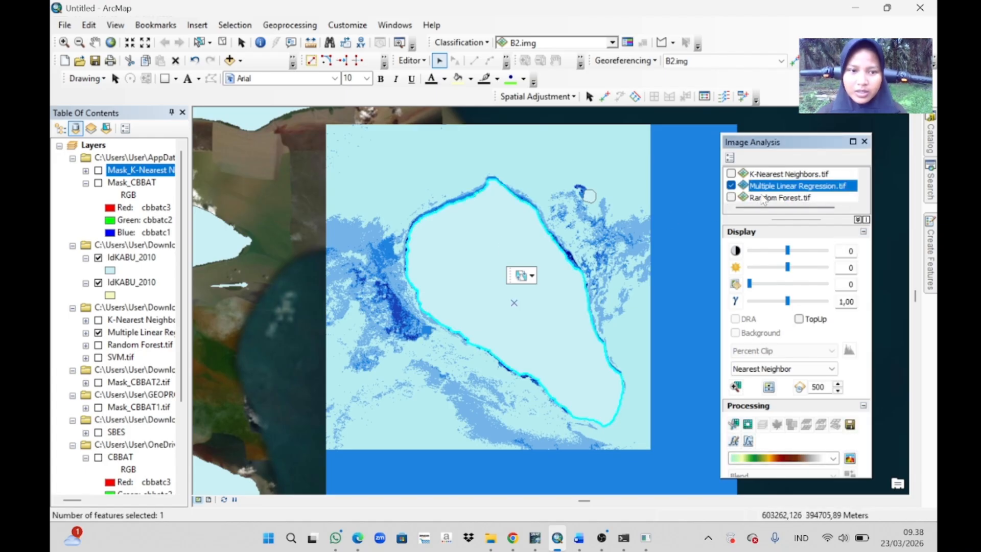
left_click(747, 424)
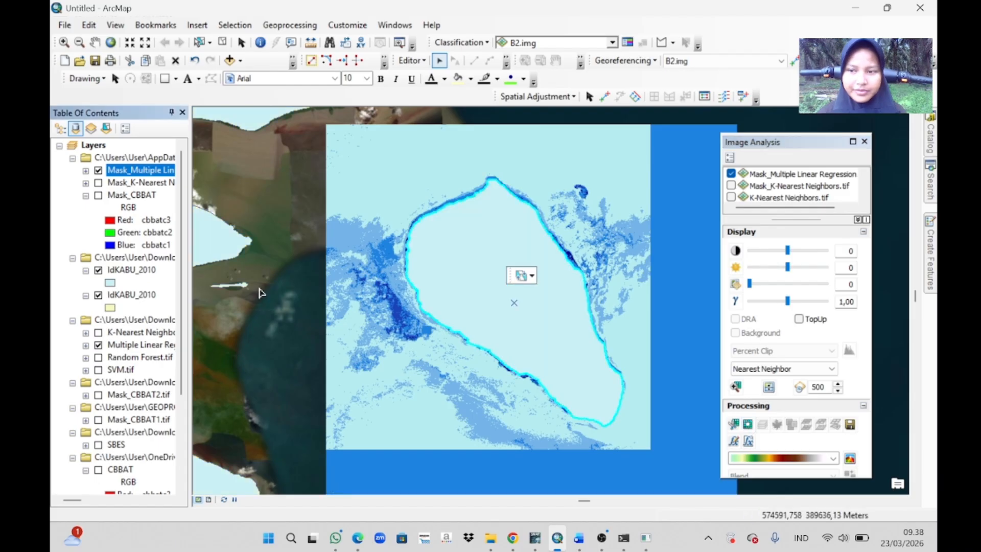
Step: Show the Random Forest.tif layer and hide the original and masked Multiple Linear Regression layers
left_click(145, 359)
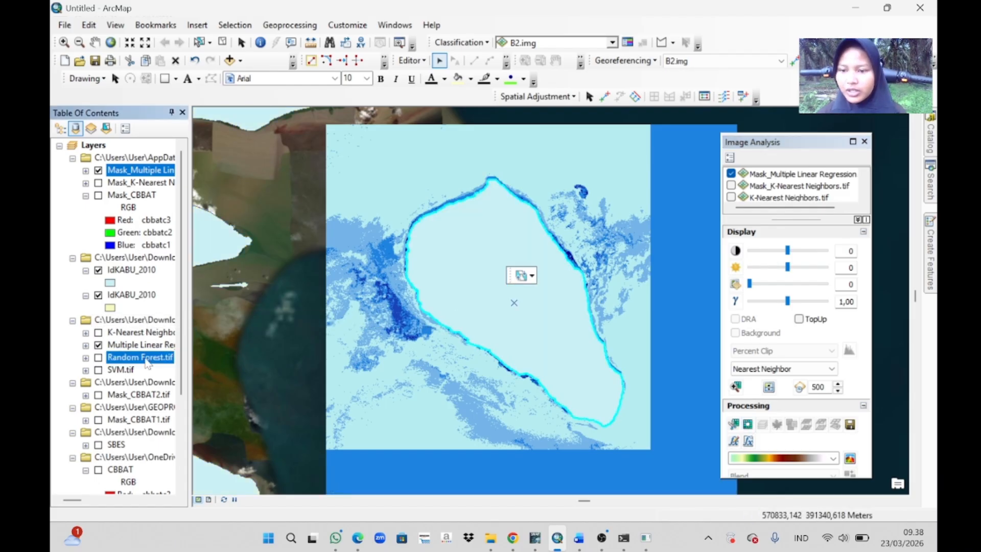
left_click(98, 357)
left_click(98, 345)
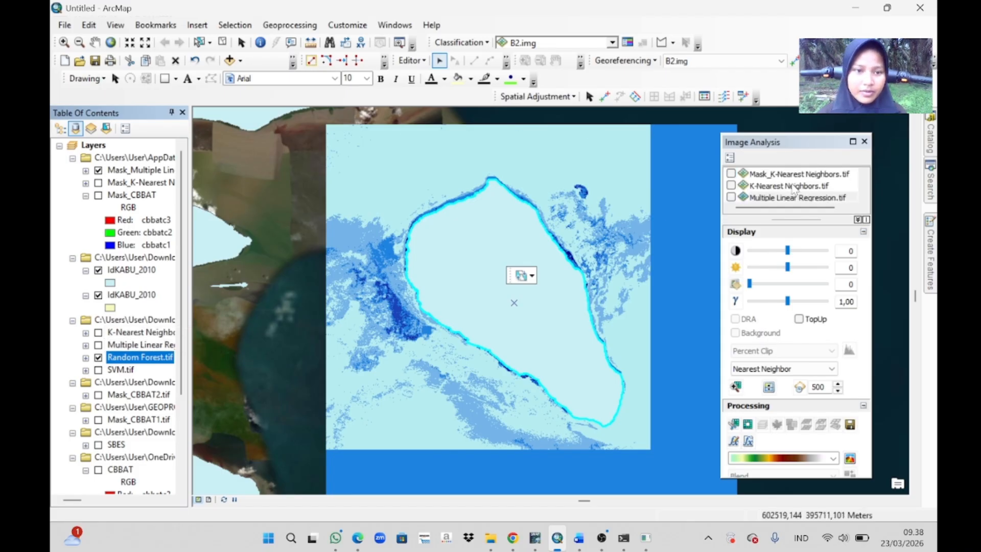
left_click(730, 174)
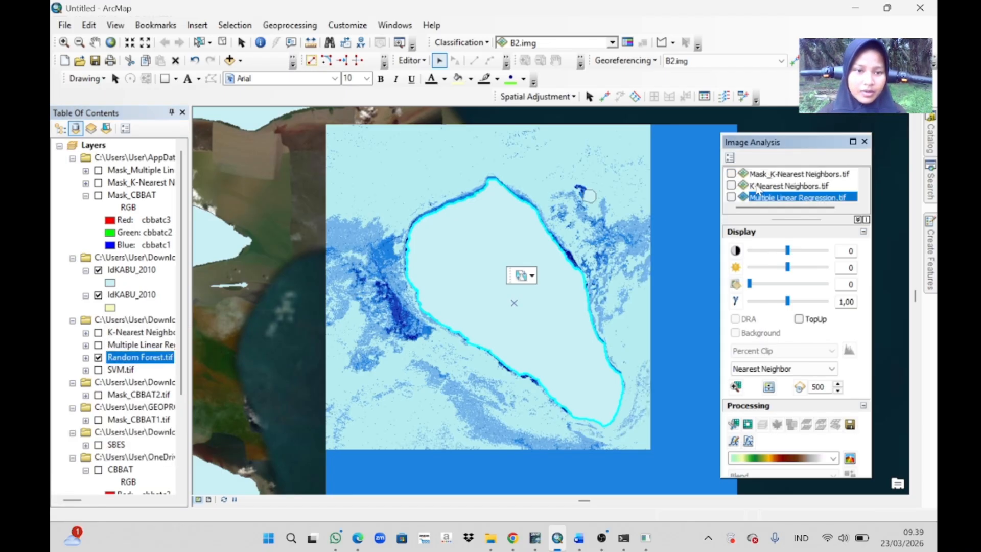
Step: Choose Random Forest.tif for image analysis, select the island polygon and mask the raster with it
scroll(756, 185, "down", 1)
left_click(767, 197)
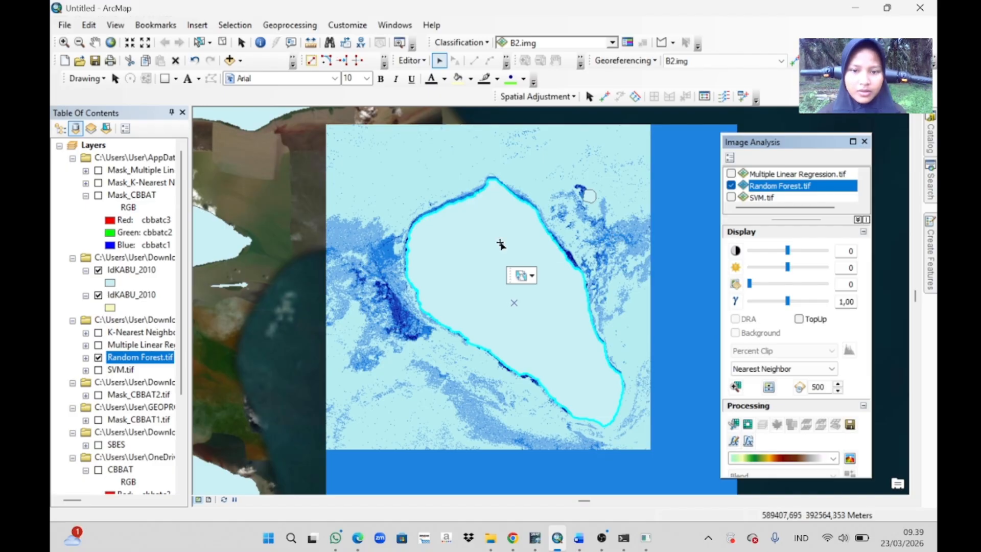
left_click(554, 348)
left_click(747, 424)
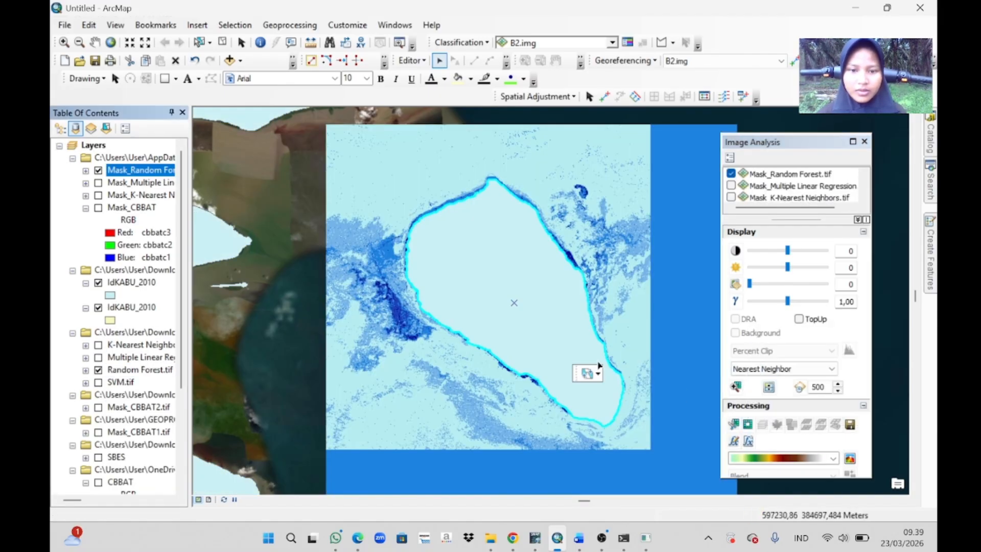
Step: Hide the original and masked Random Forest layers and show the SVM.tif layer
left_click(98, 171)
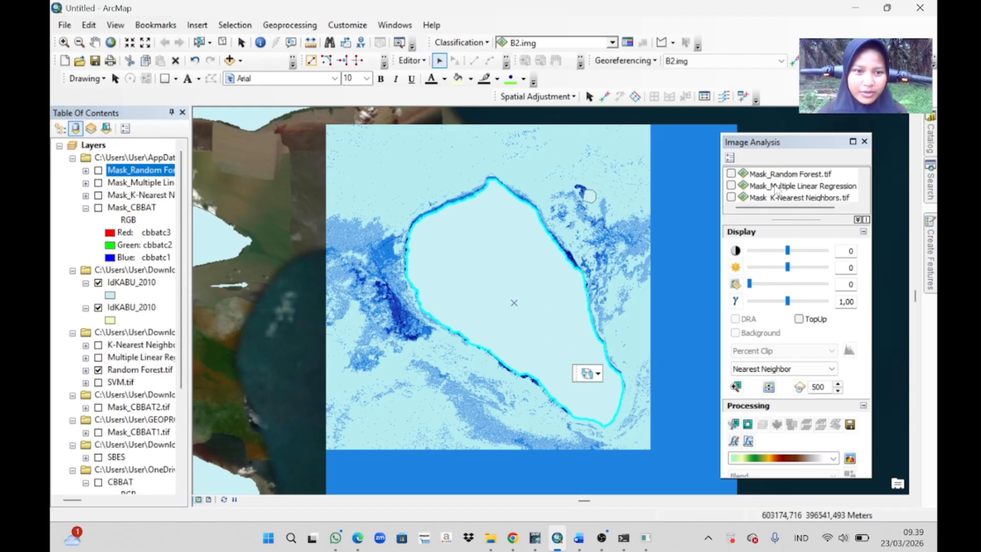
left_click(98, 369)
left_click(98, 382)
Step: Select the island polygon, choose SVM.tif for image analysis and mask the raster with the polygon
left_click(498, 278)
scroll(798, 189, "down", 2)
scroll(796, 190, "down", 2)
left_click(771, 198)
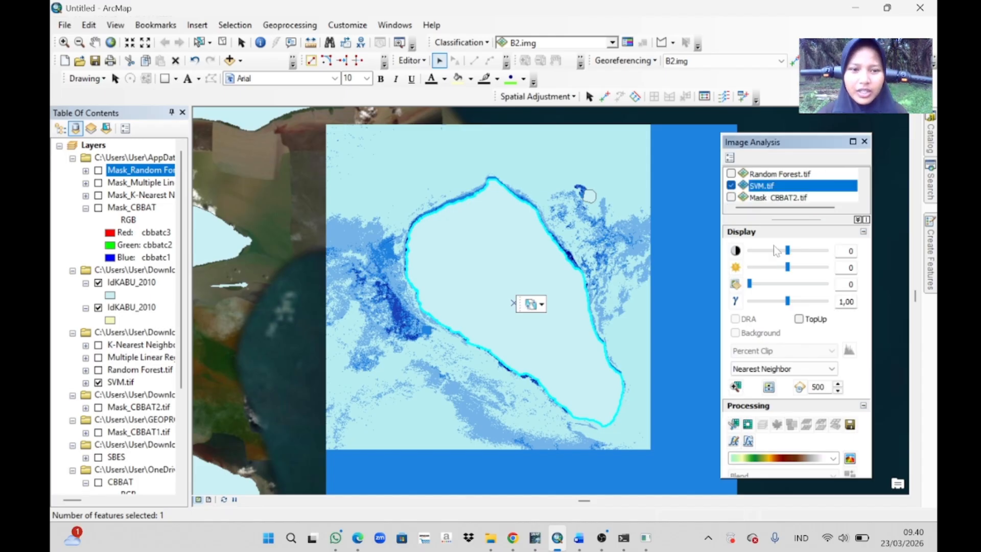
left_click(748, 425)
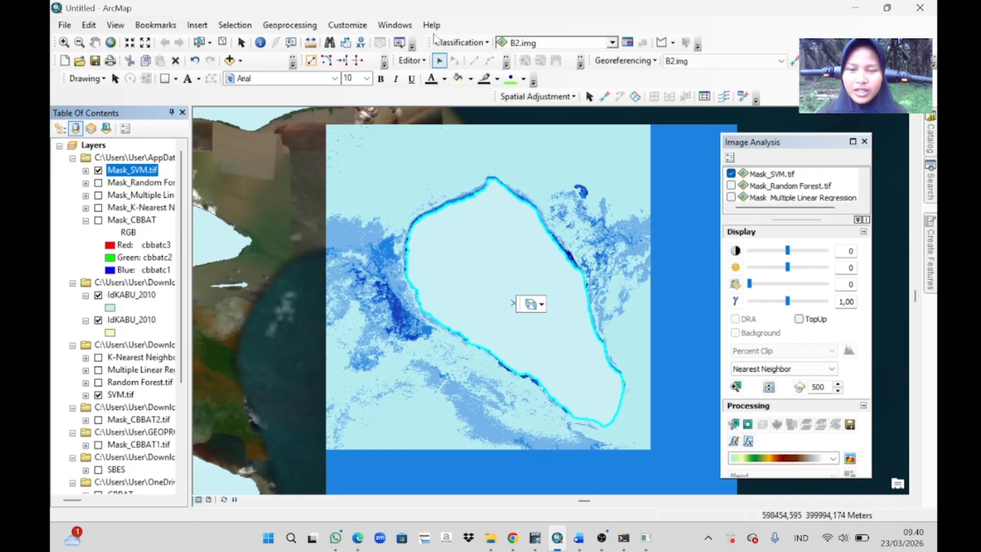
Step: Save the edits, stop the editing session and close the Image Analysis window
left_click(410, 60)
left_click(430, 108)
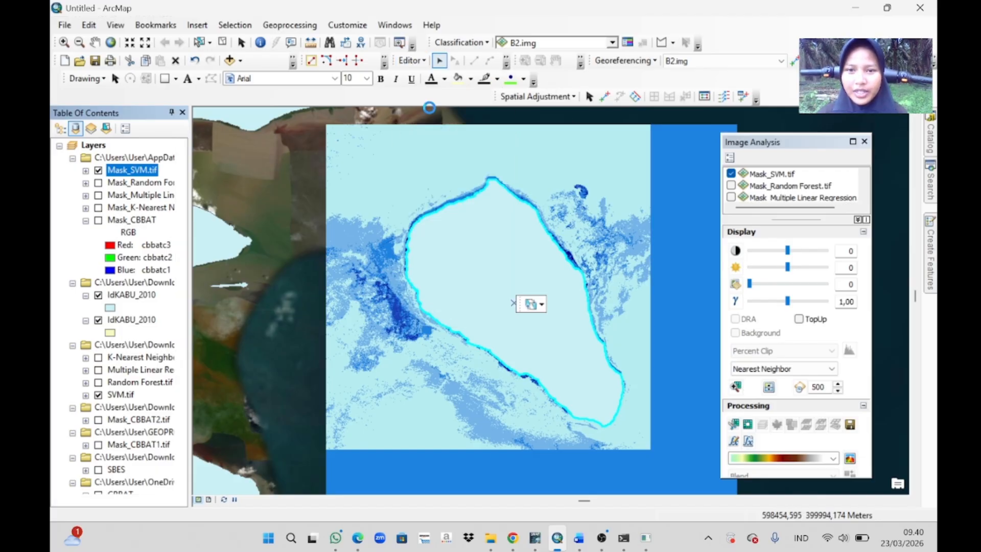
left_click(411, 61)
left_click(430, 89)
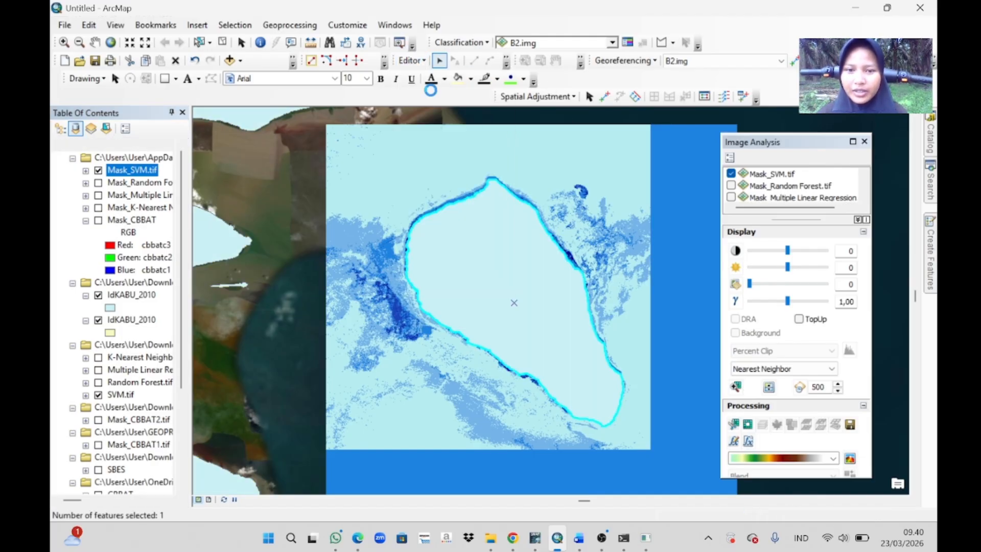
left_click(864, 141)
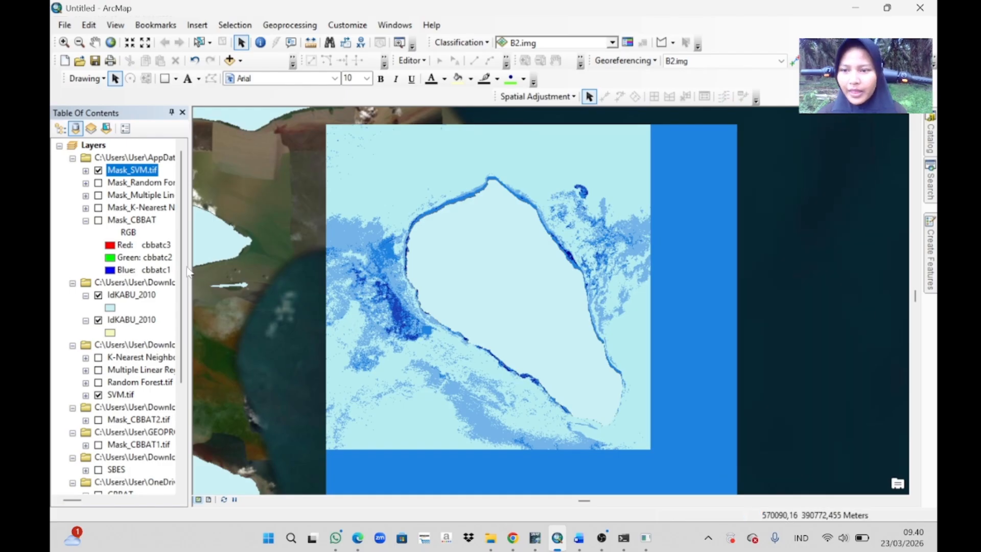
Step: Hide both IdKABU_2010 polygon layers and the original SVM.tif layer, keeping the masked SVM layer displayed
left_click(98, 295)
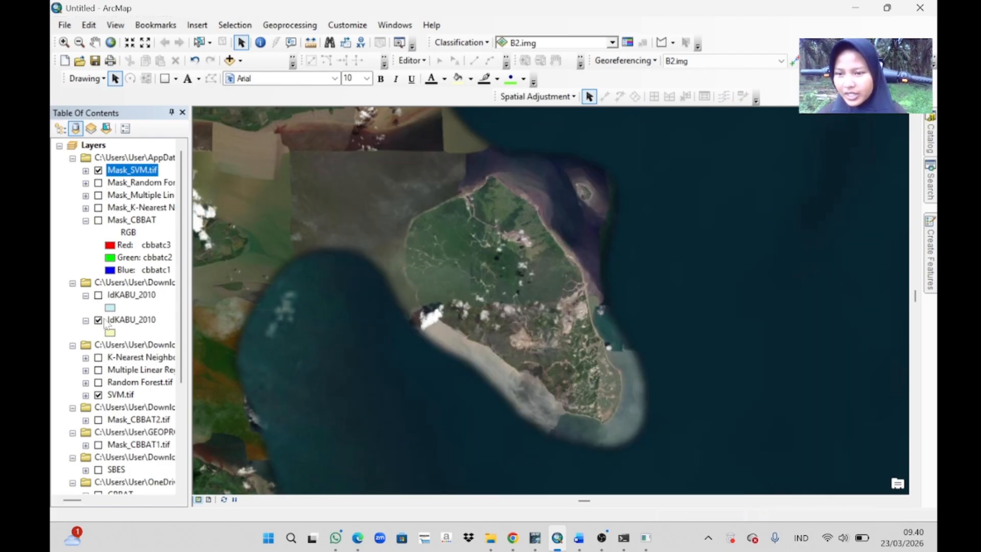
left_click(93, 312)
left_click(98, 320)
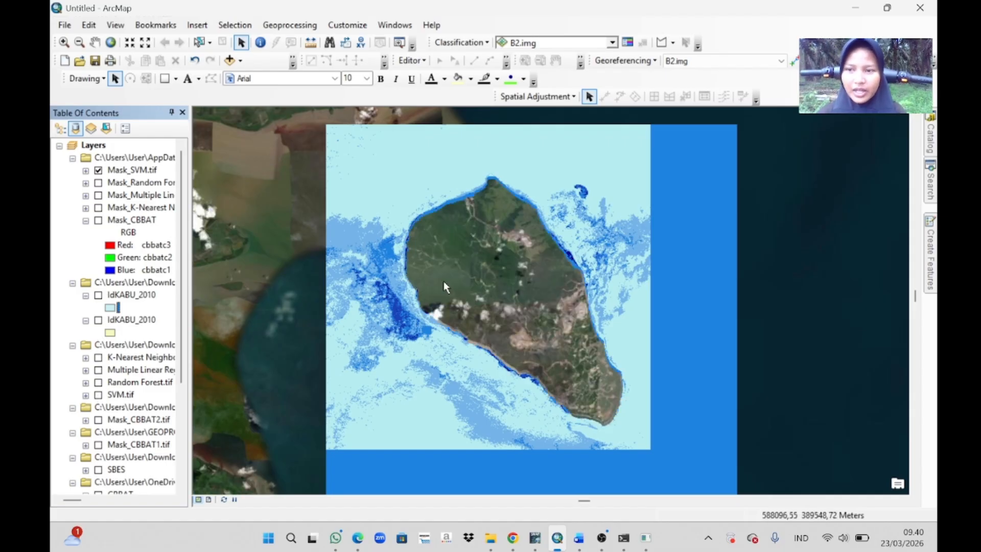
Step: Show only the masked K-Nearest Neighbors layer and expand the depth class legends of all four masked regression layers
left_click(99, 170)
left_click(98, 183)
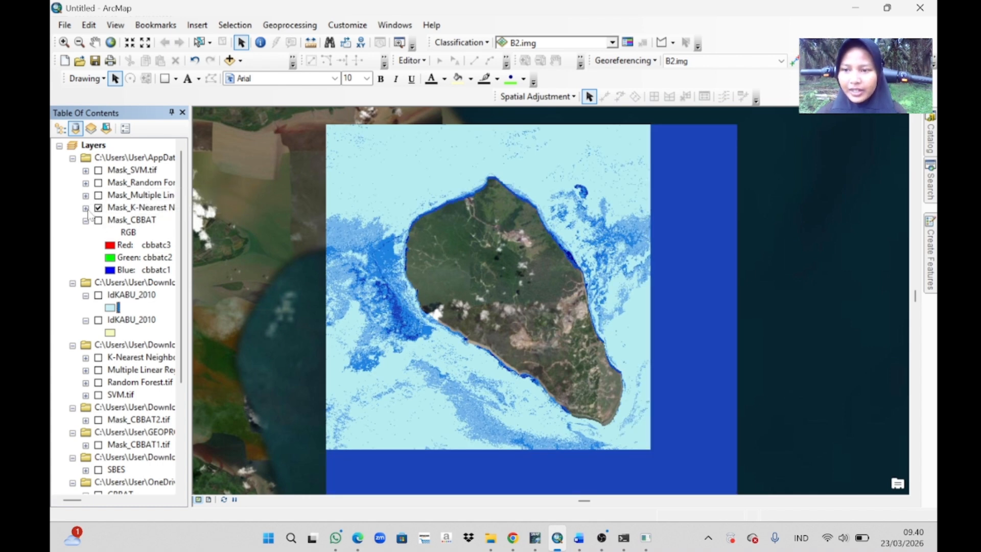
left_click(86, 207)
left_click(86, 194)
left_click(85, 182)
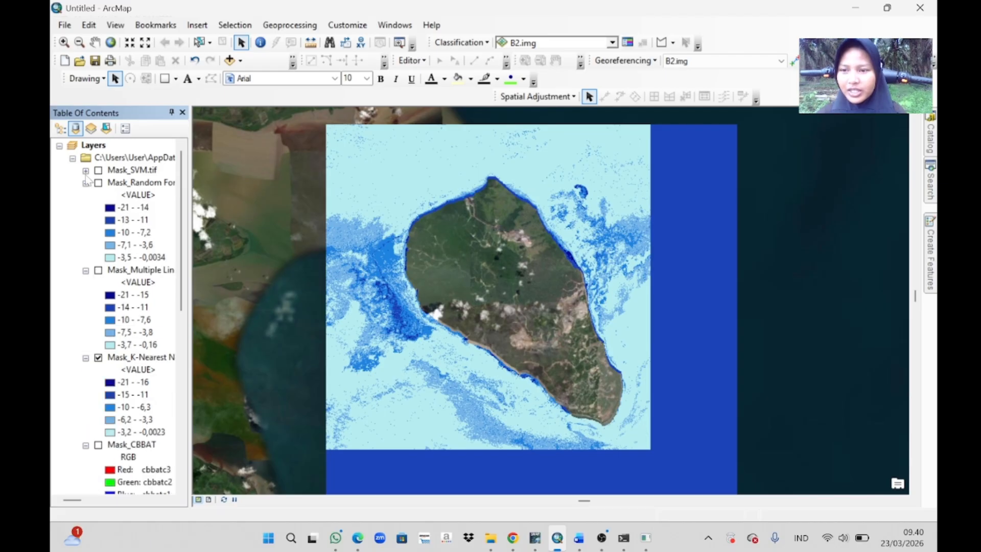
left_click(86, 170)
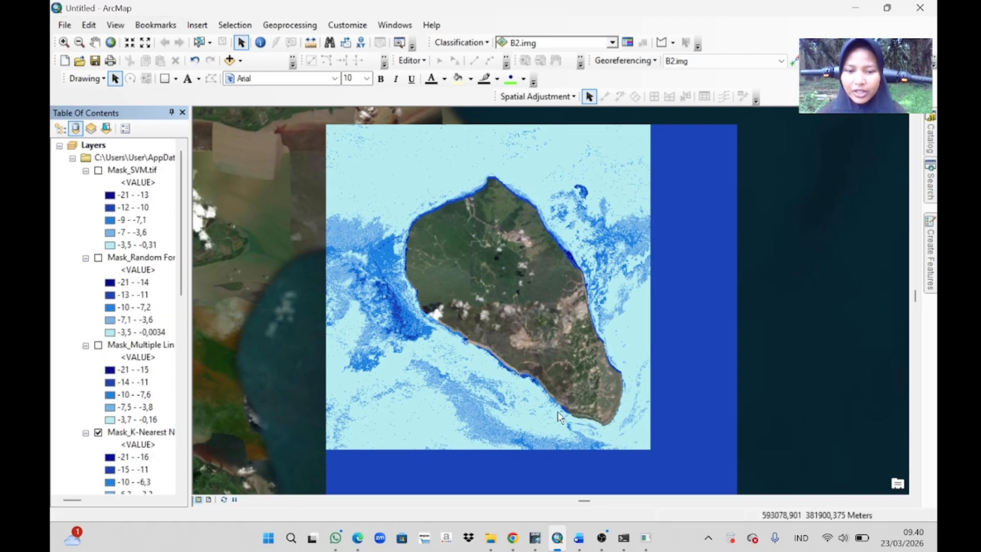